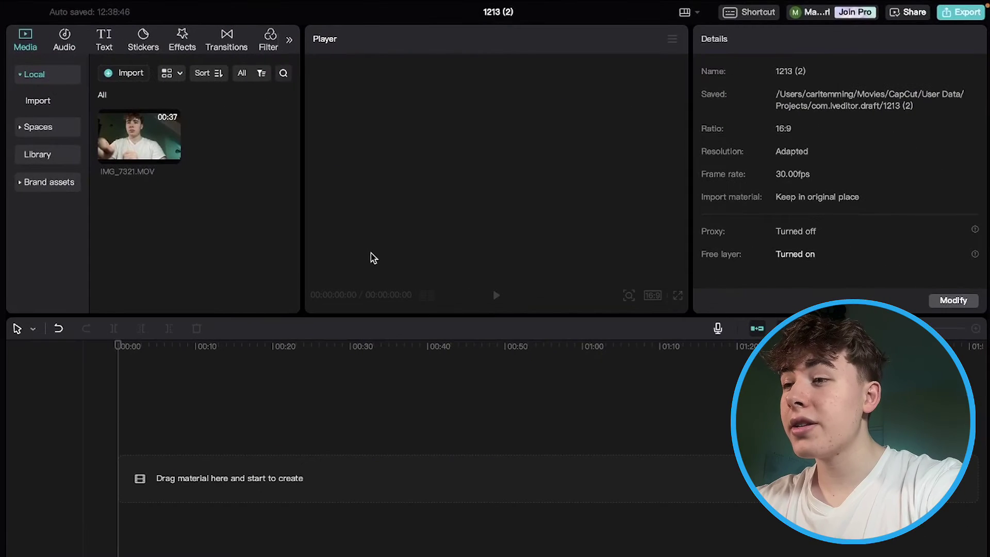
# Add IMG_7321.MOV to the timeline and scrub to the 16:18 cut point.
pyautogui.moveTo(136, 140); pyautogui.dragTo(203, 480)
pyautogui.click(166, 419)
pyautogui.moveTo(166, 417); pyautogui.dragTo(246, 436)
# Split the clip at 16:18 and delete the opening part, leaving about 20 seconds.
pyautogui.click(248, 466)
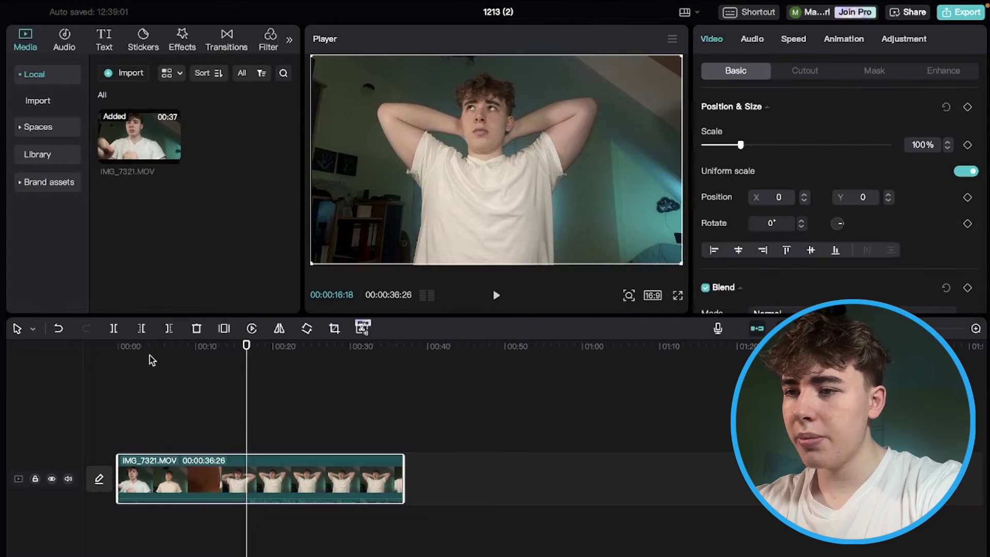
pyautogui.click(113, 329)
pyautogui.click(203, 466)
pyautogui.press('Delete')
pyautogui.click(184, 407)
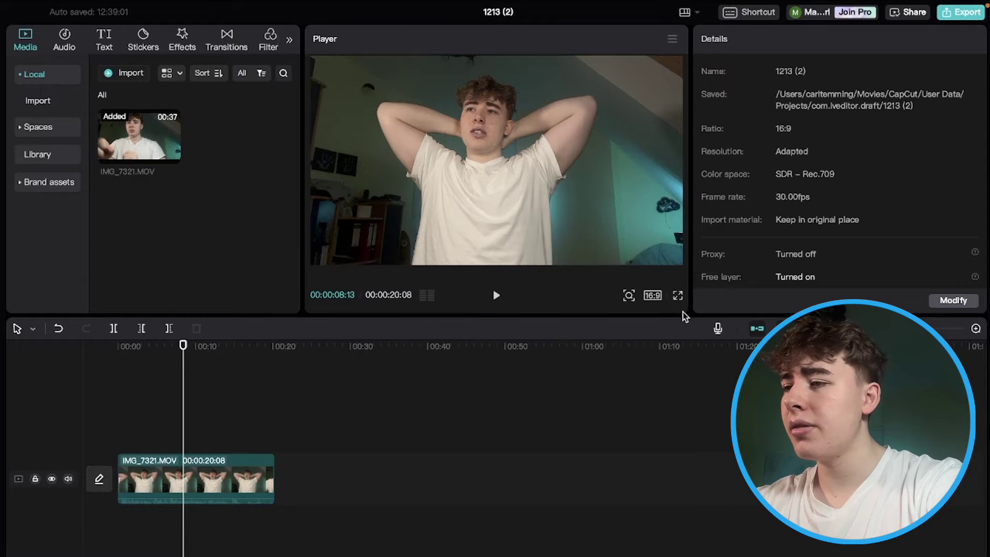
# Switch the canvas to 9:16 and scale the clip to about 315%, centring the subject.
pyautogui.click(658, 299)
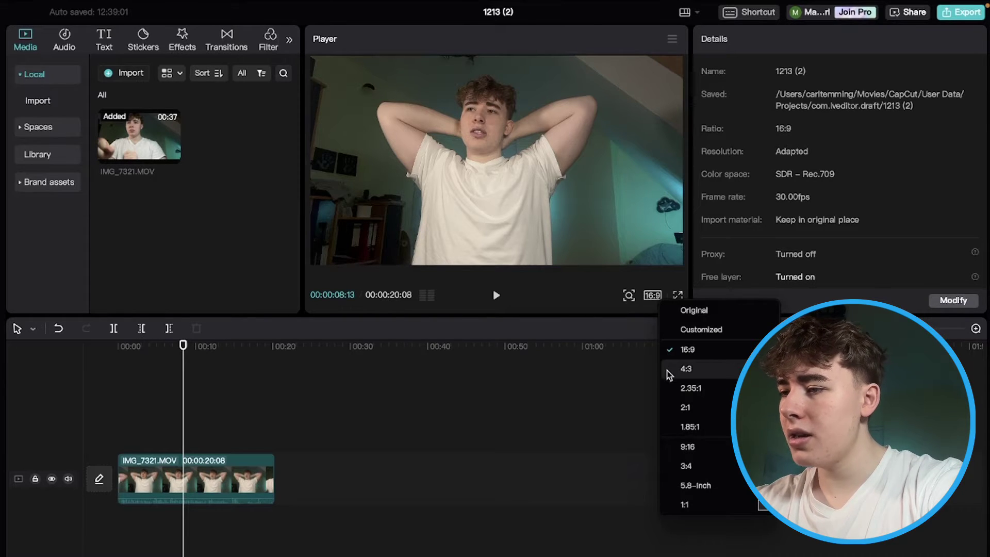
pyautogui.click(706, 452)
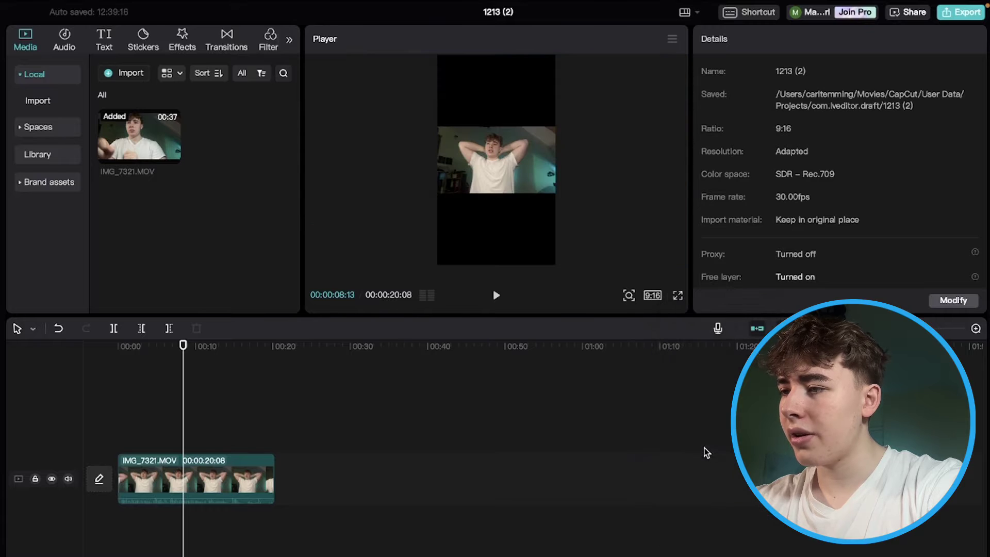
pyautogui.click(460, 263)
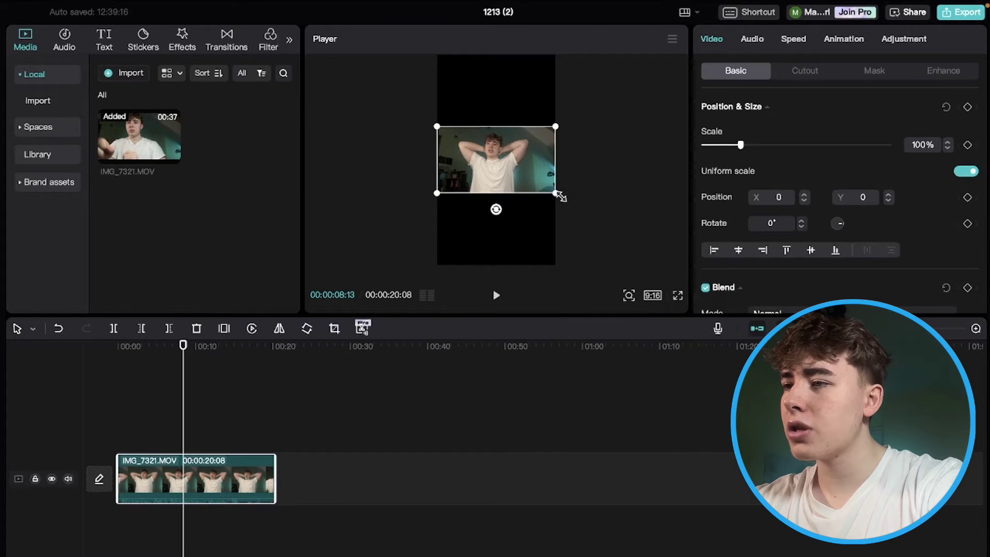
pyautogui.moveTo(556, 193); pyautogui.dragTo(735, 312)
pyautogui.moveTo(528, 204); pyautogui.dragTo(539, 200)
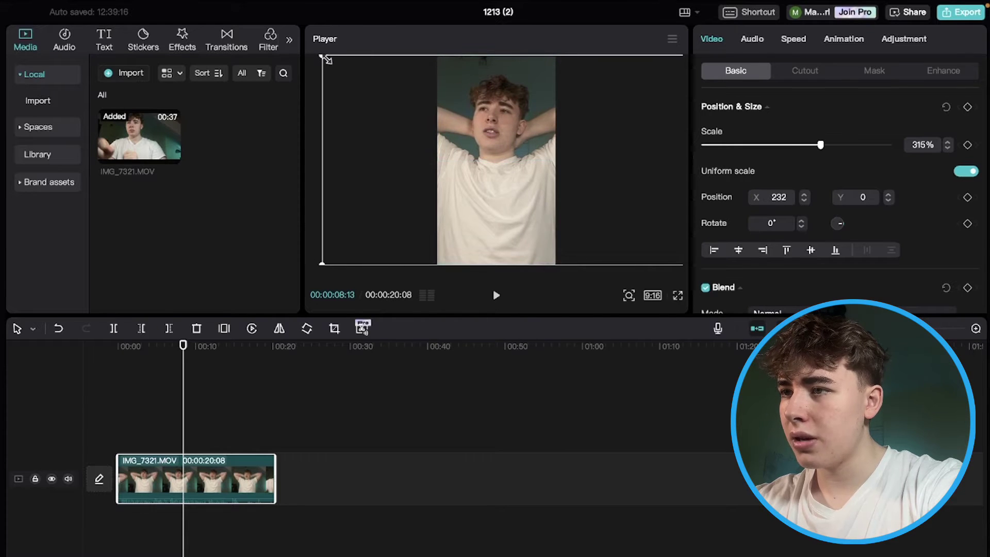
pyautogui.click(156, 426)
pyautogui.moveTo(151, 433); pyautogui.dragTo(259, 448)
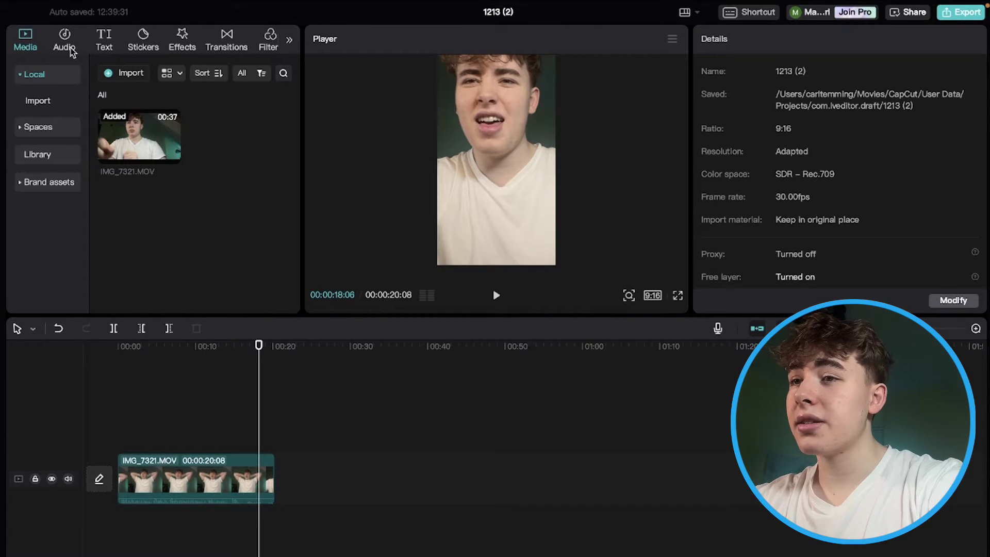
# Add a Default text layer extended to the clip's full length.
pyautogui.click(112, 42)
pyautogui.moveTo(133, 106); pyautogui.dragTo(154, 441)
pyautogui.moveTo(249, 441); pyautogui.dragTo(277, 441)
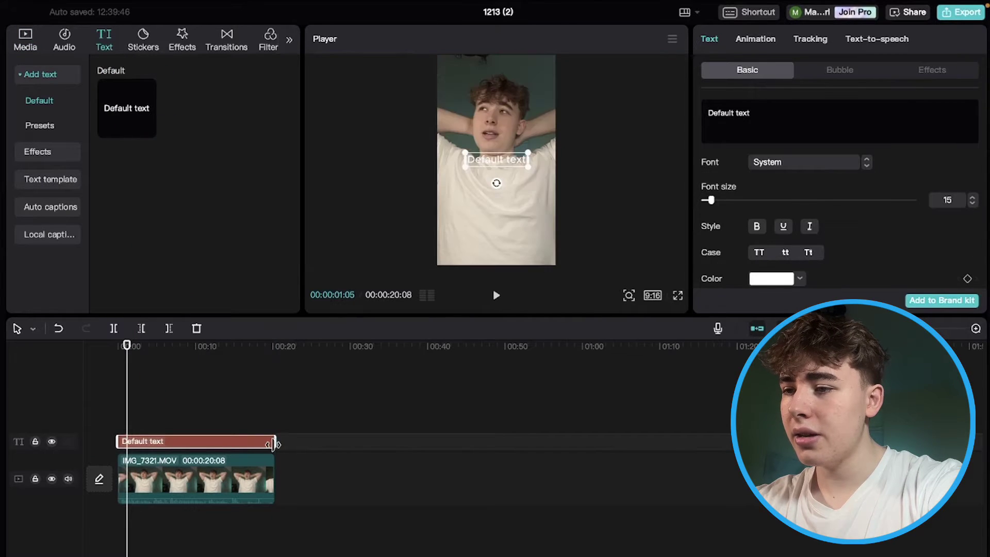
pyautogui.click(246, 361)
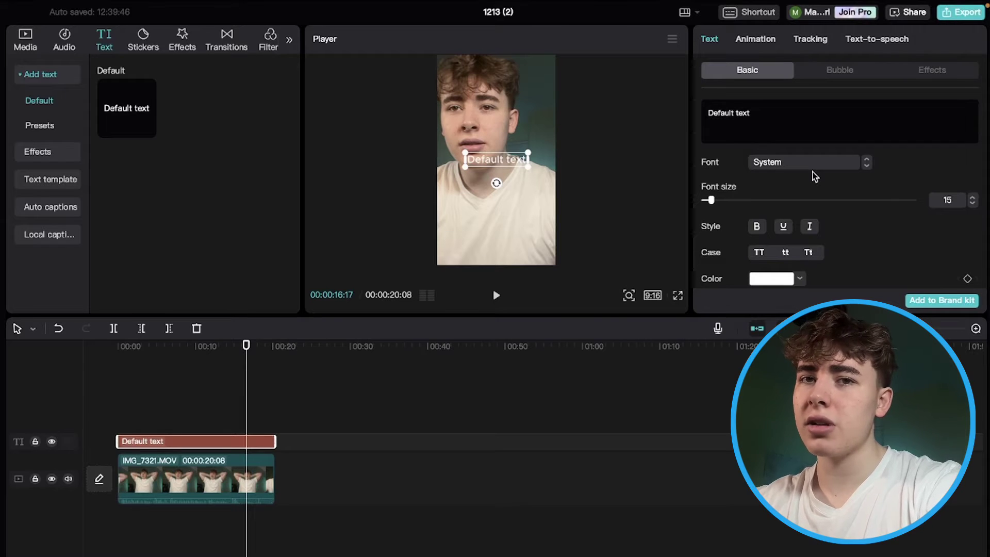
# Set the text font to HelveticaLTPro-Black and enlarge it in the frame.
pyautogui.click(812, 166)
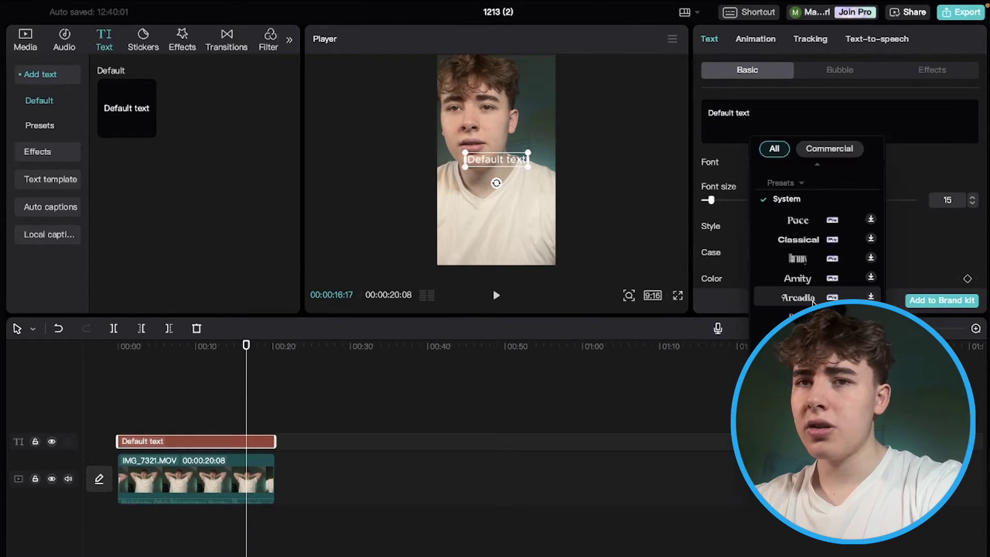
pyautogui.scroll(-6, 813, 288)
pyautogui.scroll(-5, 813, 303)
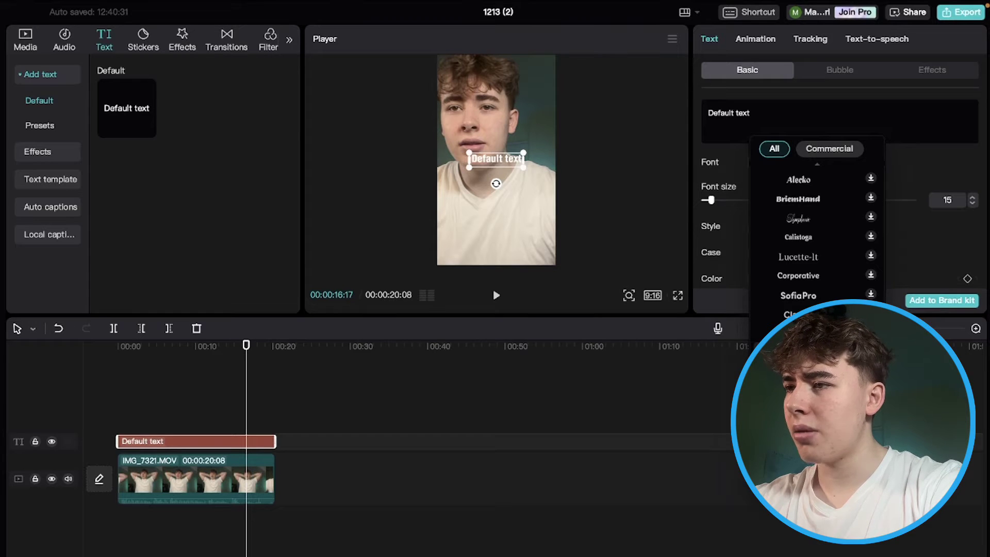
pyautogui.click(913, 169)
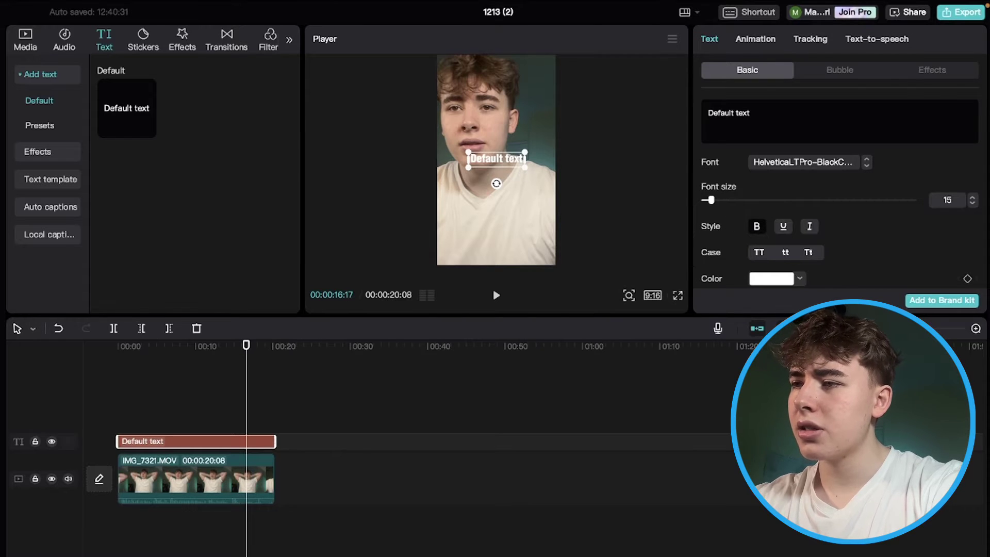
pyautogui.moveTo(527, 171); pyautogui.dragTo(575, 201)
# Retype the title as 'CARL EDITS', enlarge it, lower it over the chest, and duplicate it.
pyautogui.click(743, 119)
pyautogui.press('super+a')
pyautogui.write('CAR')
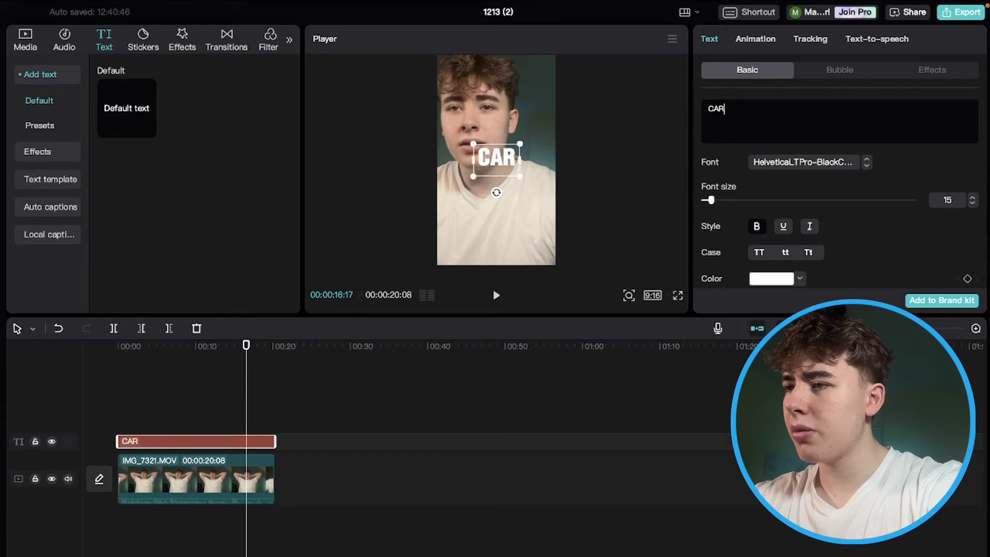
pyautogui.write('L EDITS')
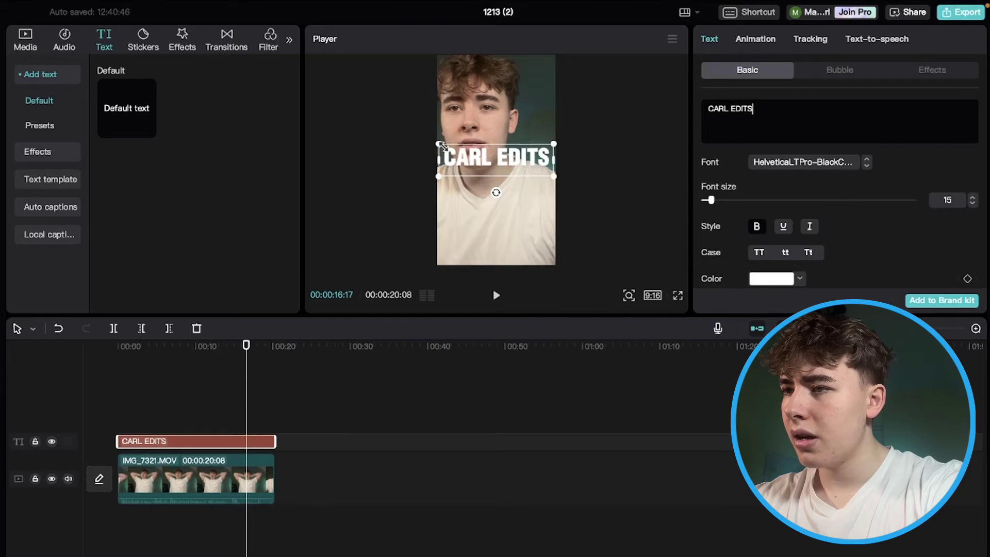
pyautogui.moveTo(442, 146); pyautogui.dragTo(438, 142)
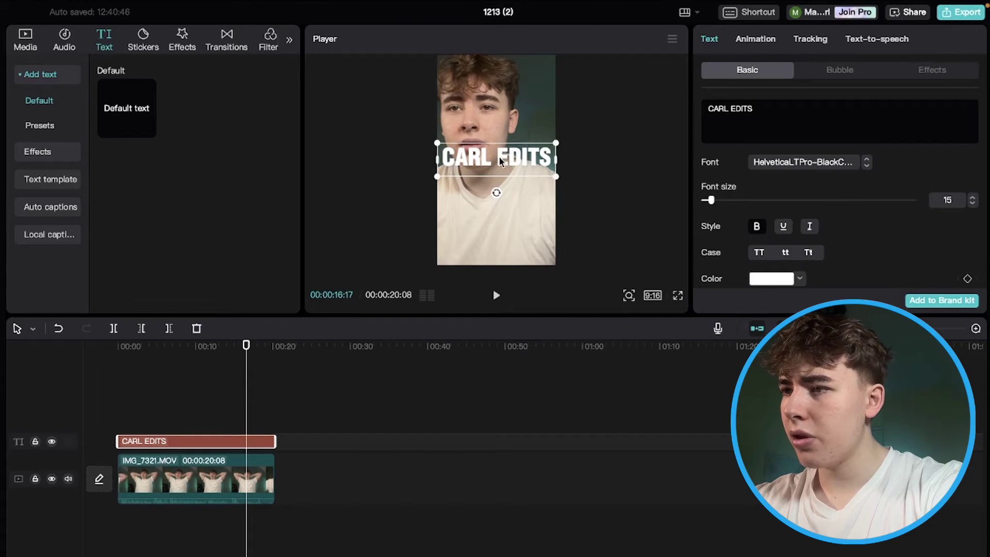
pyautogui.moveTo(499, 160); pyautogui.dragTo(499, 201)
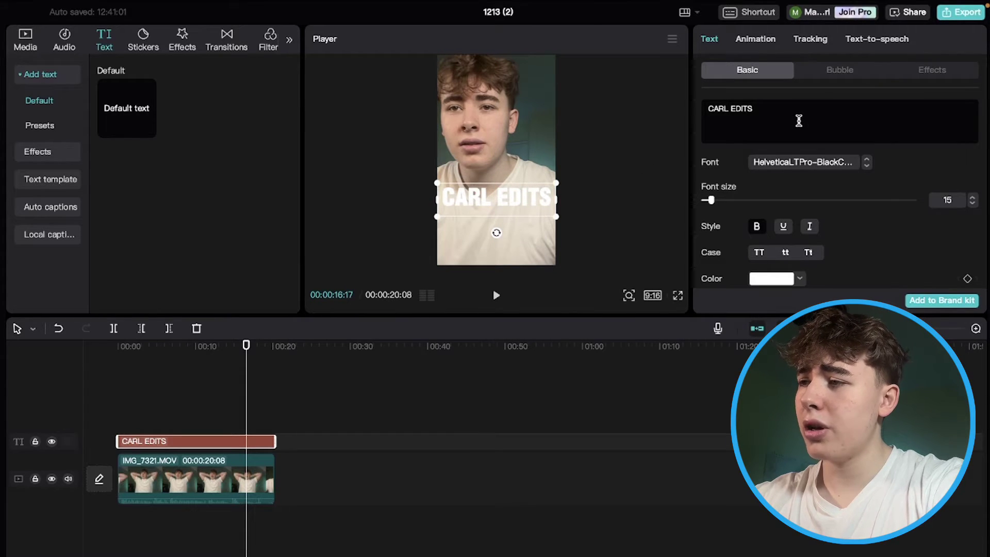
pyautogui.press('super+c')
pyautogui.press('super+v')
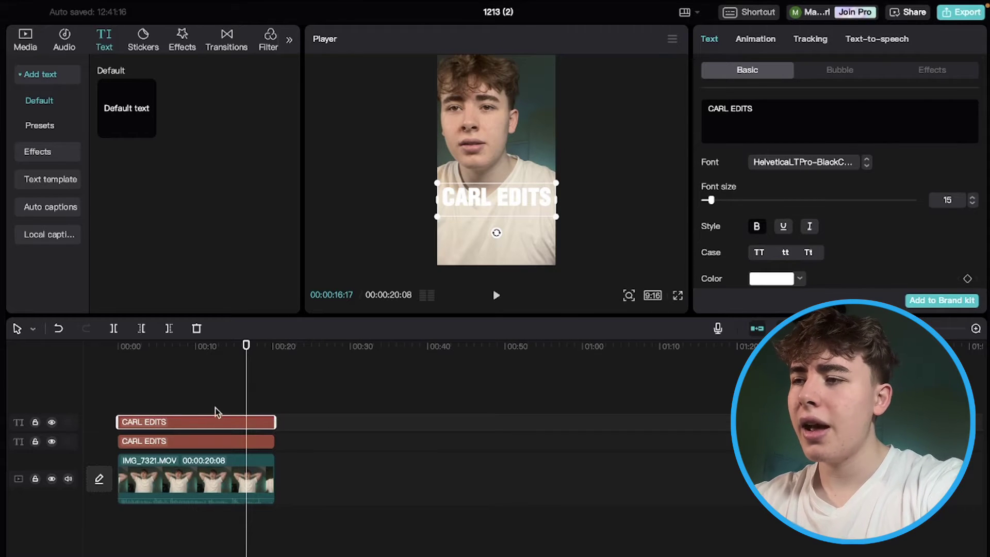
# Move the copy below CARL EDITS, change it to 'INSANE RECORD', and shrink it to fit.
pyautogui.moveTo(496, 231); pyautogui.dragTo(496, 258)
pyautogui.tripleClick(763, 111)
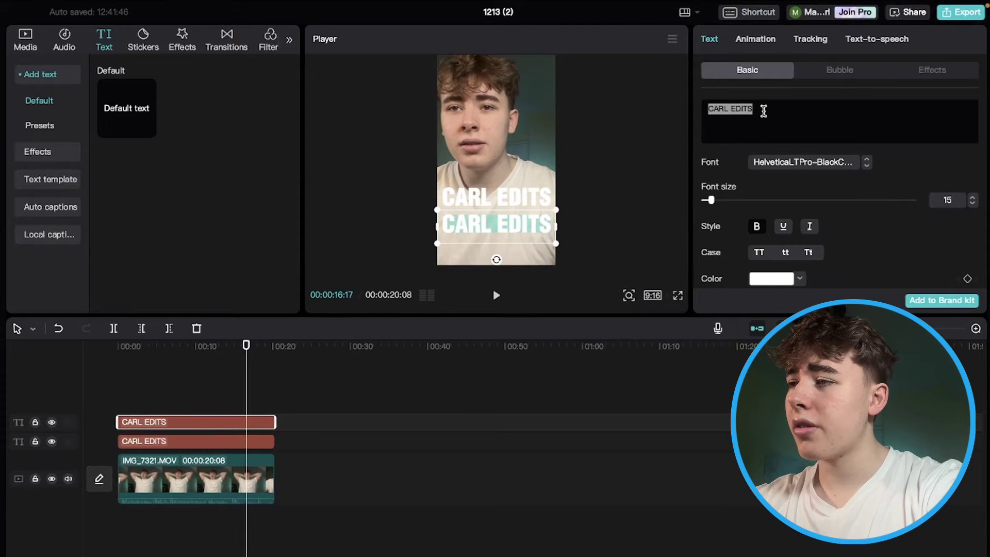
pyautogui.write('INSANE RECOR')
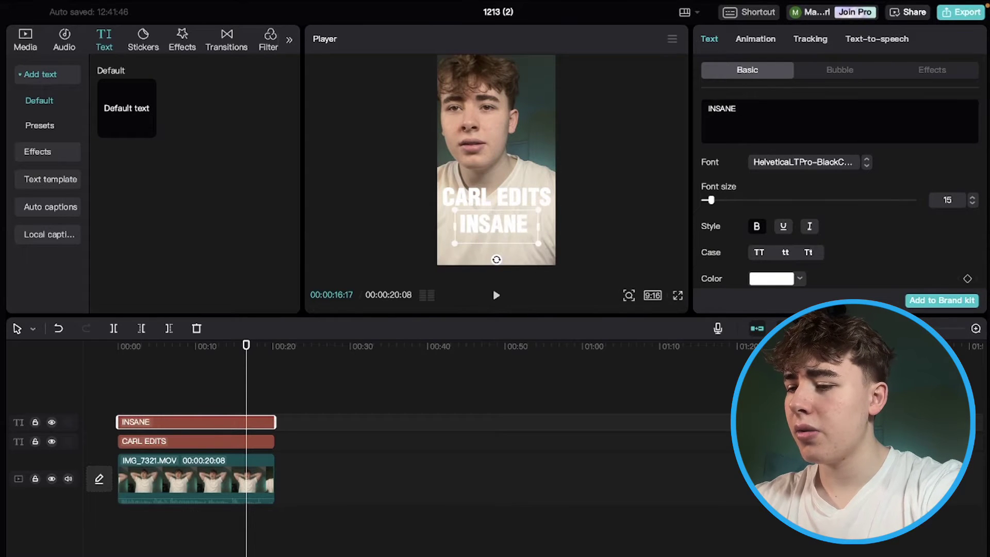
pyautogui.write('D')
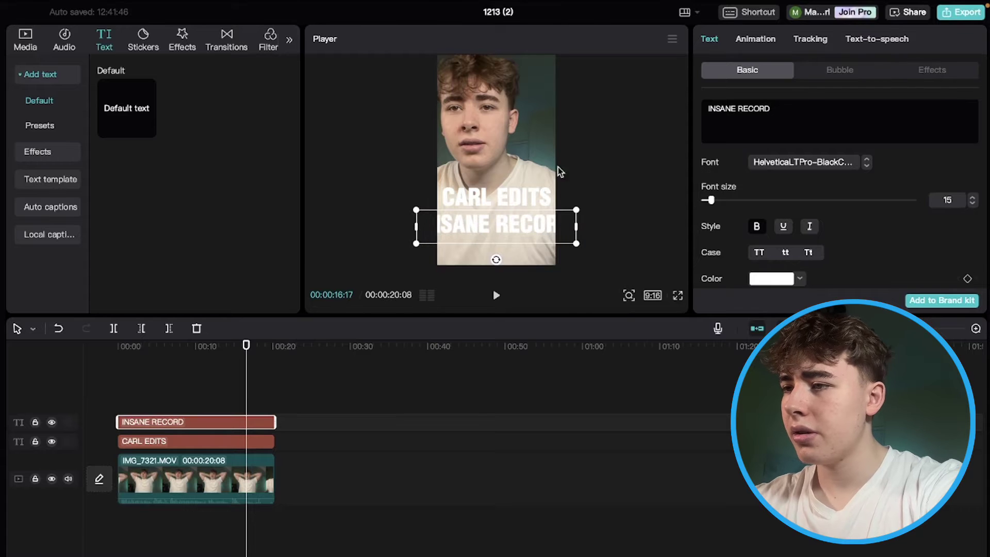
pyautogui.moveTo(417, 208); pyautogui.dragTo(462, 214)
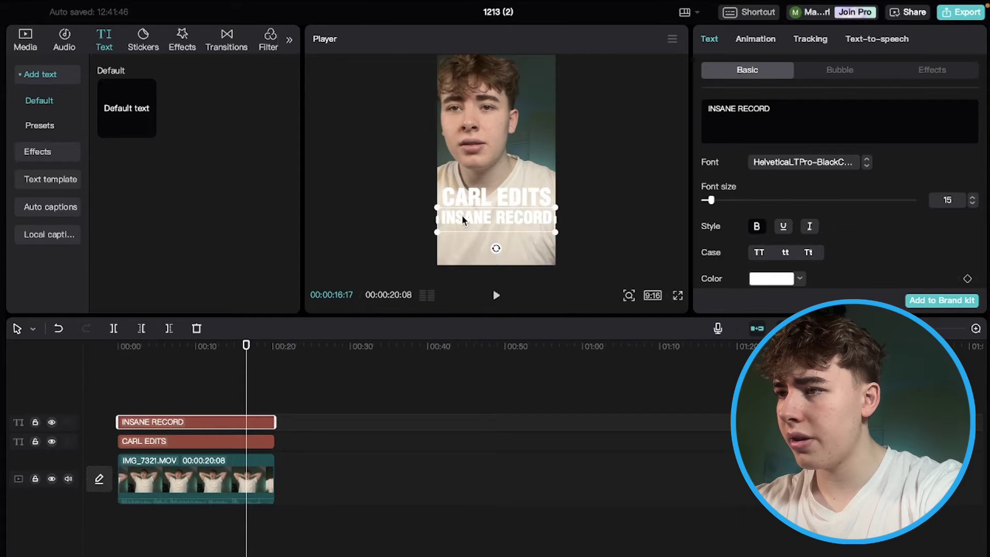
pyautogui.click(186, 384)
# Color the INSANE RECORD text bright yellow.
pyautogui.click(211, 424)
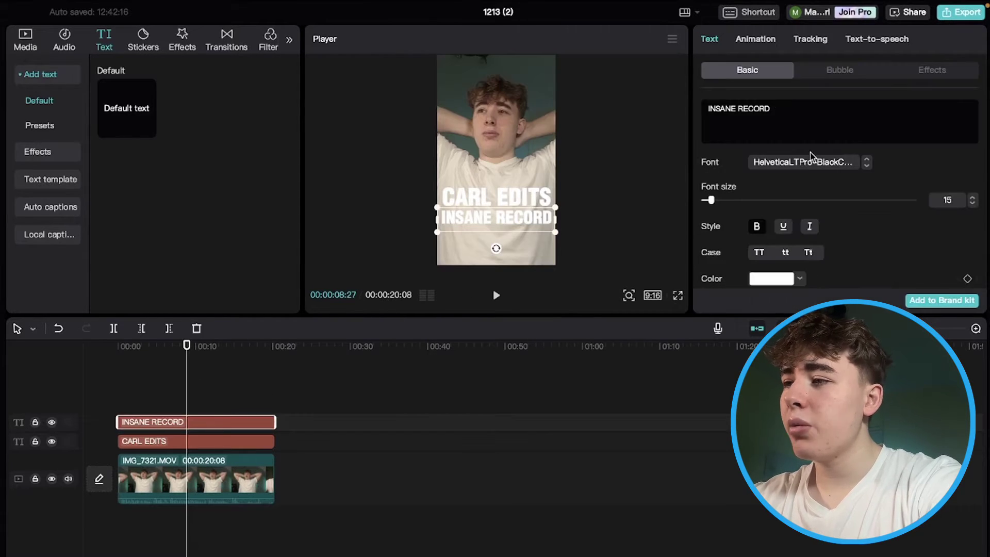
pyautogui.click(787, 280)
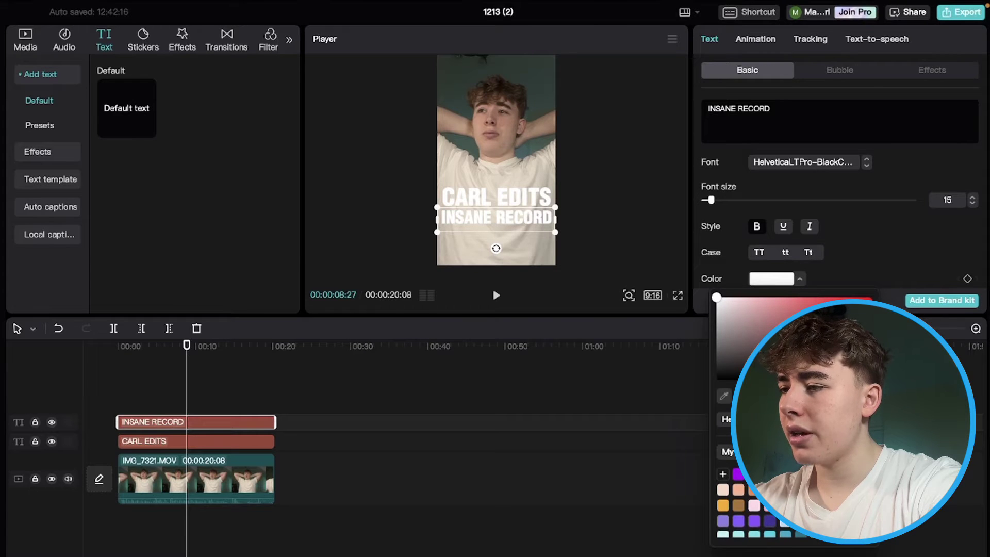
pyautogui.moveTo(738, 395); pyautogui.dragTo(758, 395)
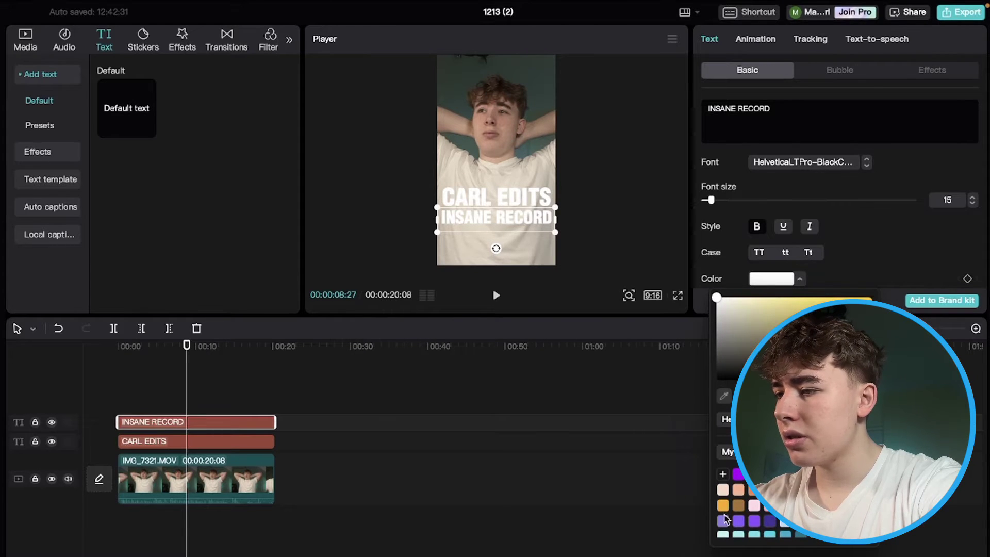
pyautogui.click(871, 297)
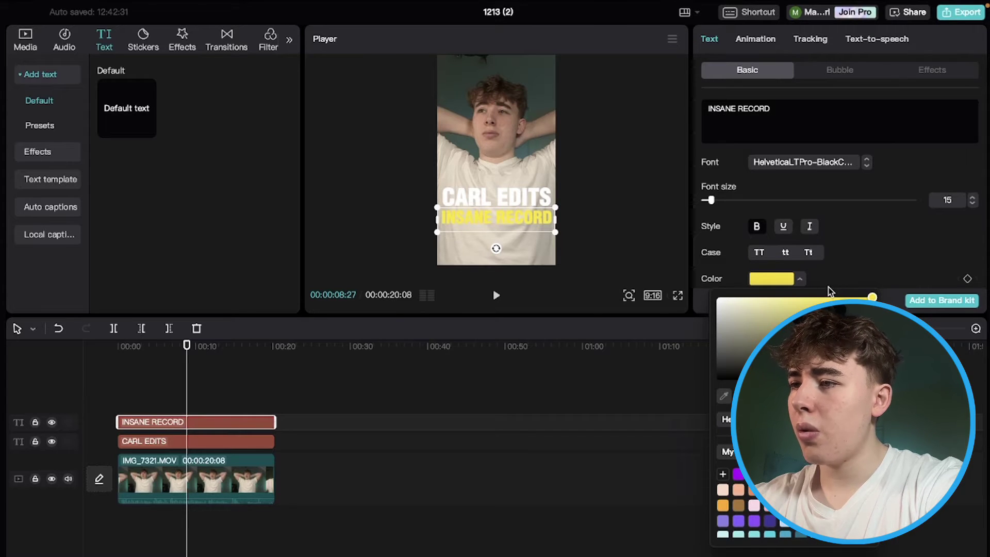
pyautogui.click(863, 239)
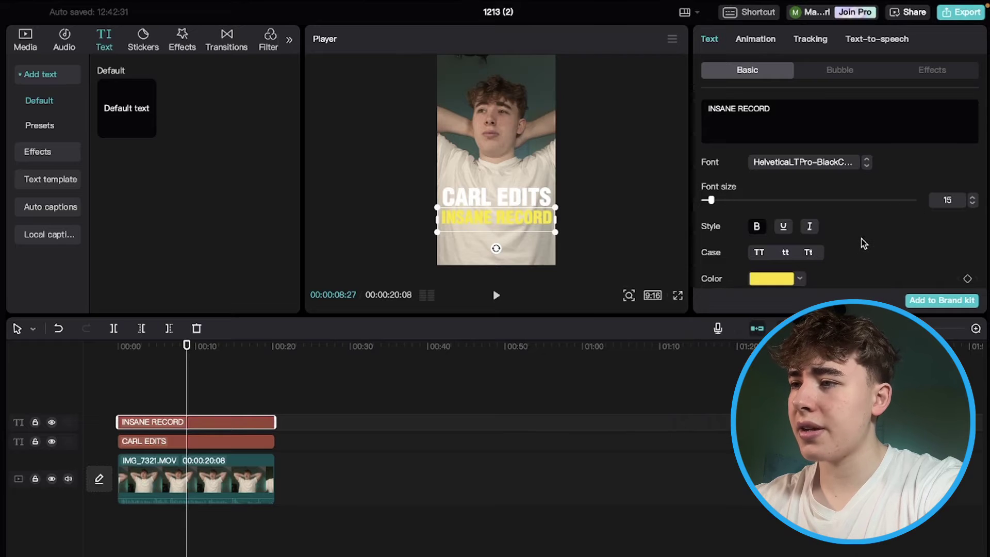
pyautogui.scroll(-10, 833, 250)
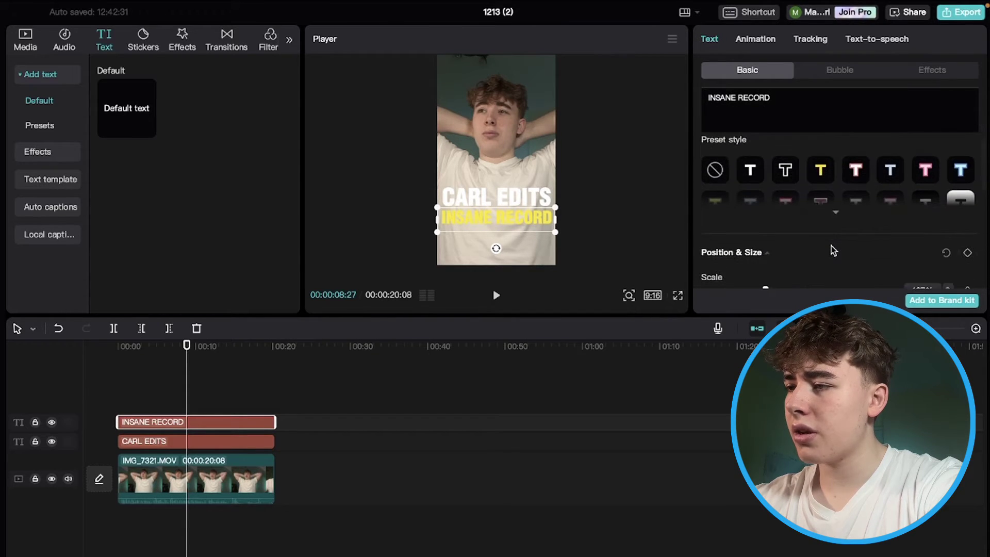
# Turn on Glow for INSANE RECORD using the second glow preset.
pyautogui.scroll(-5, 834, 250)
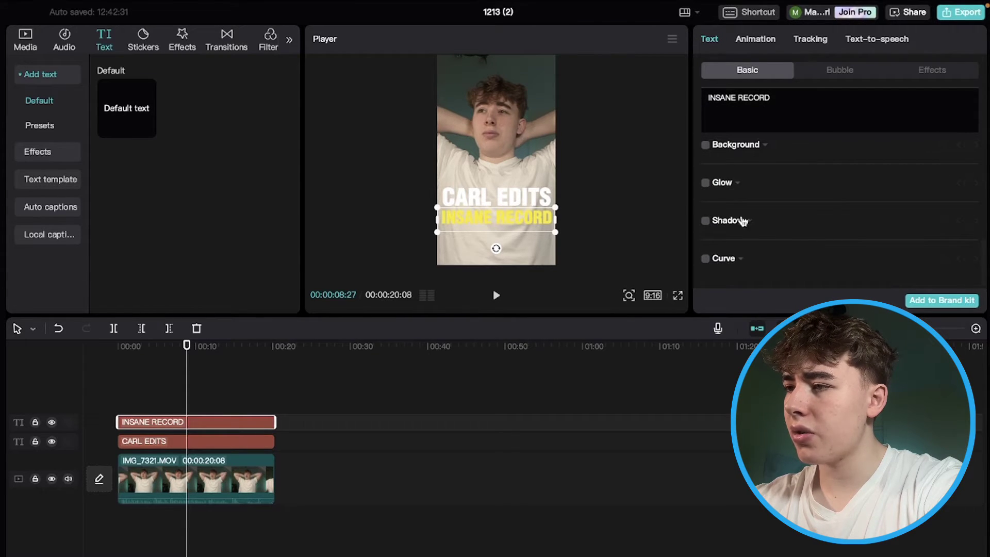
pyautogui.click(705, 182)
pyautogui.scroll(-3, 737, 199)
pyautogui.moveTo(722, 243)
pyautogui.mouseDown()
pyautogui.moveTo(818, 246)
pyautogui.moveTo(707, 251)
pyautogui.moveTo(736, 253)
pyautogui.moveTo(727, 258)
pyautogui.mouseUp()
pyautogui.click(774, 190)
# Give CARL EDITS the second glow style with intensity lowered to 20.
pyautogui.click(201, 441)
pyautogui.scroll(-4, 796, 226)
pyautogui.scroll(-5, 797, 227)
pyautogui.scroll(5, 712, 239)
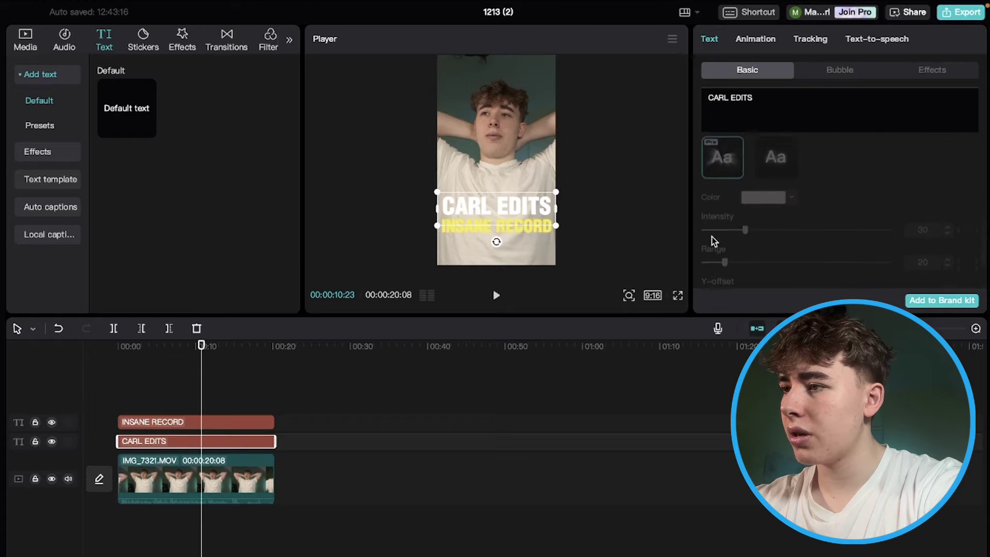
pyautogui.click(705, 228)
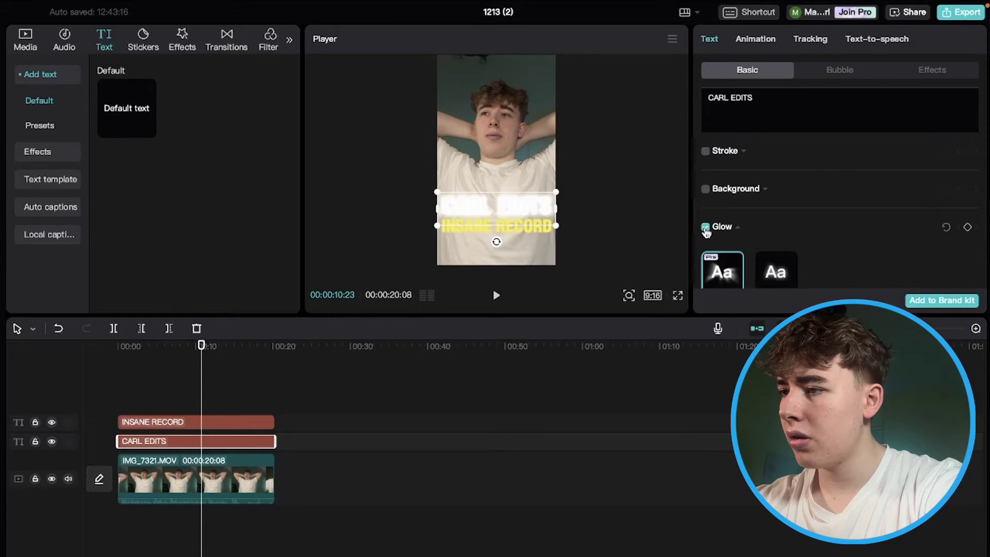
pyautogui.click(782, 267)
pyautogui.moveTo(784, 232); pyautogui.dragTo(726, 238)
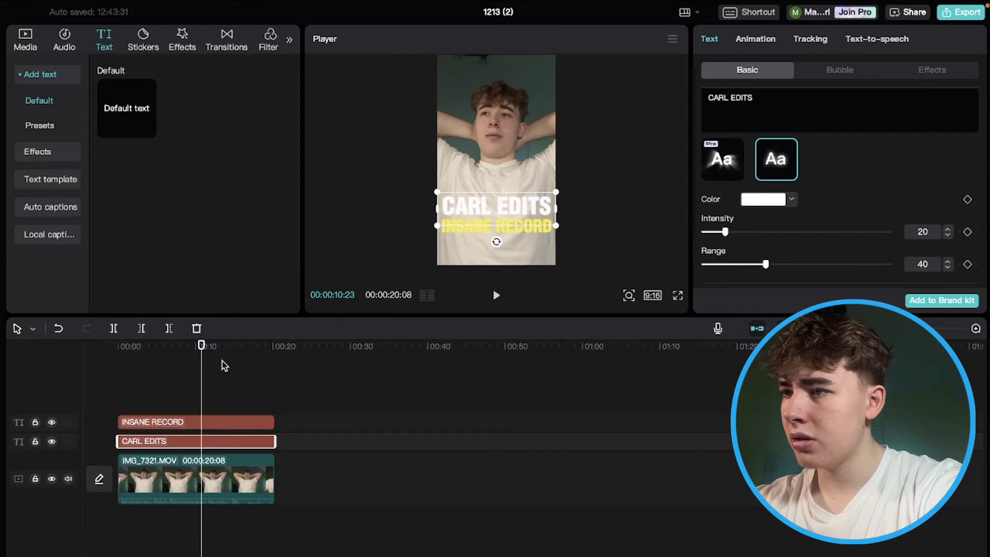
pyautogui.click(187, 346)
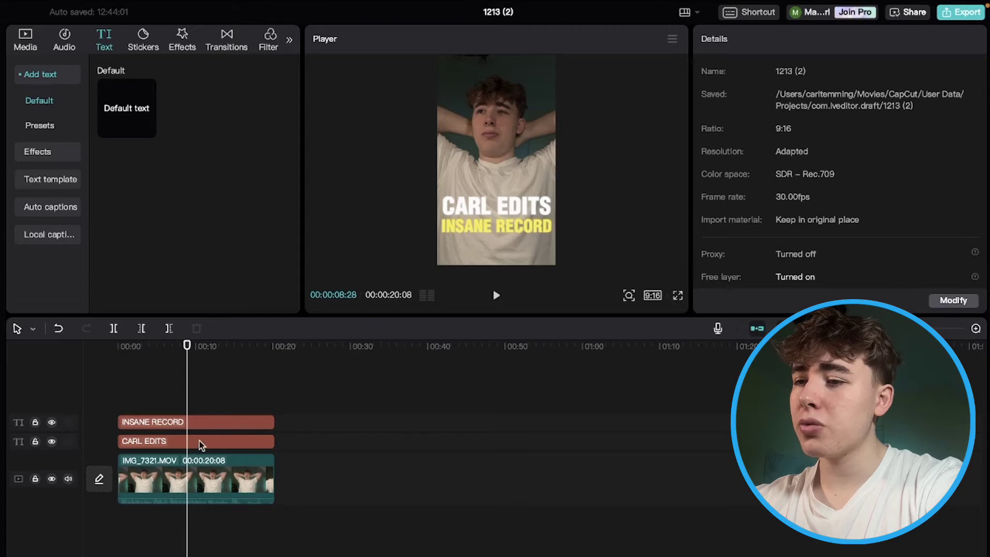
pyautogui.click(205, 474)
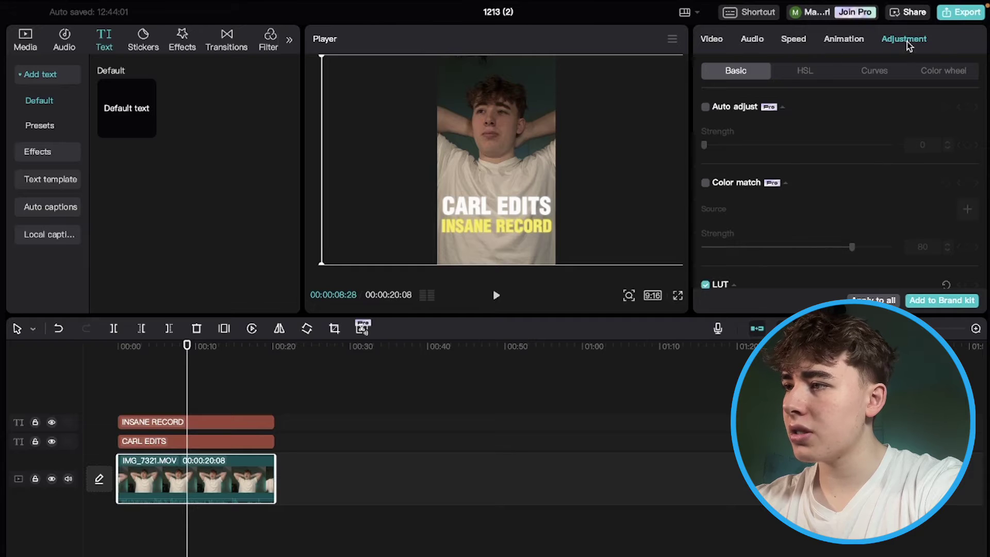
pyautogui.scroll(-10, 828, 285)
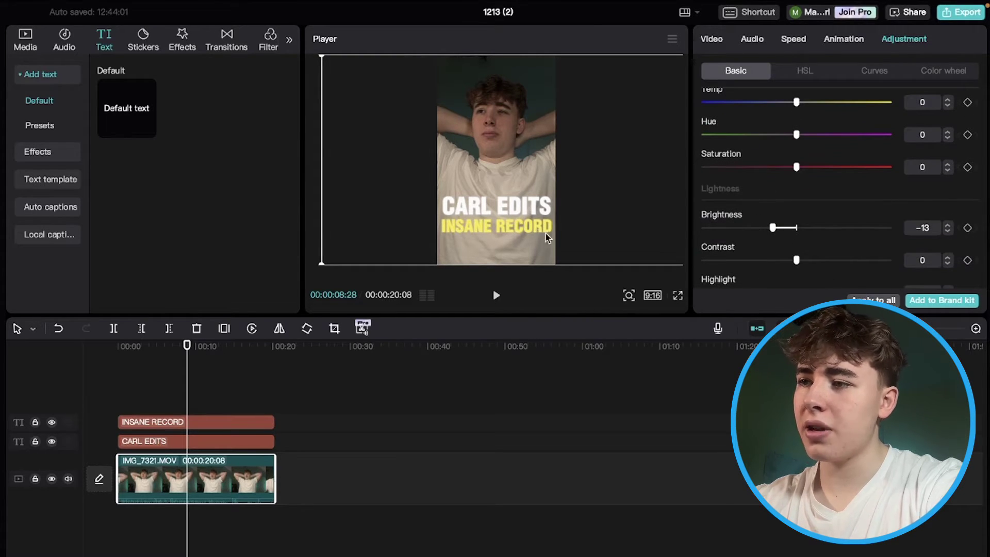
pyautogui.click(157, 407)
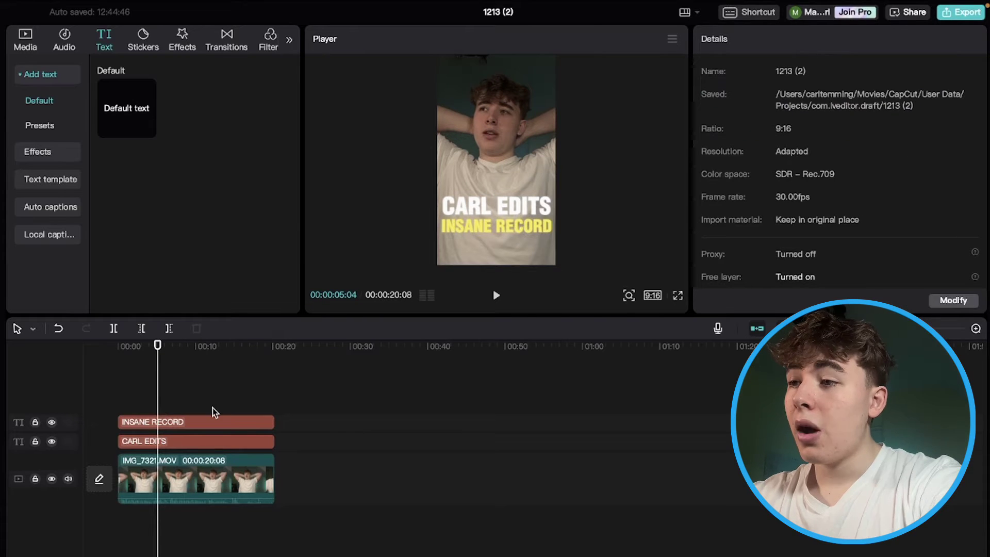
pyautogui.click(176, 444)
# Apply the Zoom Out 2 in-animation to the INSANE RECORD text.
pyautogui.click(203, 425)
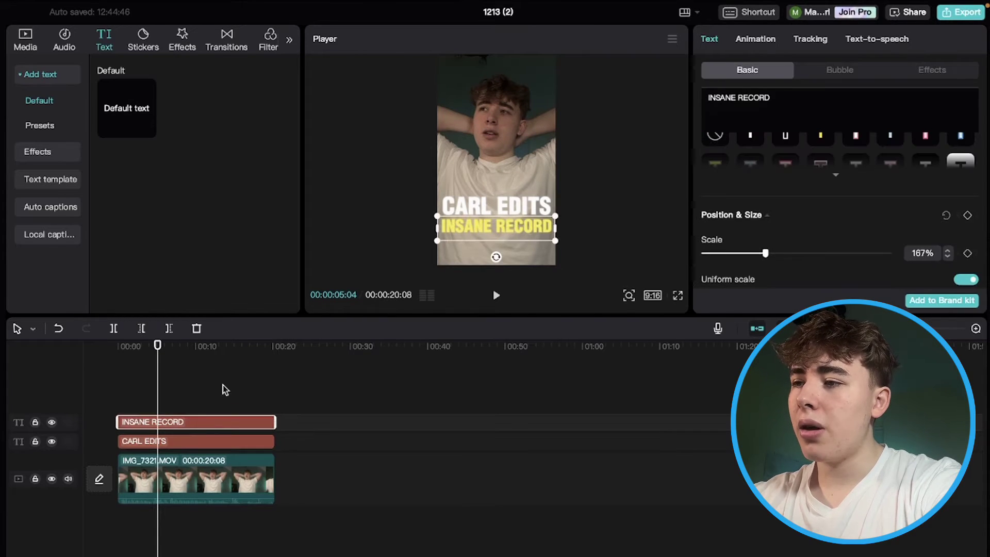
pyautogui.click(757, 38)
pyautogui.scroll(-3, 784, 188)
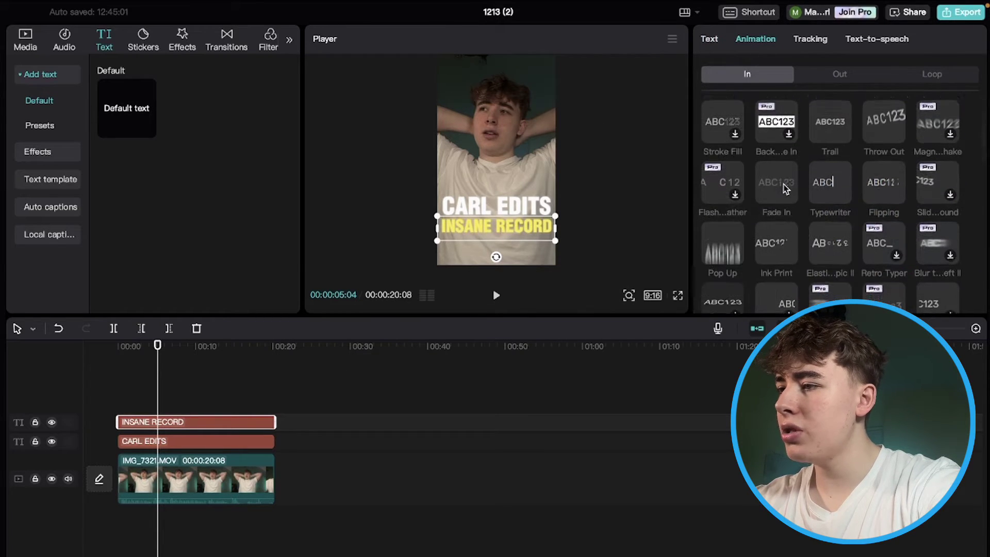
pyautogui.scroll(-5, 785, 196)
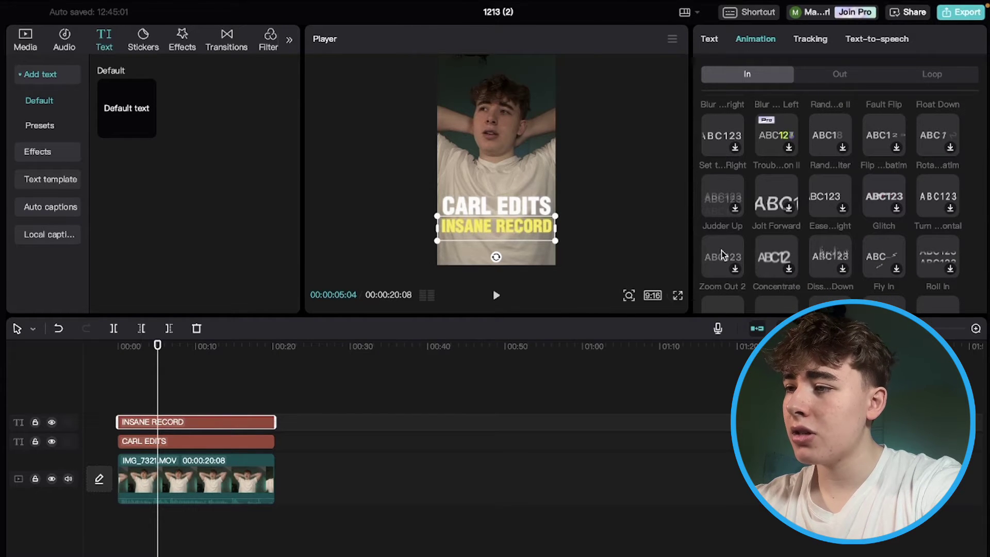
pyautogui.click(722, 255)
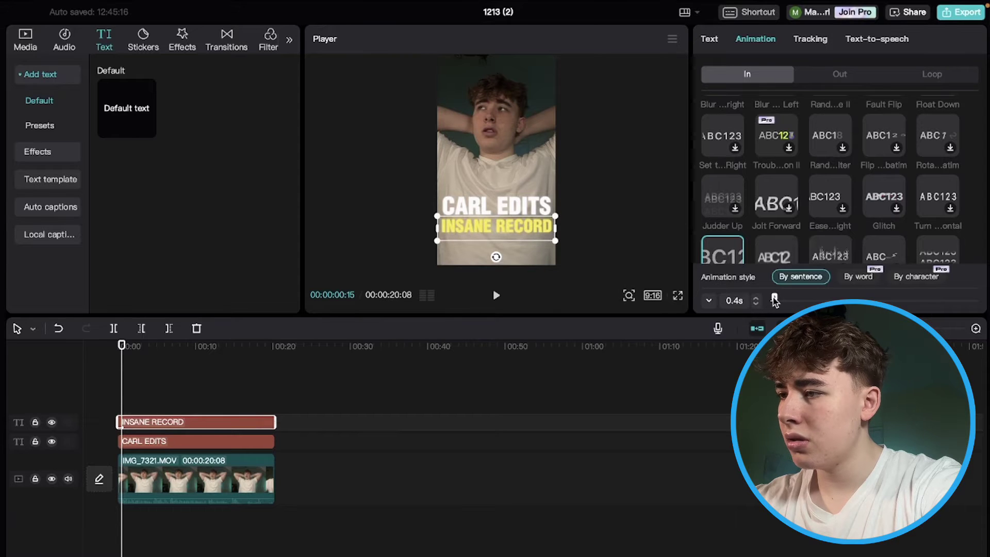
# Deselect the clips and return the playhead to the start of the timeline.
pyautogui.click(200, 498)
pyautogui.click(126, 527)
pyautogui.click(99, 532)
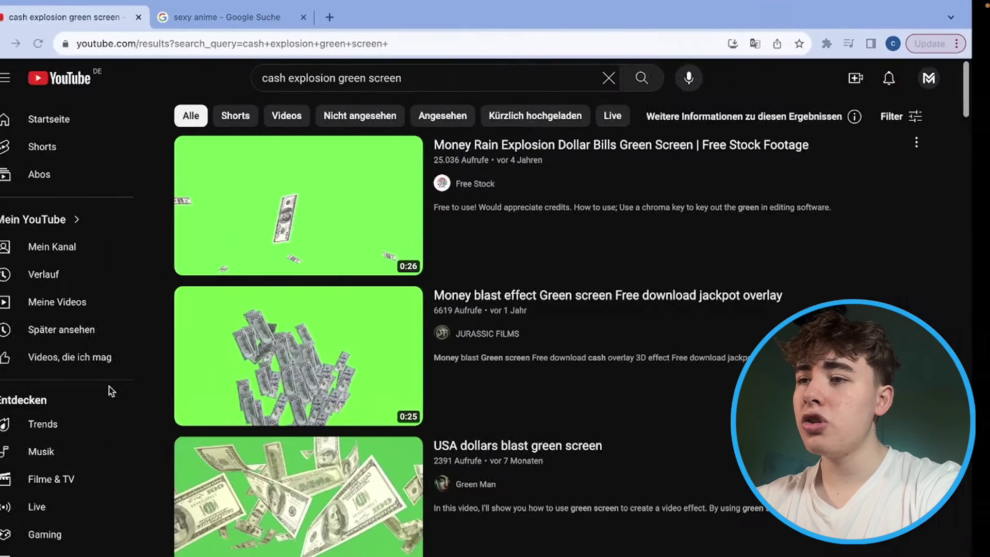
# Browse the 'cash explosion green screen' results for the Money Rain Explosion Dollar Bills video.
pyautogui.moveTo(444, 79); pyautogui.dragTo(276, 76)
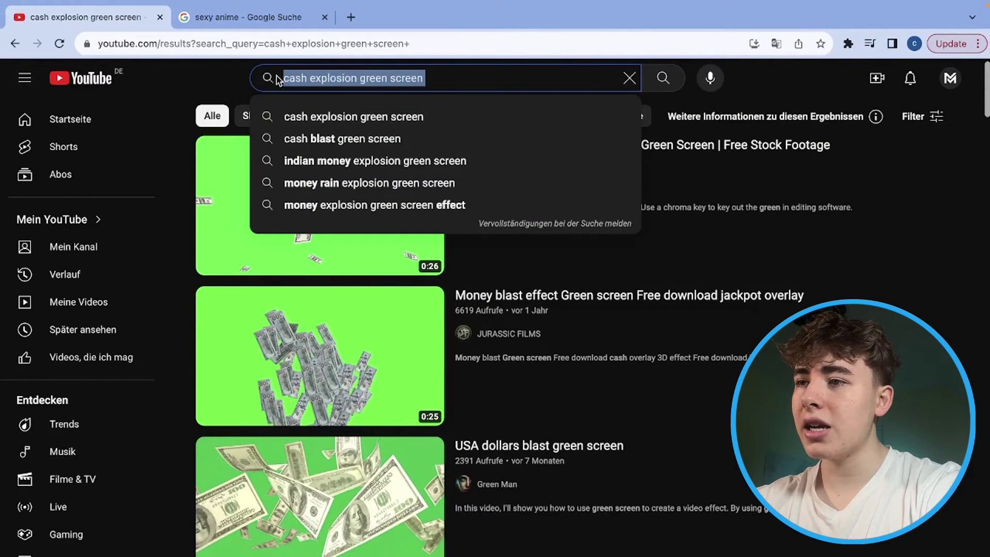
pyautogui.click(214, 79)
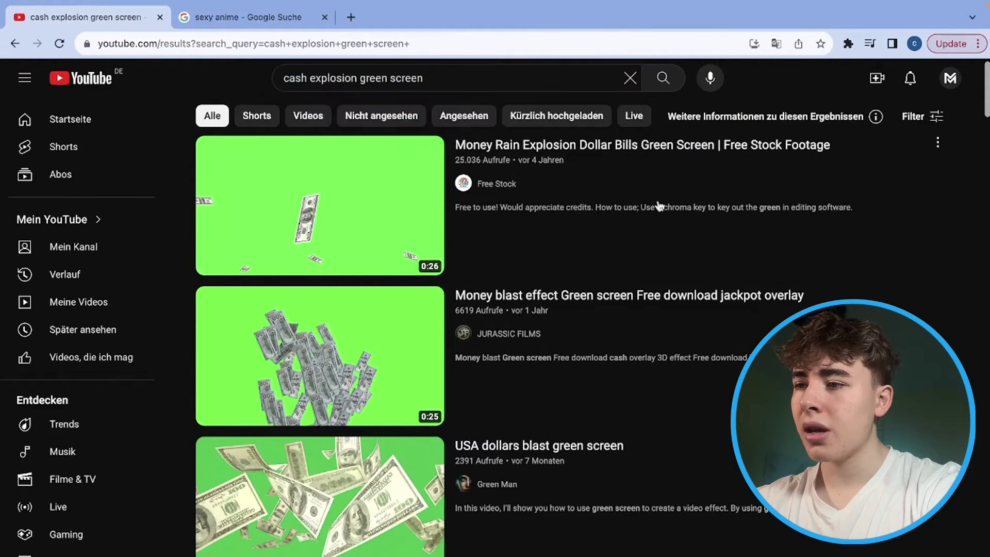
pyautogui.scroll(-1, 360, 232)
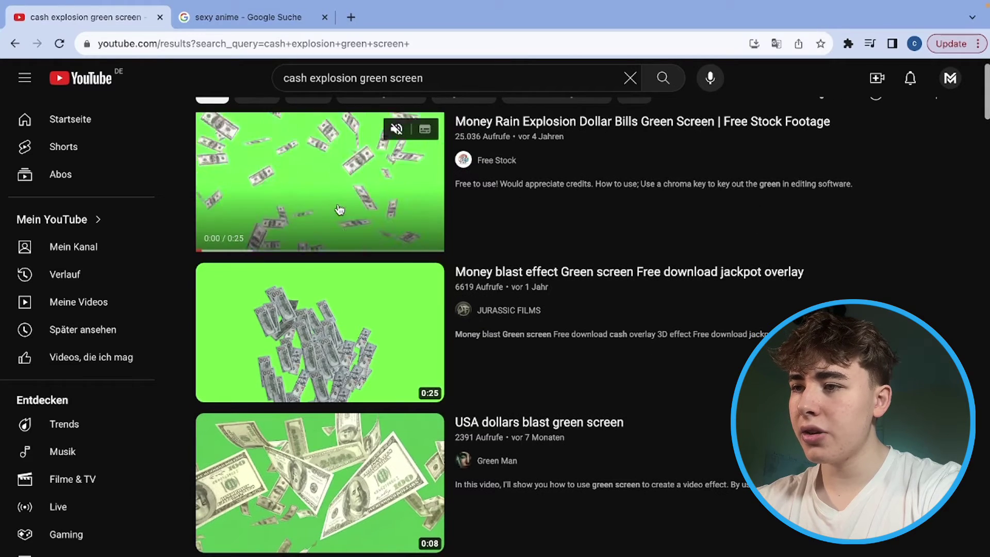
pyautogui.scroll(-2, 350, 377)
pyautogui.scroll(-3, 350, 377)
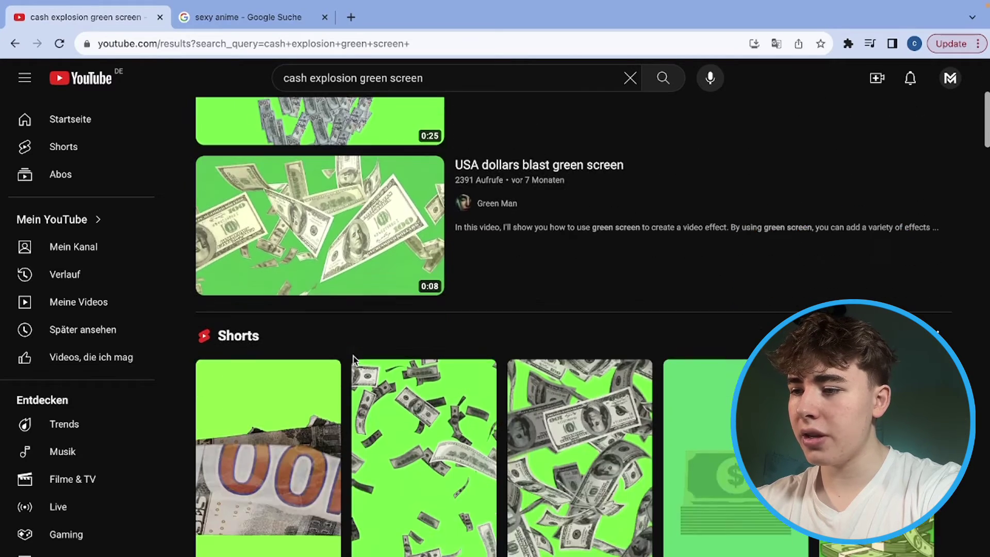
pyautogui.scroll(-9, 397, 428)
pyautogui.scroll(4, 398, 453)
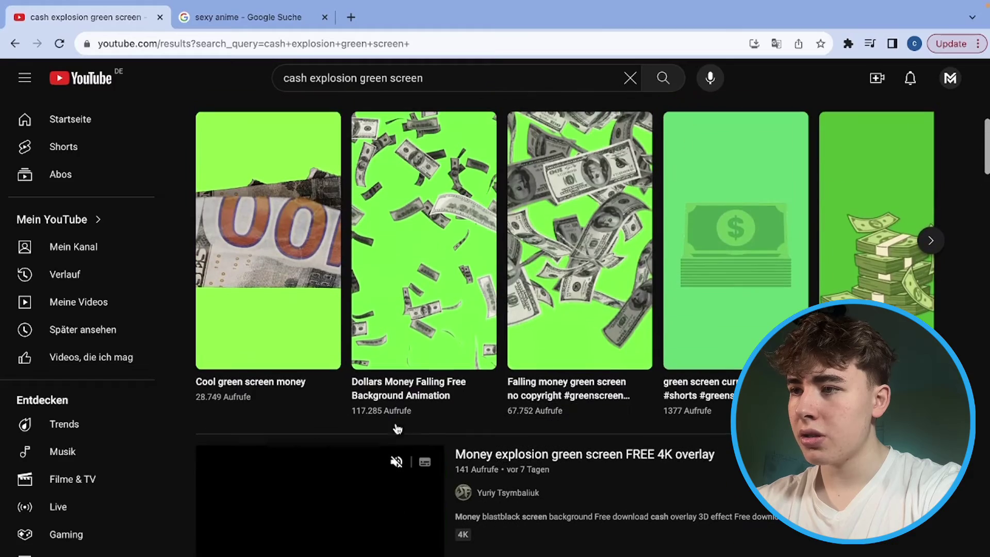
pyautogui.scroll(-2, 573, 265)
pyautogui.scroll(10, 454, 242)
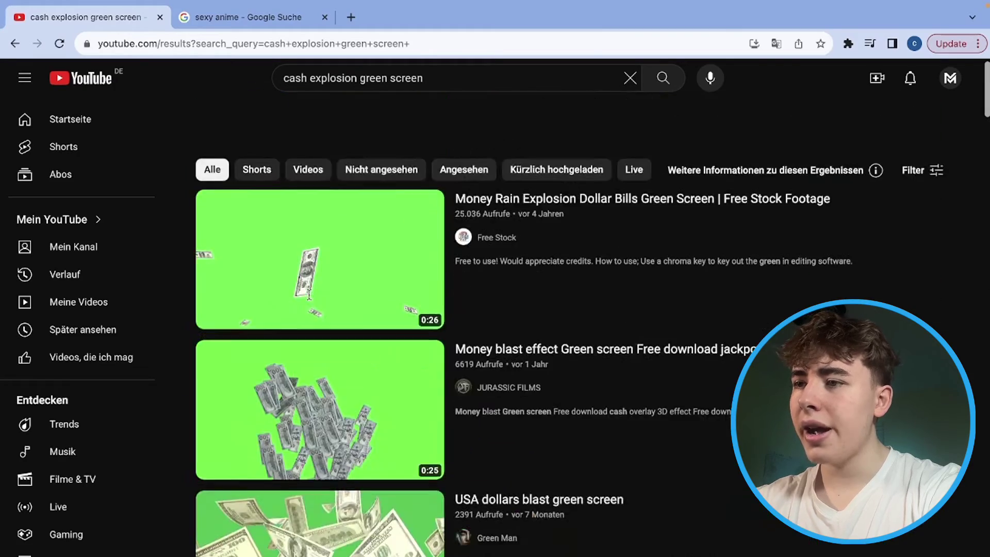
pyautogui.scroll(-1, 328, 212)
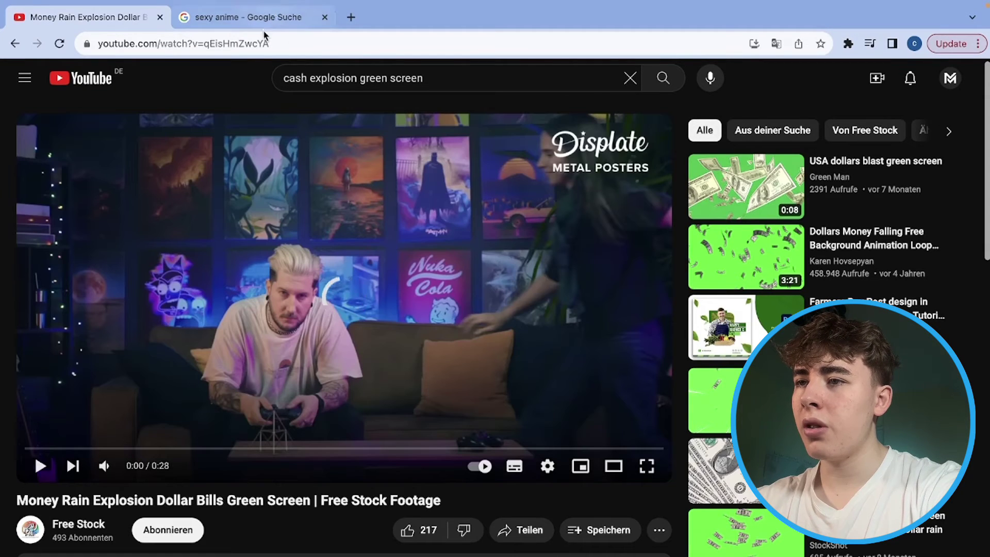
# Copy the video URL and search for a 'youtube to mp4 1080p' downloader in a new tab.
pyautogui.click(260, 36)
pyautogui.hotkey('ctrl', 'c')
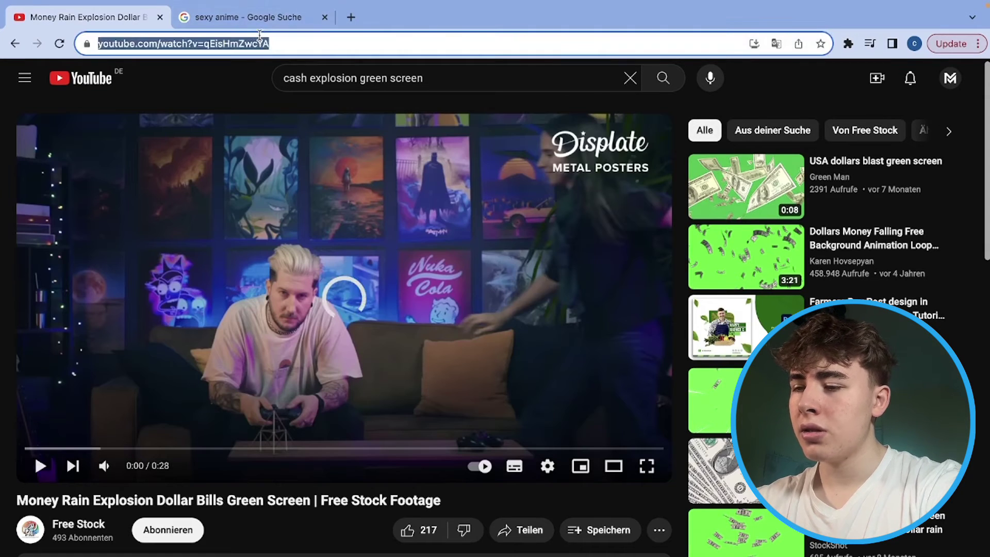
pyautogui.click(350, 17)
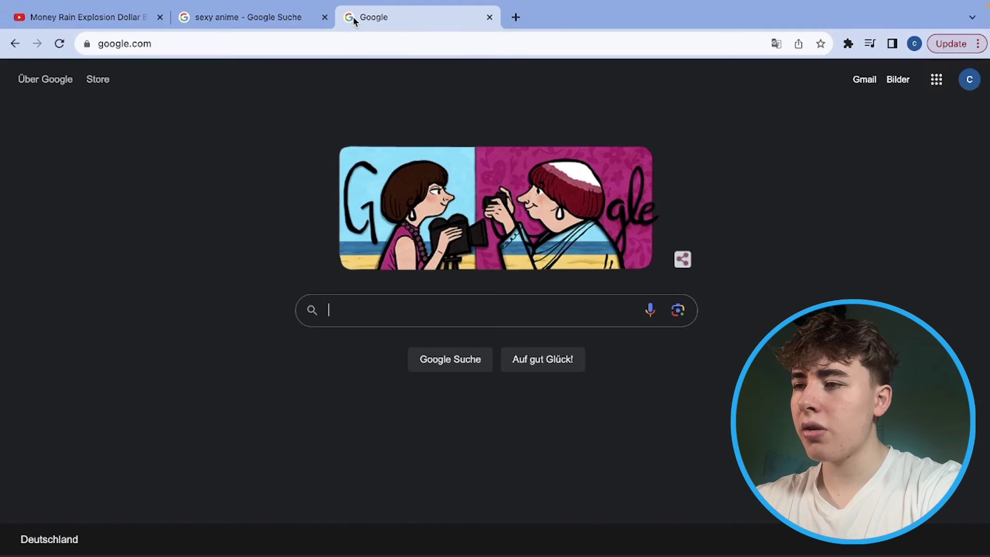
pyautogui.write('youtube')
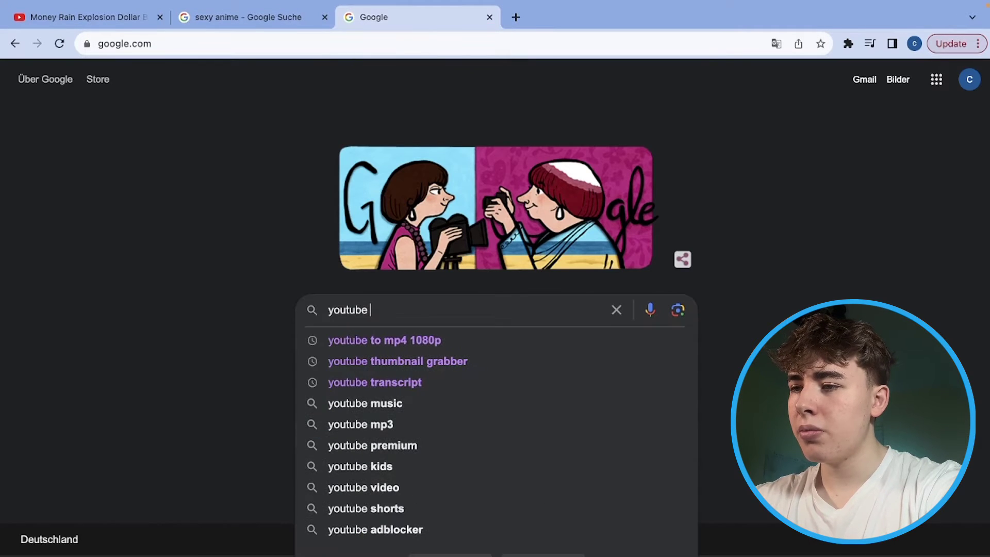
pyautogui.click(384, 340)
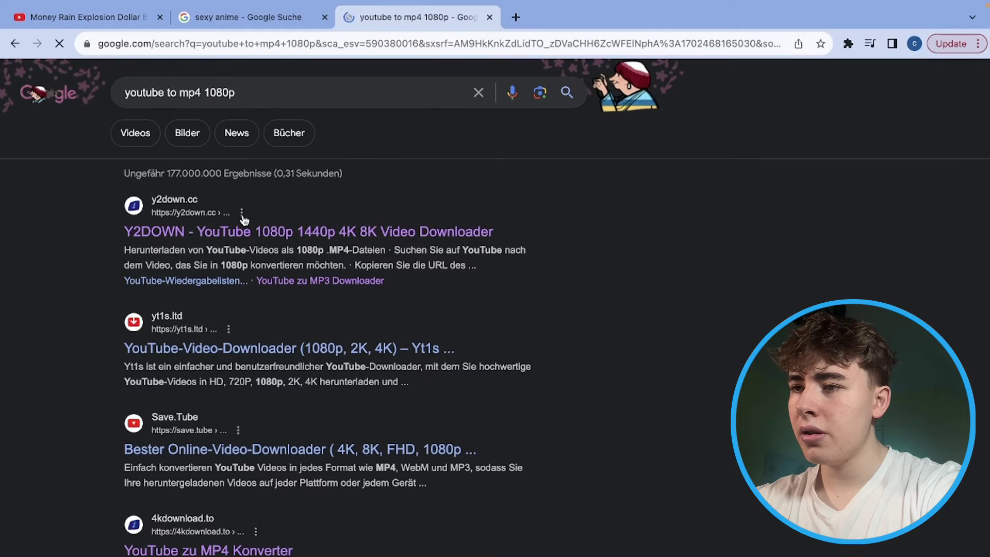
# Paste the video link into y2down.cc and download it as a 1080p MP4.
pyautogui.click(268, 235)
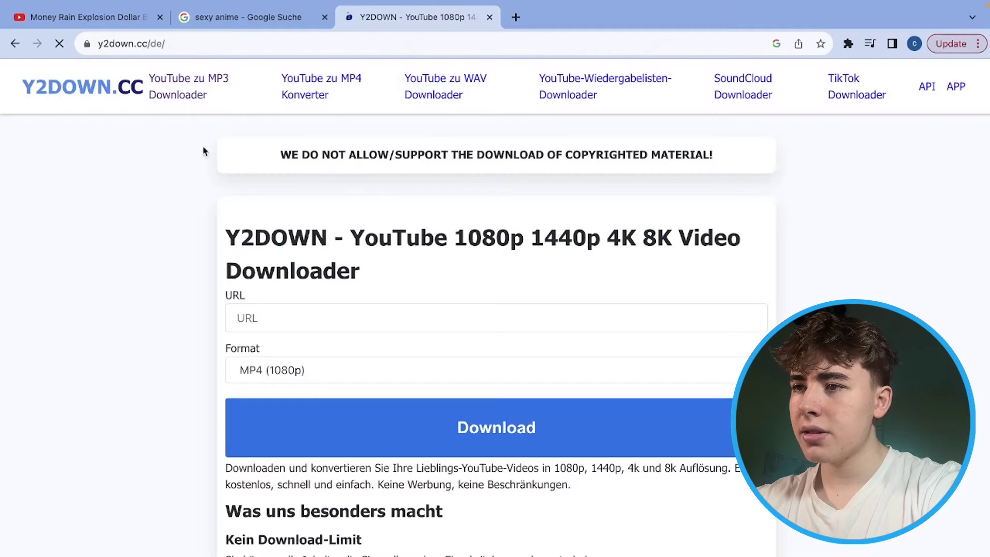
pyautogui.click(320, 322)
pyautogui.hotkey('ctrl', 'v')
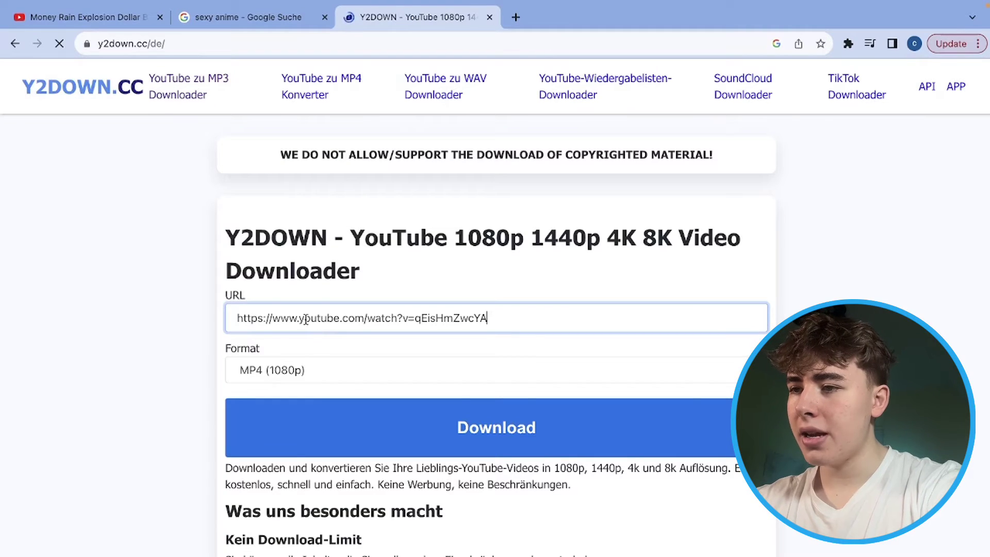
pyautogui.click(451, 433)
pyautogui.scroll(-3, 673, 391)
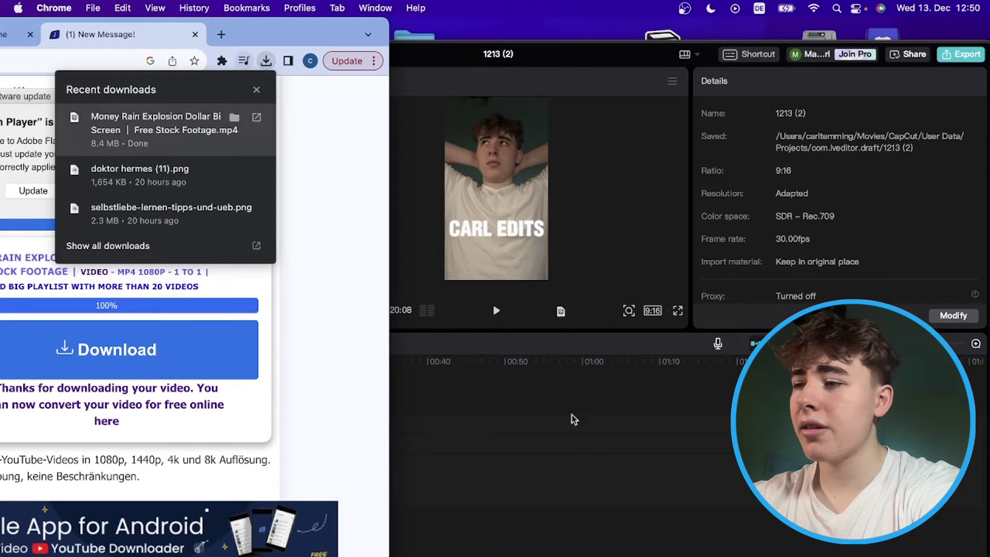
# Place the Money Rain green-screen clip on a new track above the gym footage and select it.
pyautogui.click(548, 457)
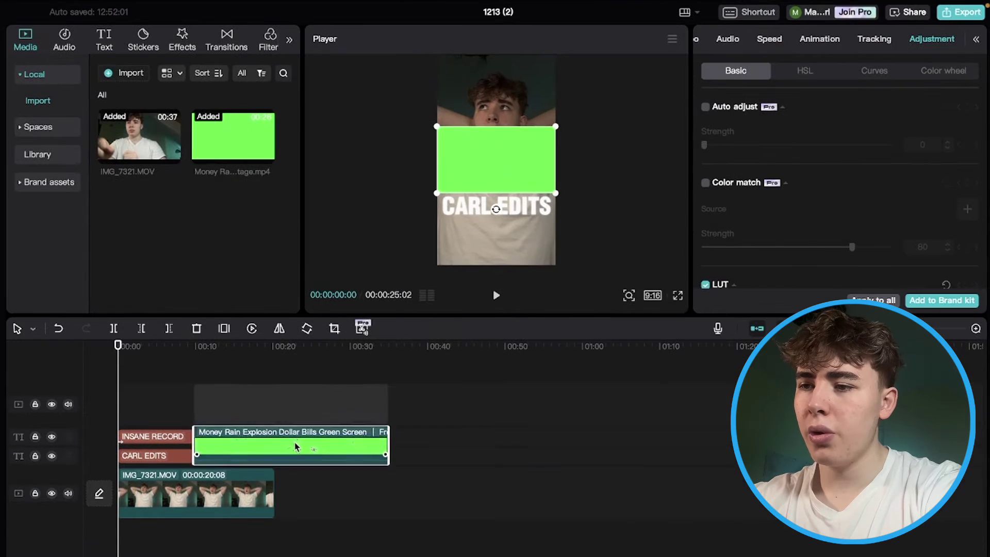
pyautogui.moveTo(295, 442); pyautogui.dragTo(296, 466)
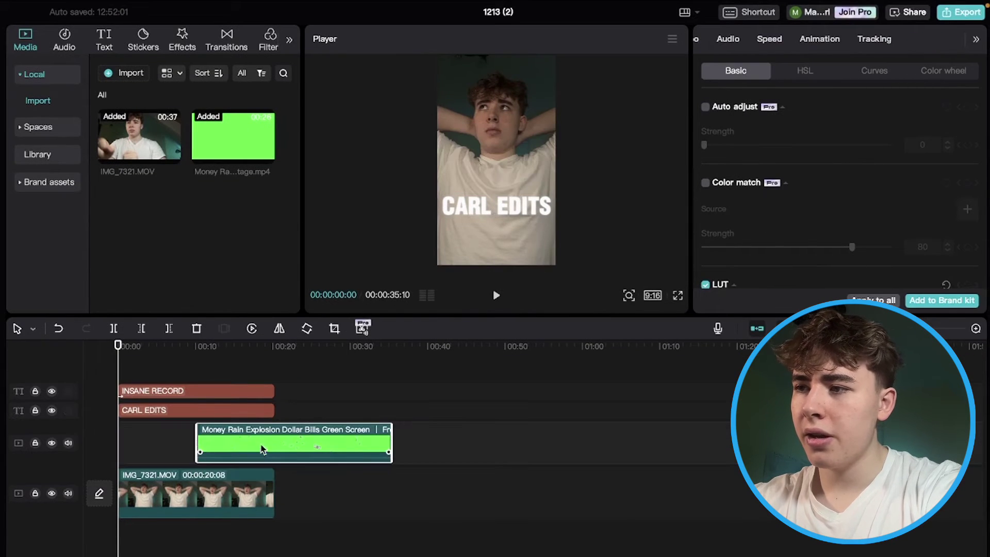
pyautogui.click(293, 462)
pyautogui.click(296, 444)
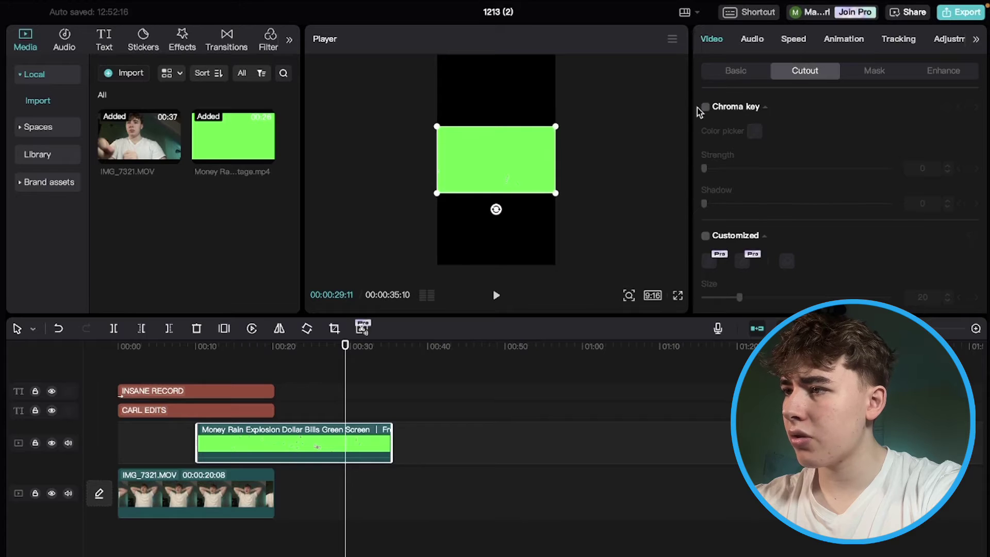
# Chroma-key the money-rain clip's green background with the colour picker at strength 100.
pyautogui.click(704, 106)
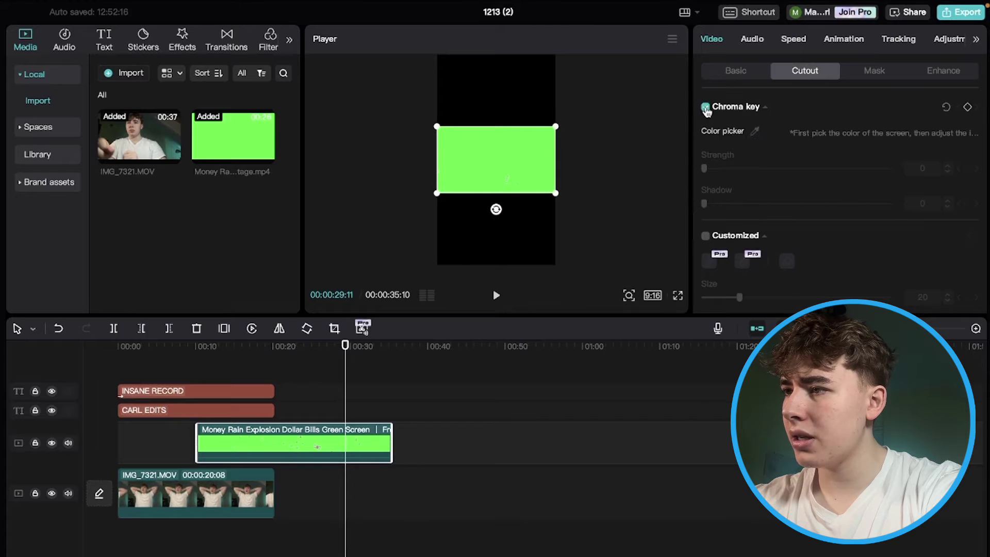
pyautogui.click(754, 131)
pyautogui.click(511, 147)
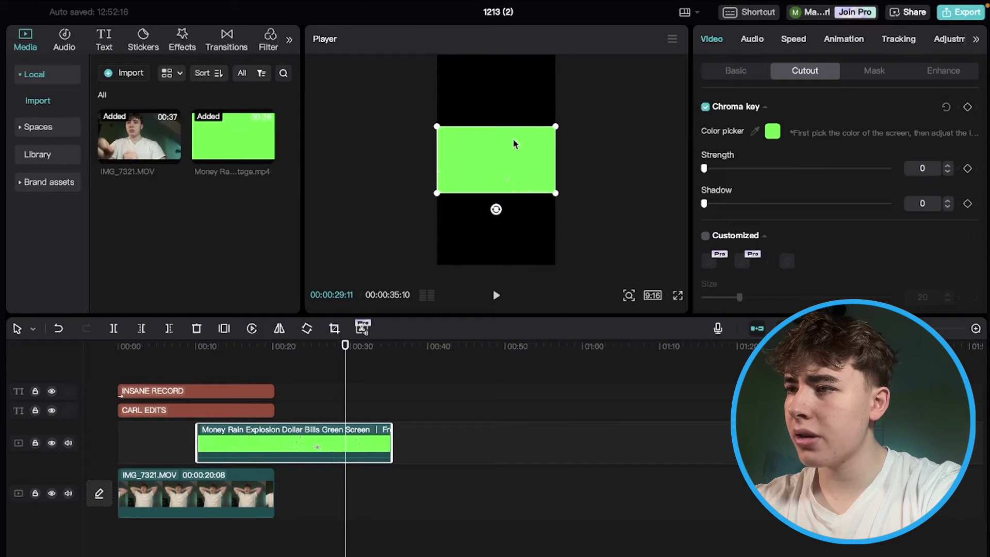
pyautogui.moveTo(705, 168); pyautogui.dragTo(917, 171)
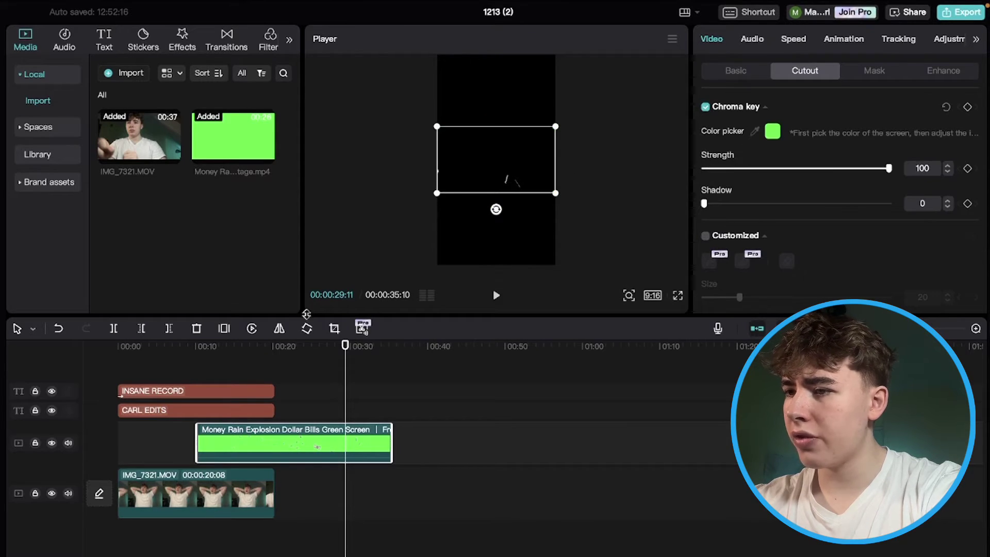
# Preview the keyed bills, then move the money-rain clip to start at 00:00.
pyautogui.click(320, 411)
pyautogui.moveTo(327, 401); pyautogui.dragTo(196, 388)
pyautogui.press('space')
pyautogui.press('space')
pyautogui.moveTo(243, 442); pyautogui.dragTo(162, 442)
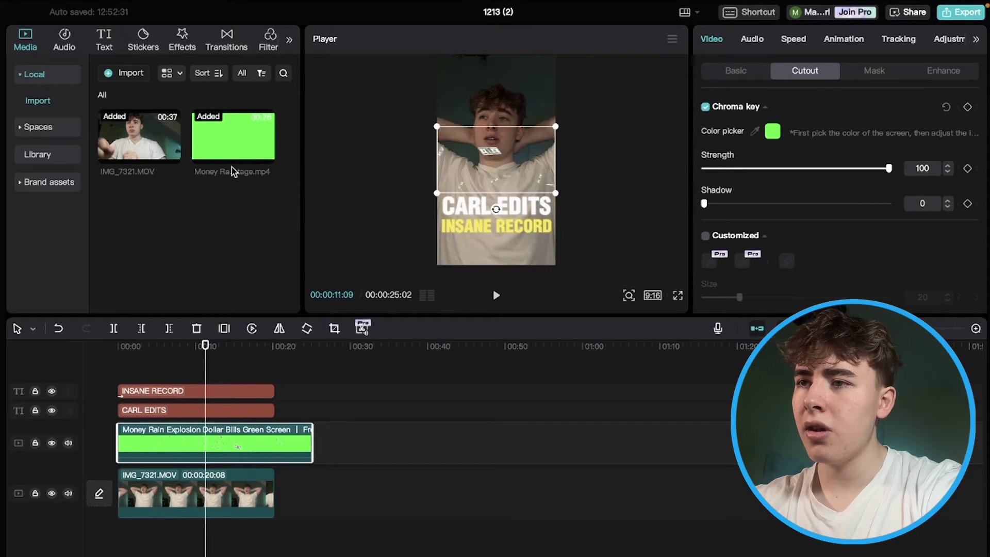
# Add the black stock clip from the Library and keep only its freeze-frame segment.
pyautogui.click(36, 154)
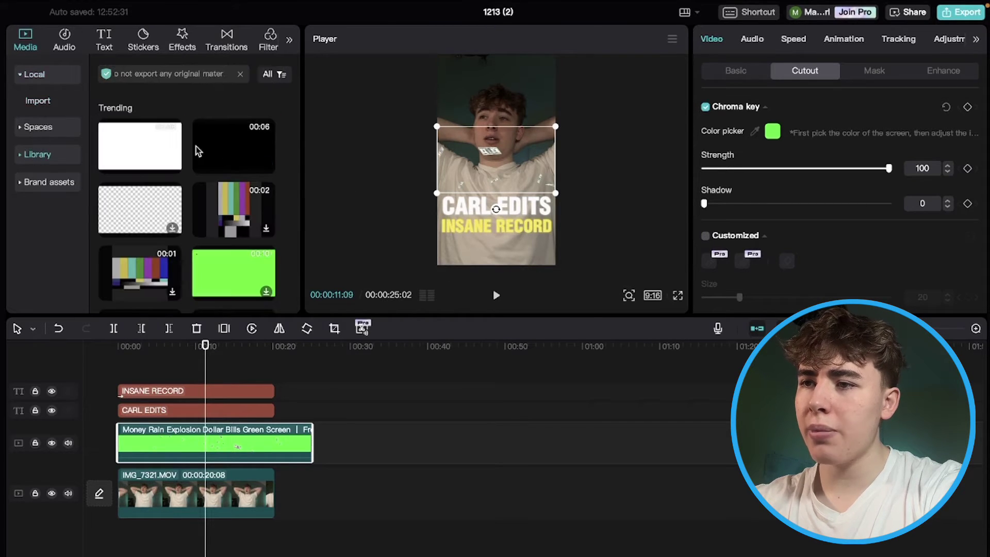
pyautogui.moveTo(227, 147); pyautogui.dragTo(147, 487)
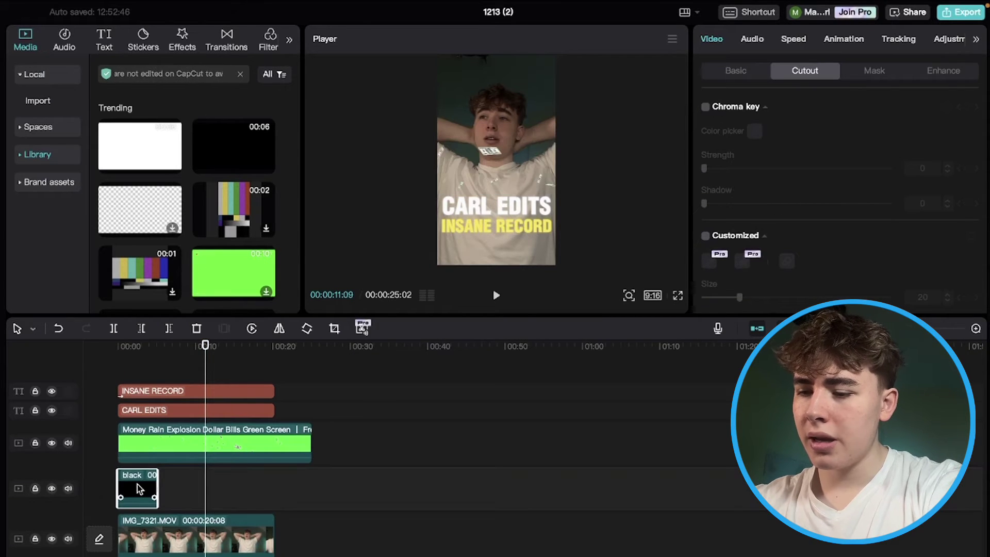
pyautogui.rightClick(137, 484)
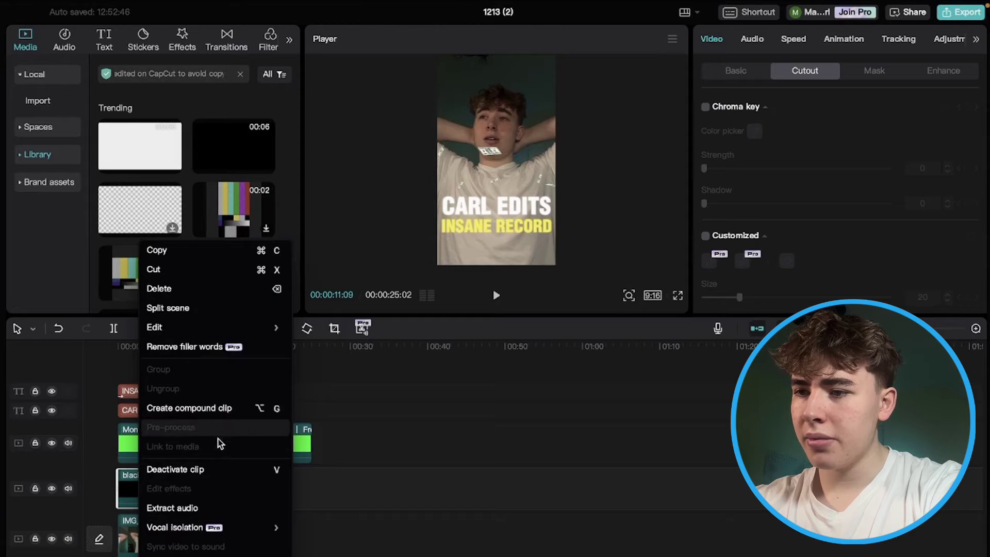
pyautogui.click(223, 328)
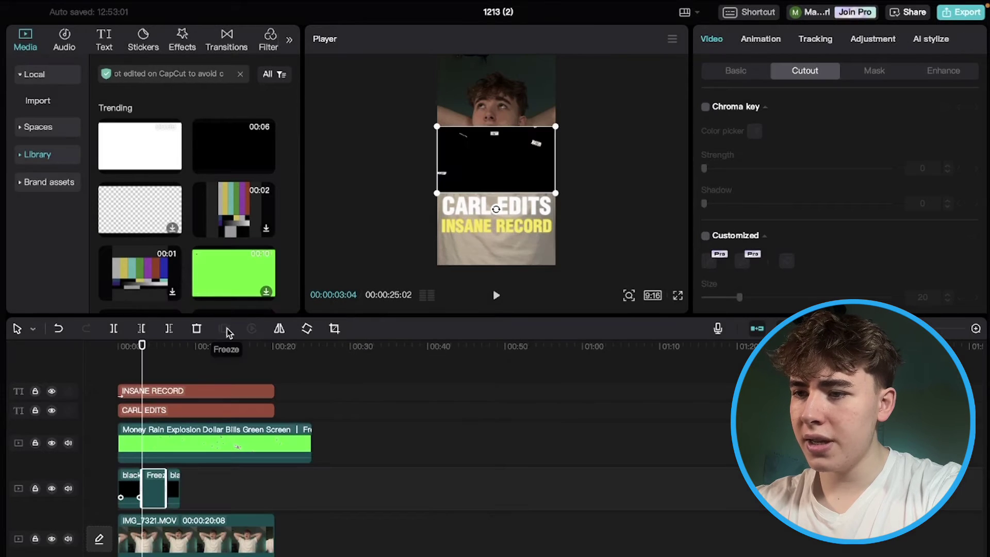
pyautogui.click(172, 497)
pyautogui.press('Delete')
pyautogui.click(127, 488)
pyautogui.press('Delete')
# Stretch the black freeze to 00:00:20:08, trim the money-rain clip to match, and scale the black layer to fill the frame.
pyautogui.click(153, 494)
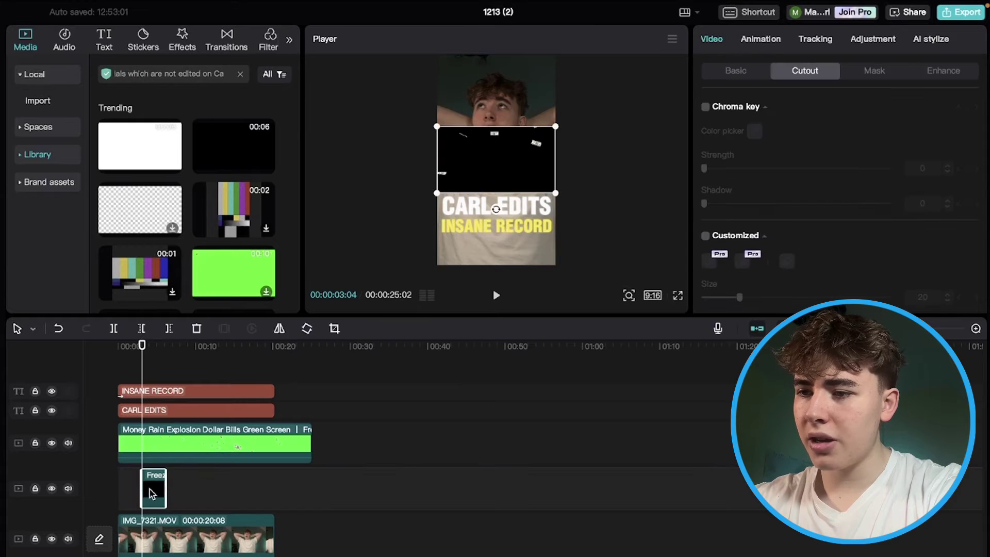
pyautogui.moveTo(143, 487); pyautogui.dragTo(270, 488)
pyautogui.click(308, 443)
pyautogui.moveTo(310, 444); pyautogui.dragTo(276, 444)
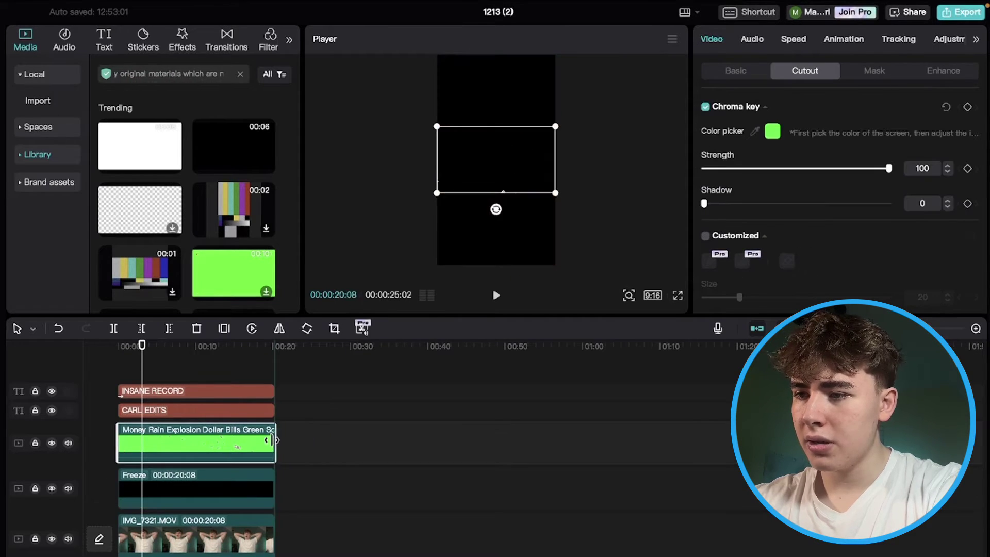
pyautogui.click(171, 488)
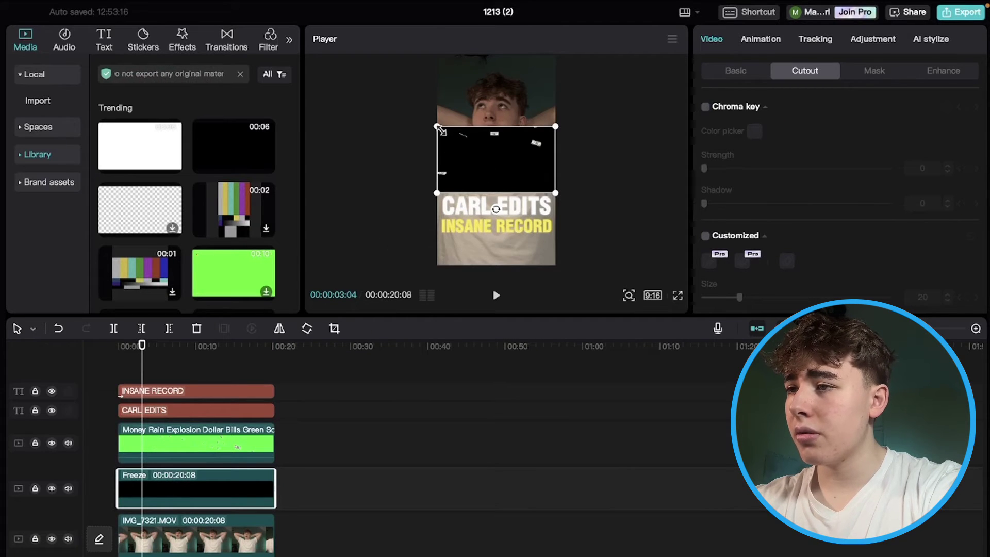
pyautogui.moveTo(437, 127); pyautogui.dragTo(318, 60)
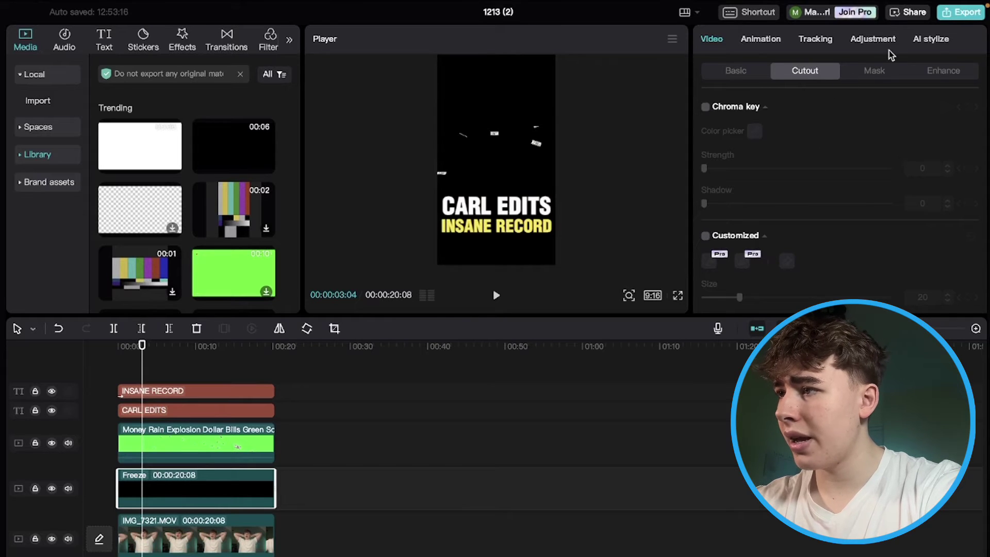
# Give the black freeze layer a Horizontal mask rotated -180° with its edge at Y -348 near the titles.
pyautogui.click(872, 72)
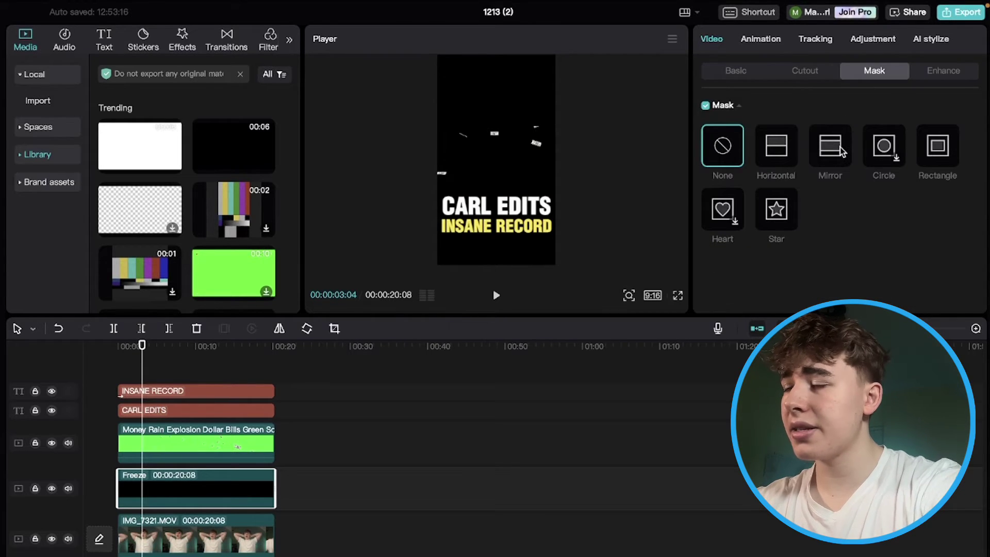
pyautogui.click(768, 153)
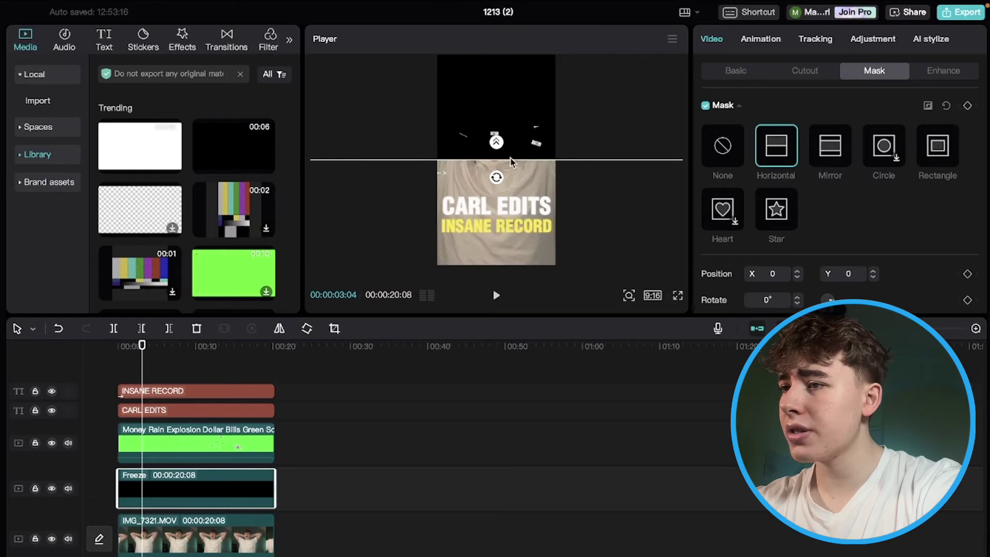
pyautogui.moveTo(497, 179); pyautogui.dragTo(500, 114)
pyautogui.moveTo(514, 156); pyautogui.dragTo(496, 324)
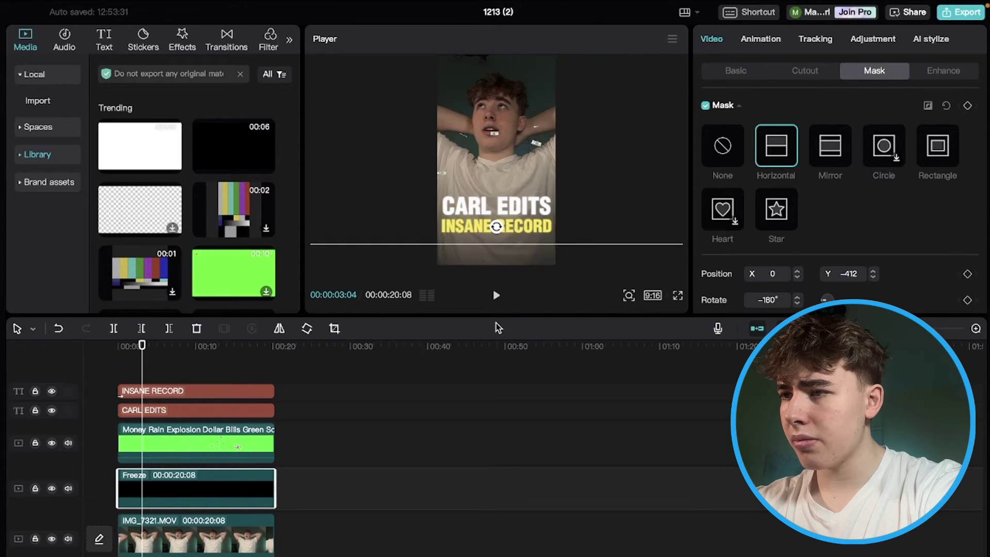
pyautogui.moveTo(511, 254); pyautogui.dragTo(526, 230)
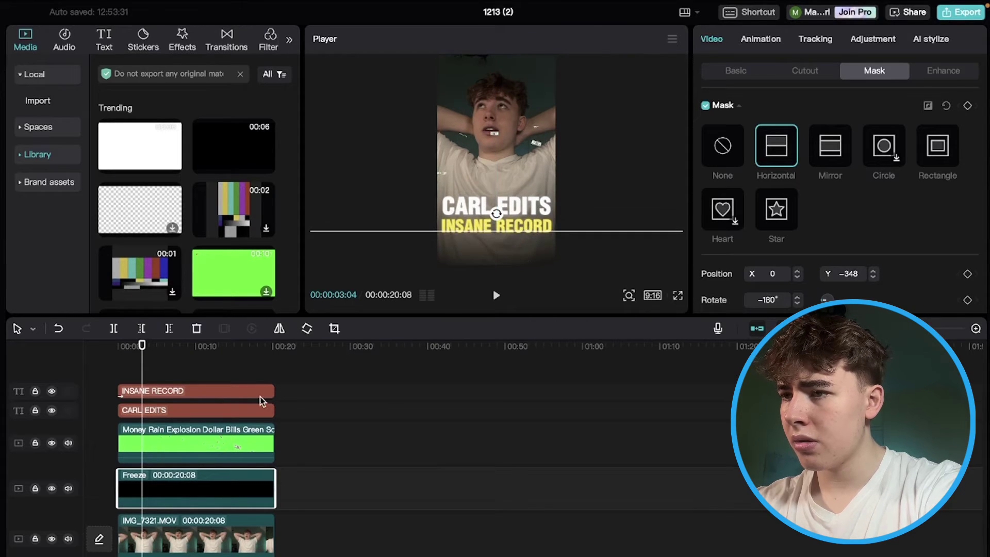
pyautogui.click(184, 370)
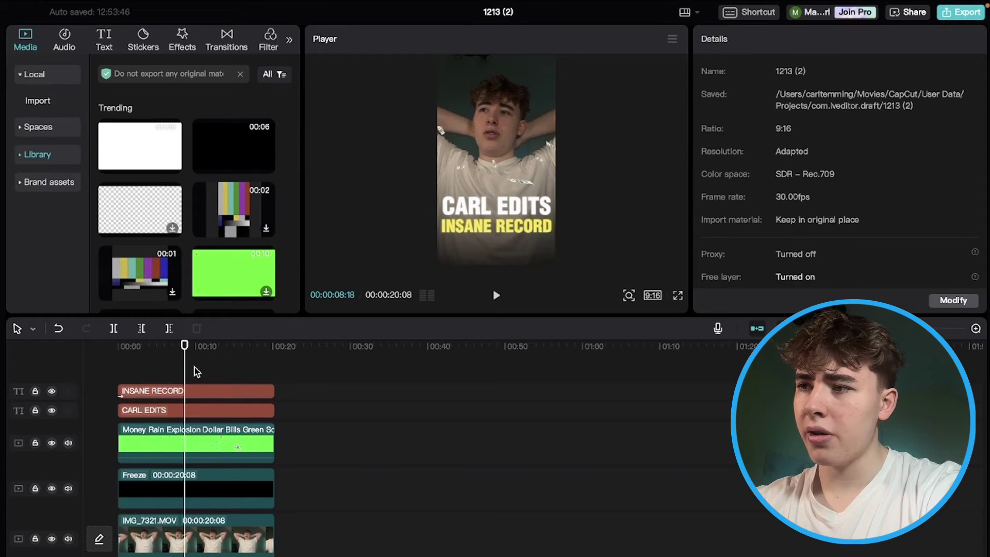
# Add a point to the money-rain clip's Blue curve, drag it up-left, and preview the green tint.
pyautogui.moveTo(185, 371); pyautogui.dragTo(138, 373)
pyautogui.hotkey('shift', 'z')
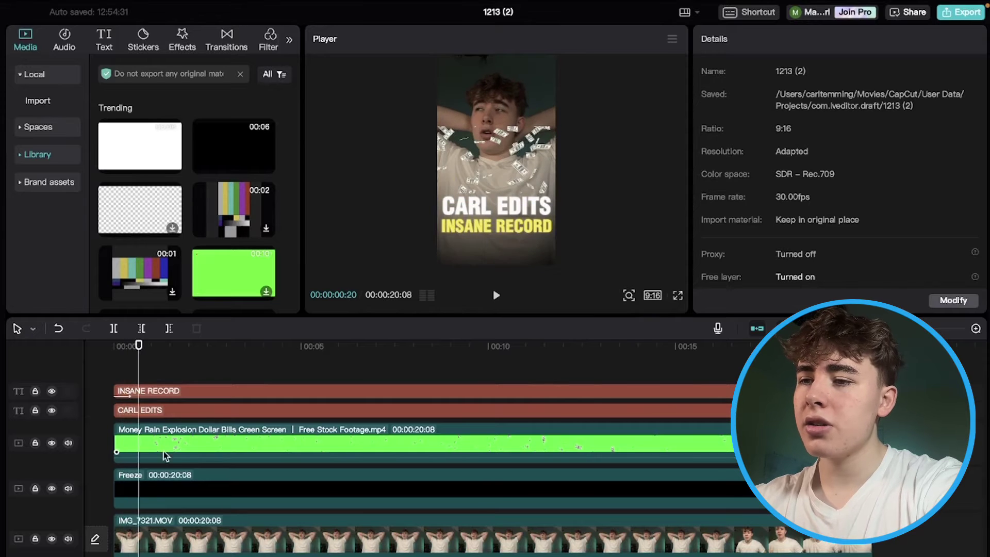
pyautogui.click(149, 451)
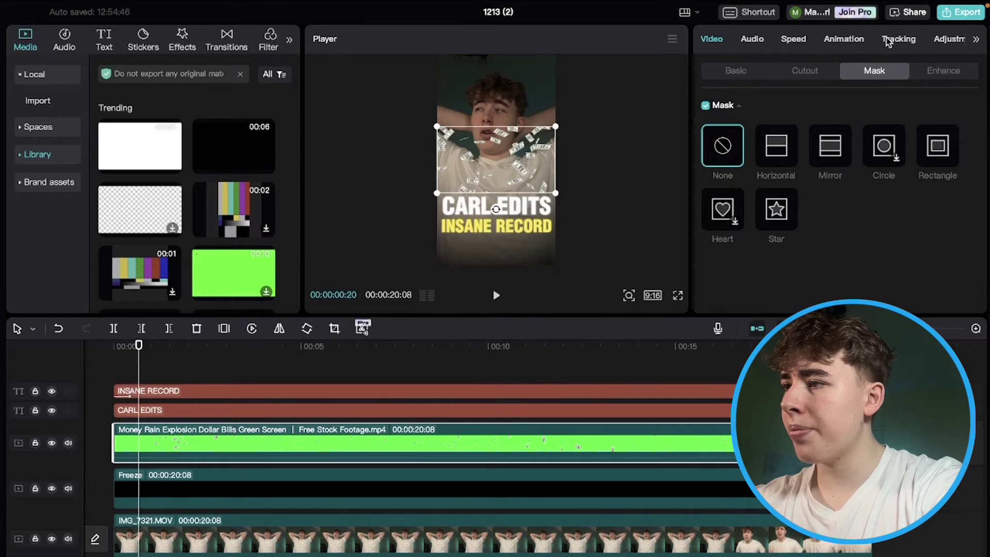
pyautogui.click(945, 41)
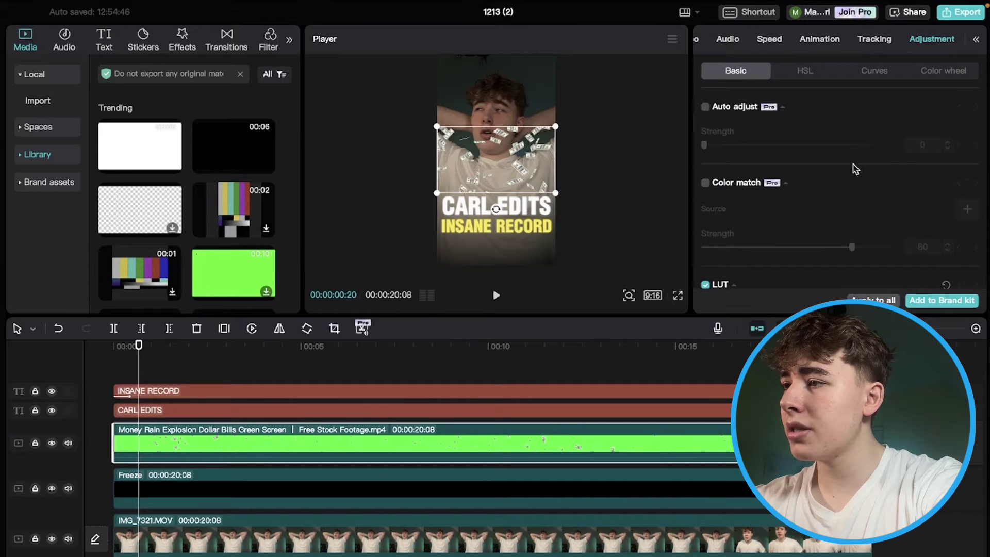
pyautogui.click(883, 72)
pyautogui.scroll(-8, 859, 182)
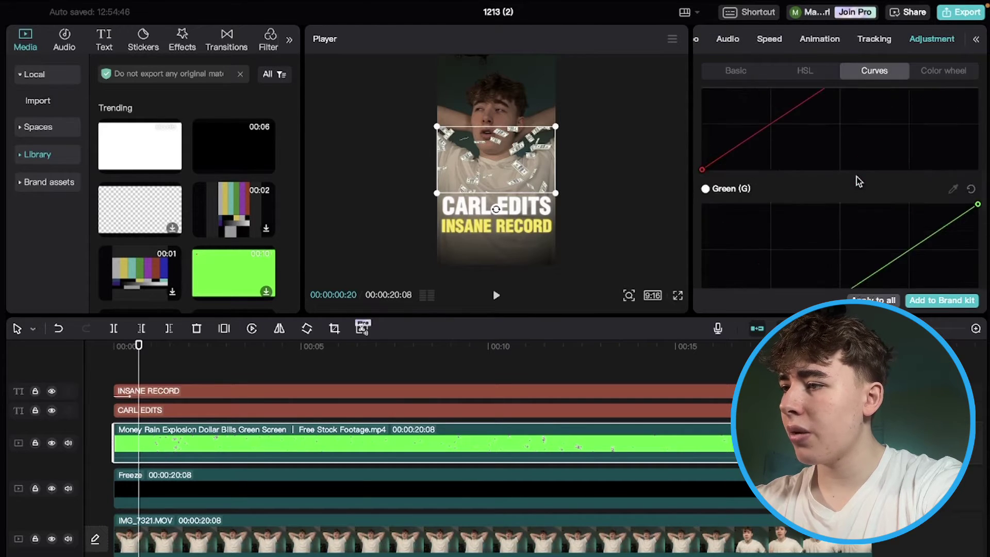
pyautogui.scroll(2, 858, 181)
pyautogui.click(834, 168)
pyautogui.moveTo(834, 168); pyautogui.dragTo(799, 135)
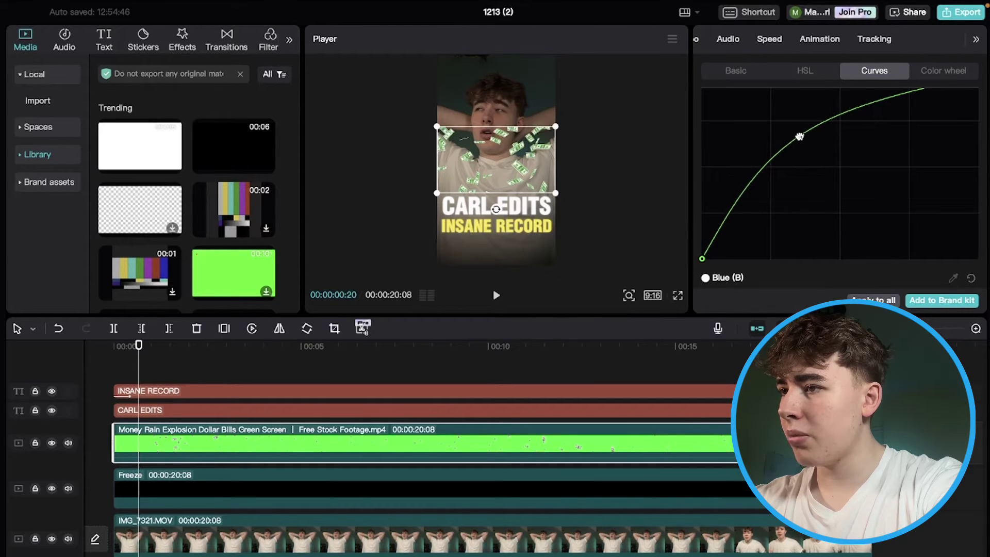
pyautogui.click(108, 364)
pyautogui.press('space')
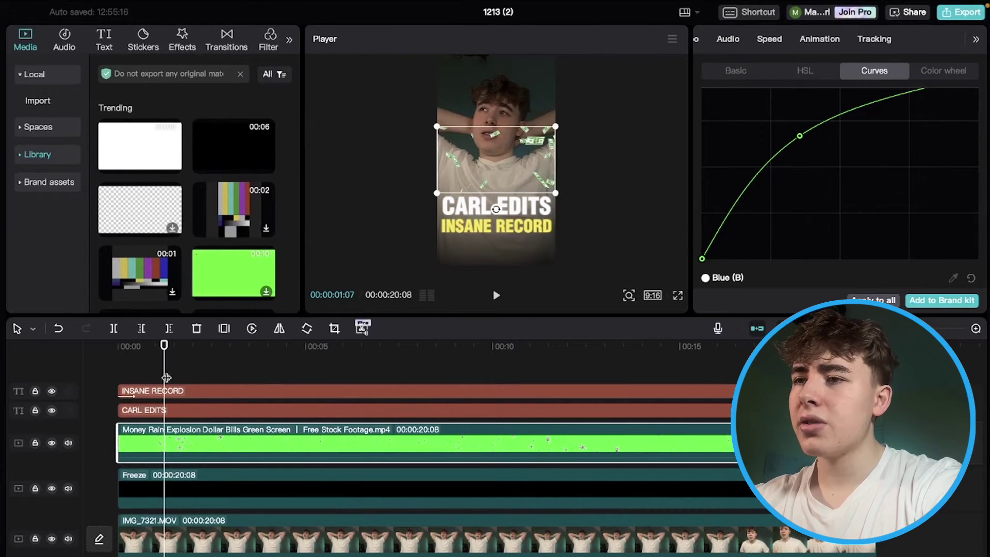
# Apply the Blur effect from Favorites to the money-rain clip and lower its strength to 4.
pyautogui.click(183, 37)
pyautogui.moveTo(135, 208)
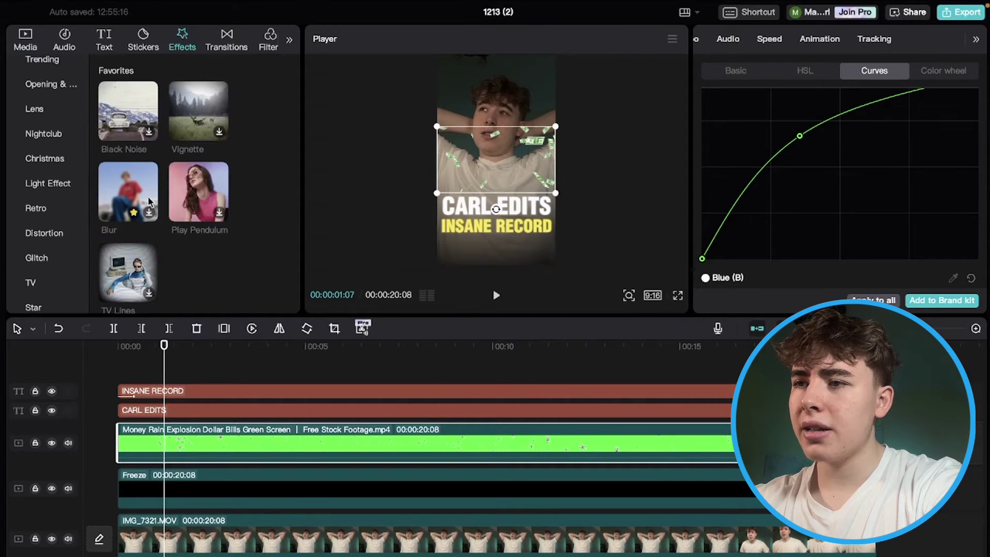
pyautogui.moveTo(127, 195); pyautogui.dragTo(175, 445)
pyautogui.moveTo(162, 359)
pyautogui.mouseDown()
pyautogui.moveTo(146, 359)
pyautogui.moveTo(162, 360)
pyautogui.mouseUp()
pyautogui.moveTo(808, 134); pyautogui.dragTo(719, 135)
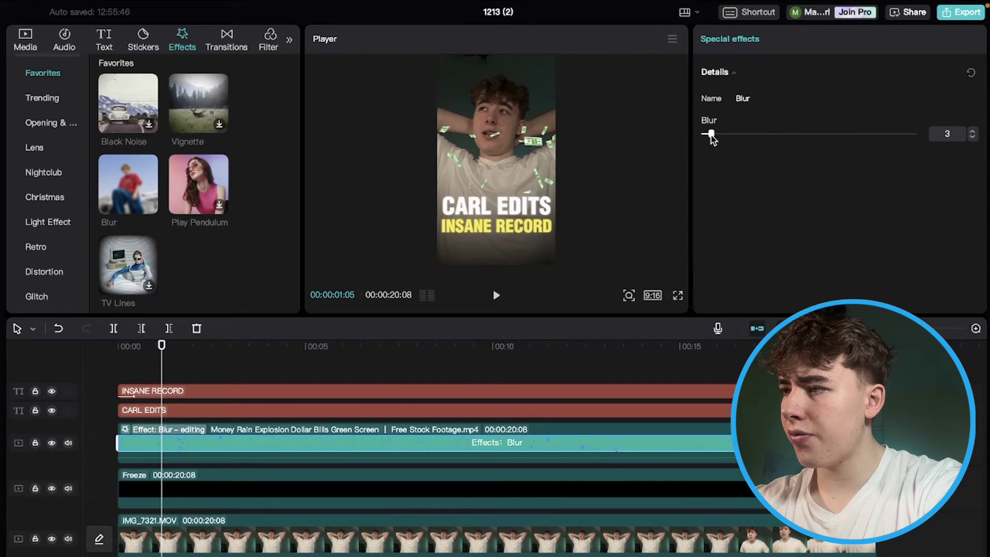
pyautogui.click(111, 367)
pyautogui.press('space')
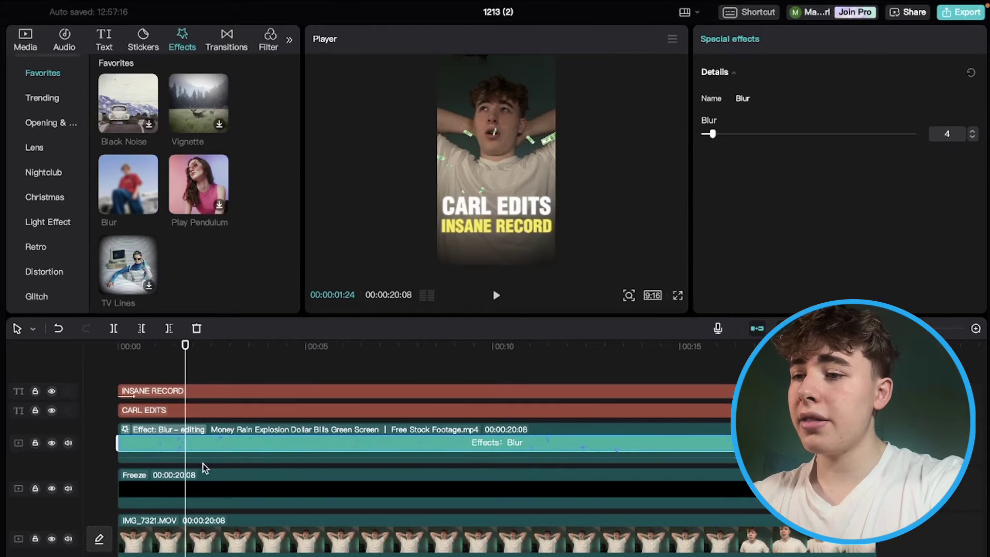
pyautogui.click(201, 464)
pyautogui.click(209, 444)
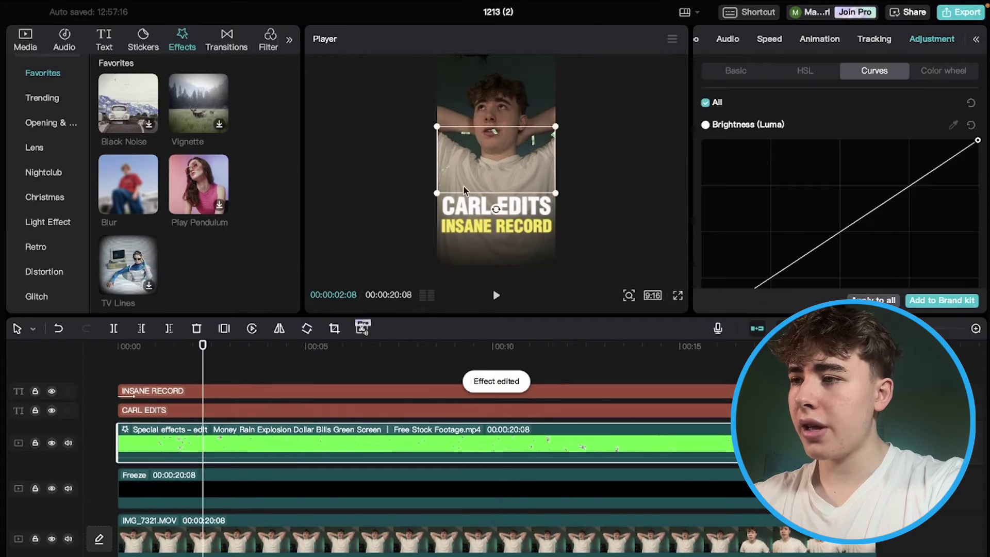
# Reposition the money-rain overlay in the frame, undo a stray change, and shift the clip slightly later.
pyautogui.moveTo(493, 147); pyautogui.dragTo(493, 243)
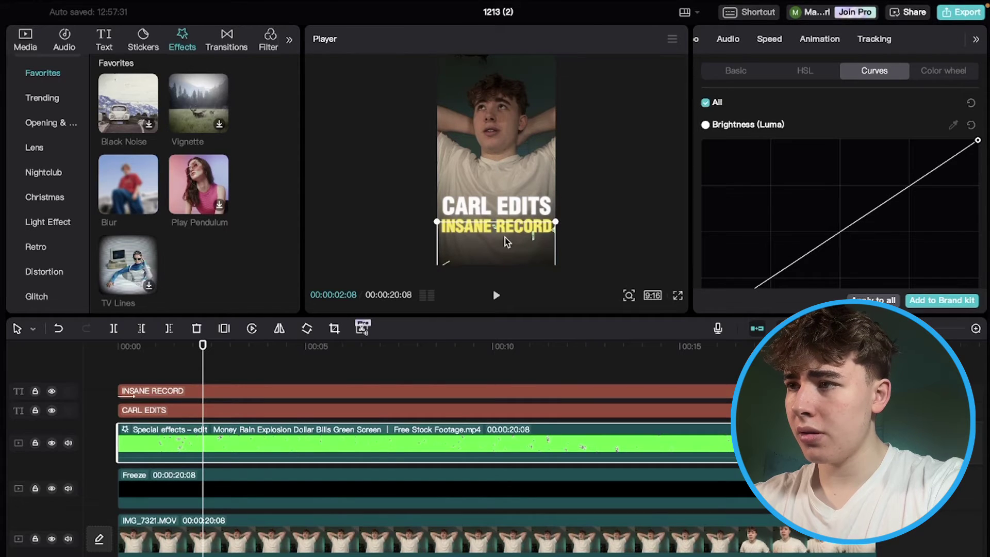
pyautogui.moveTo(505, 237); pyautogui.dragTo(505, 219)
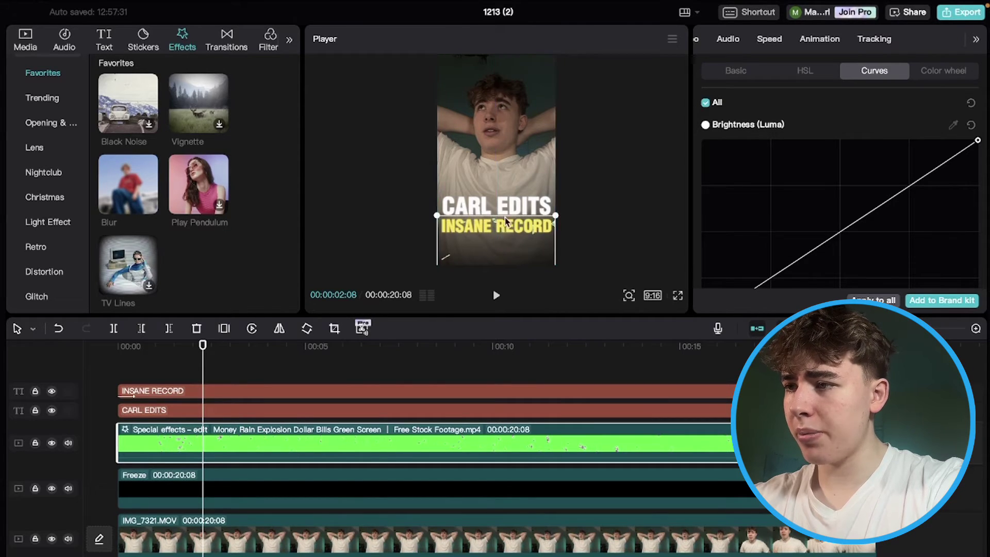
pyautogui.click(505, 209)
pyautogui.hotkey('ctrl', 'z')
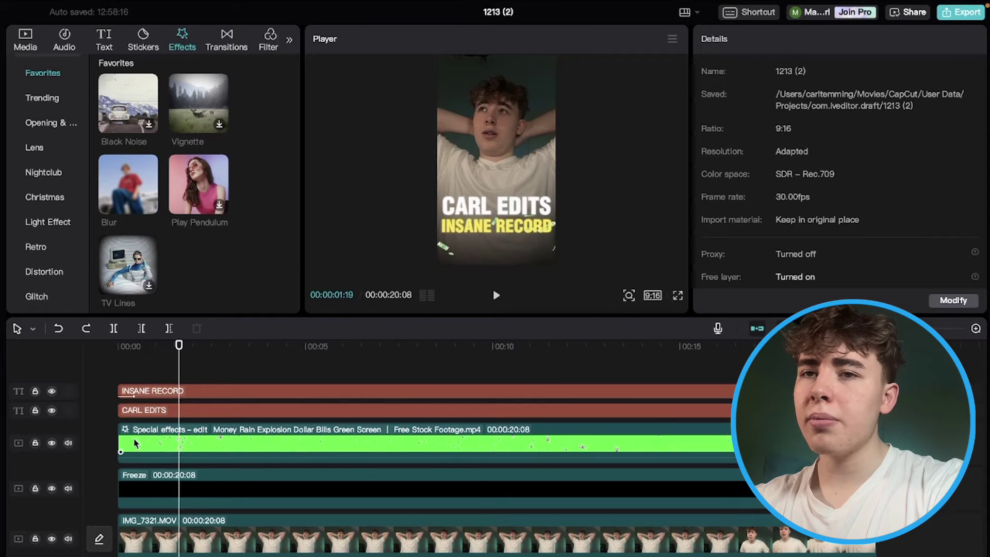
pyautogui.moveTo(133, 438); pyautogui.dragTo(150, 445)
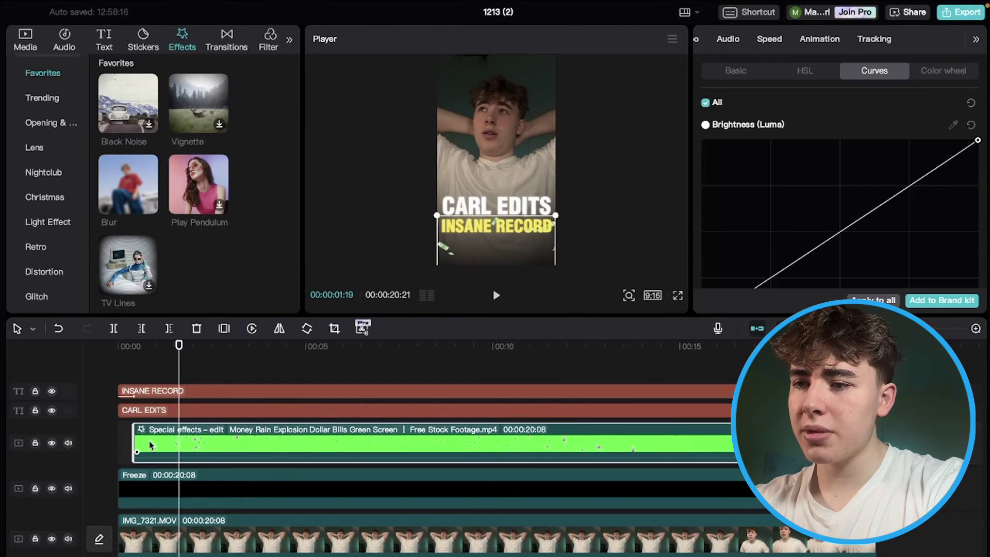
pyautogui.click(135, 375)
pyautogui.click(145, 438)
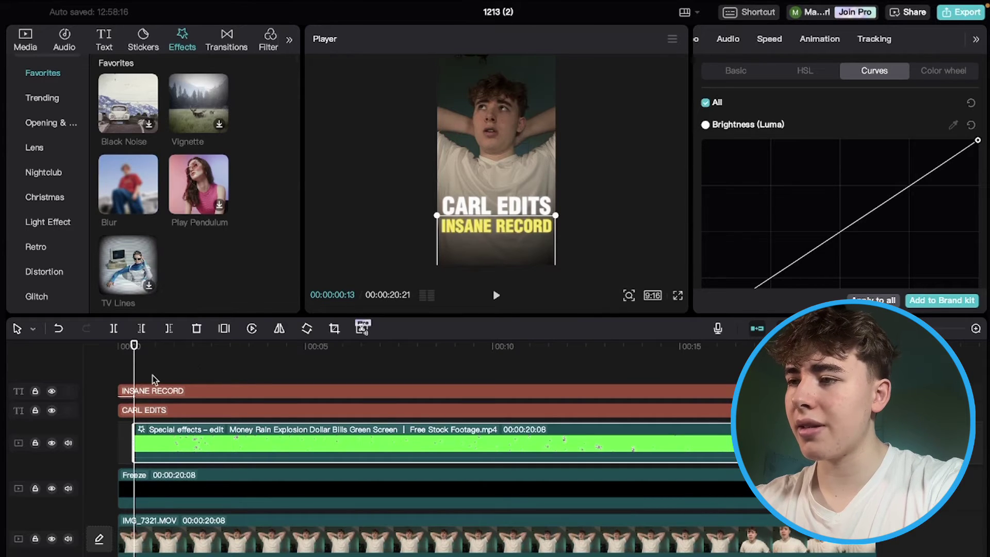
pyautogui.click(162, 365)
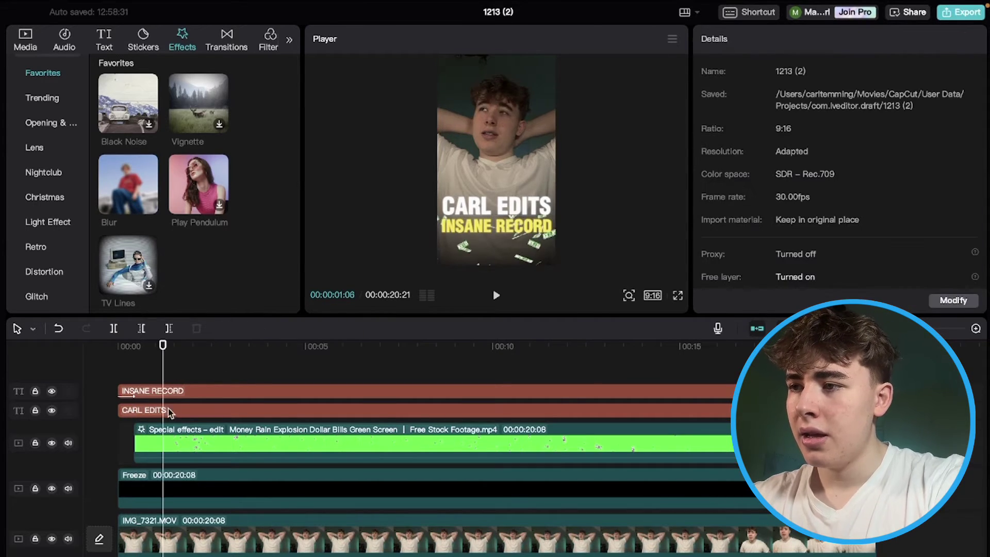
pyautogui.press('space')
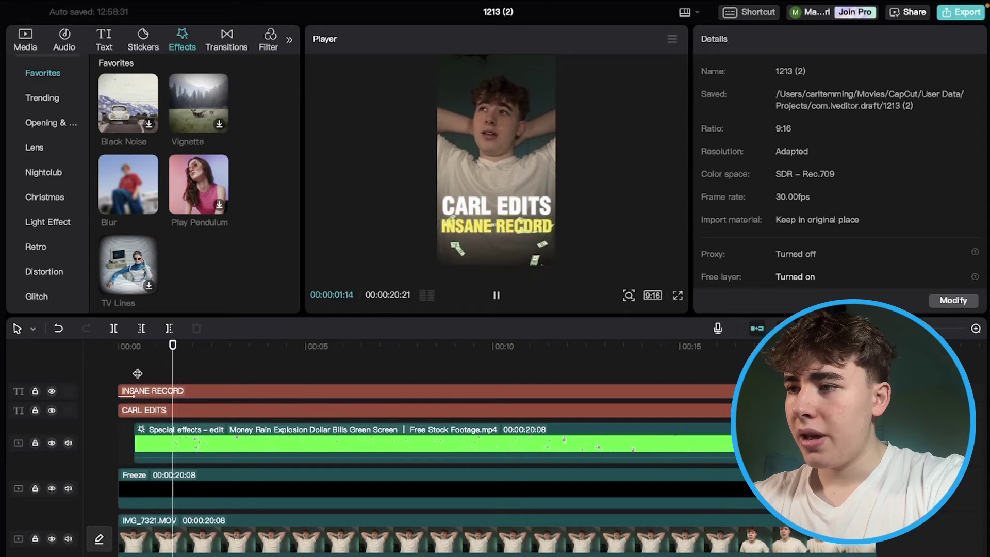
# Select the green money-rain clip and show its Video settings in the inspector.
pyautogui.click(225, 454)
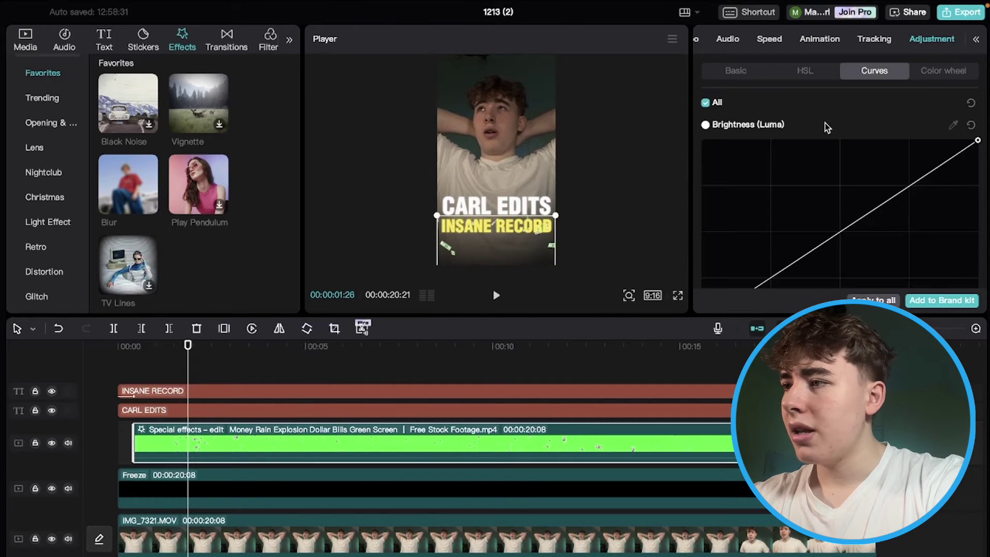
pyautogui.click(728, 73)
pyautogui.click(729, 41)
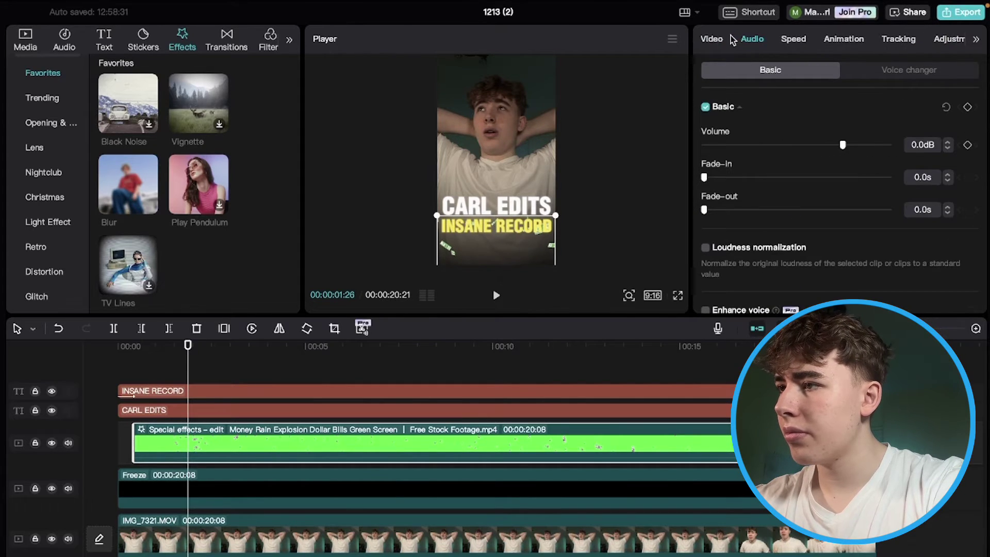
pyautogui.click(718, 40)
# Add a Horizontal mask to the money-rain clip, raise its line to the title, feather it, and play back.
pyautogui.click(777, 149)
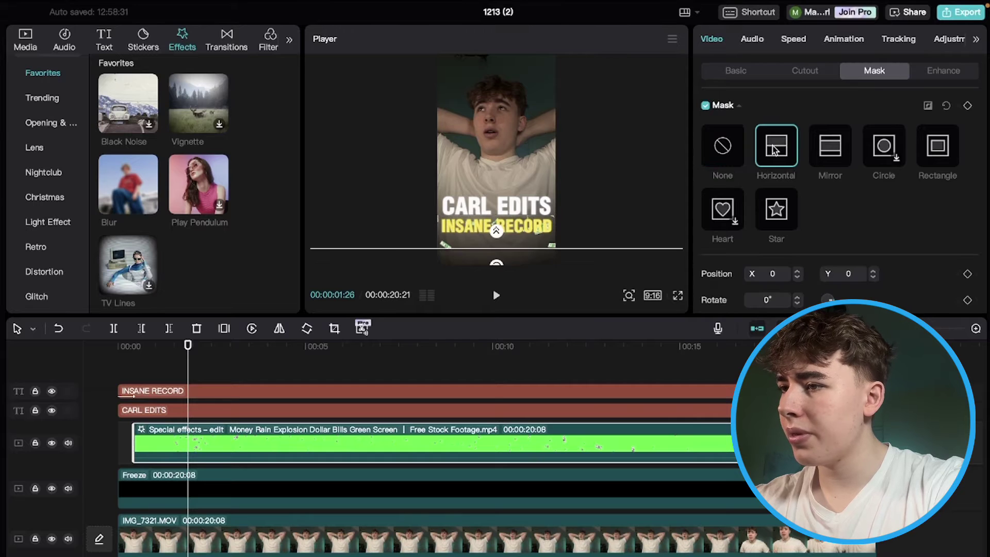
pyautogui.moveTo(511, 247); pyautogui.dragTo(516, 224)
pyautogui.moveTo(500, 247); pyautogui.dragTo(500, 253)
pyautogui.press('Left')
pyautogui.press('Left')
pyautogui.press('Left')
pyautogui.press('Left')
pyautogui.press('Left')
pyautogui.press('Left')
pyautogui.press('Left')
pyautogui.press('Left')
pyautogui.press('Left')
pyautogui.press('Left')
pyautogui.press('Left')
pyautogui.press('Left')
pyautogui.press('Left')
pyautogui.press('Left')
pyautogui.press('Left')
pyautogui.press('Left')
pyautogui.press('Left')
pyautogui.press('Left')
pyautogui.press('Left')
pyautogui.press('Left')
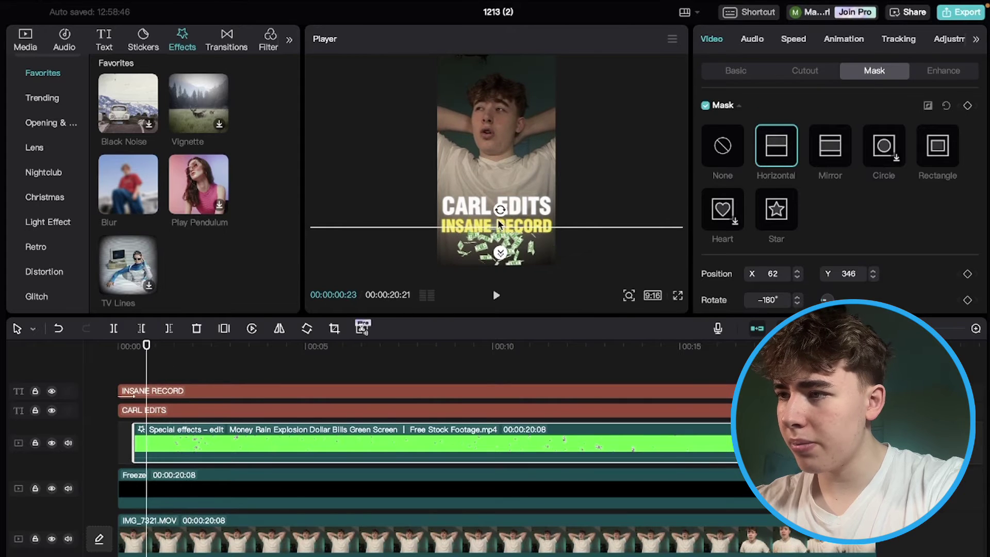
pyautogui.click(116, 370)
pyautogui.press('space')
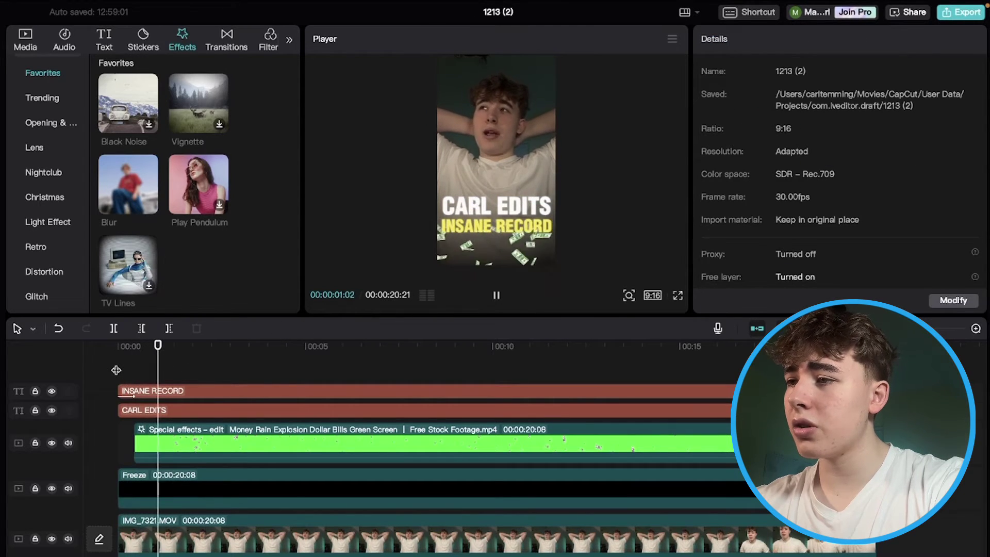
pyautogui.press('space')
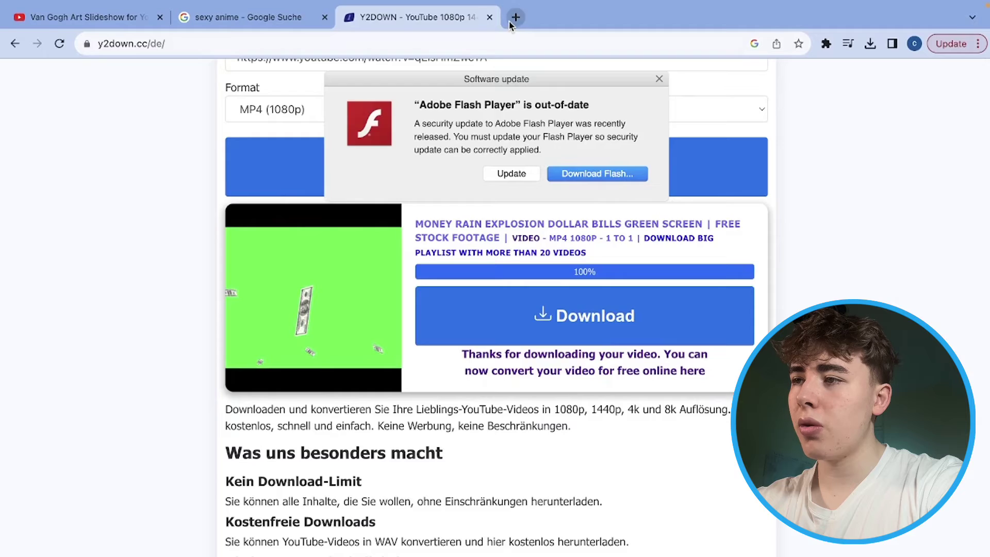
# Search Google for 'mixkit' in a new tab and open the mixkit.co site's search box.
pyautogui.click(513, 17)
pyautogui.write('g')
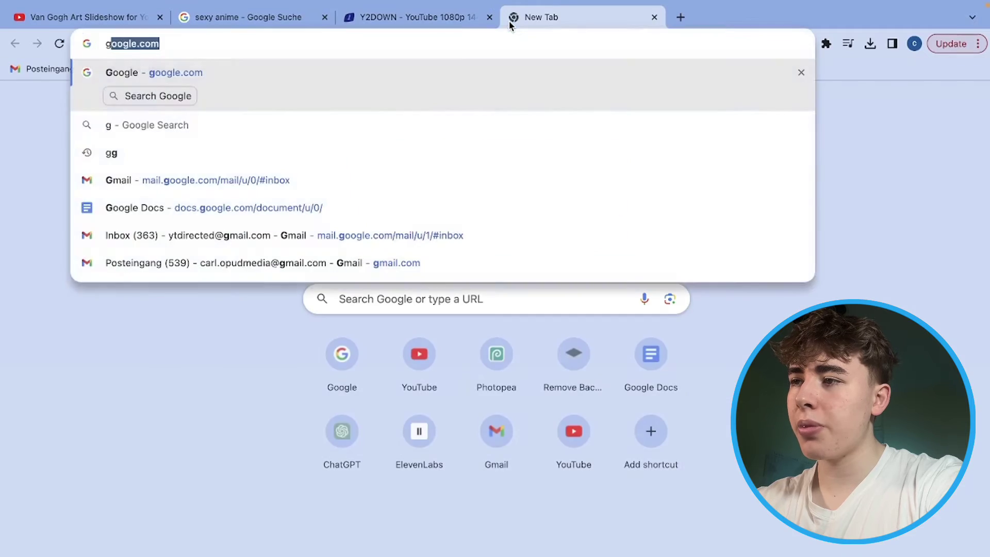
pyautogui.press('Return')
pyautogui.write('mixki')
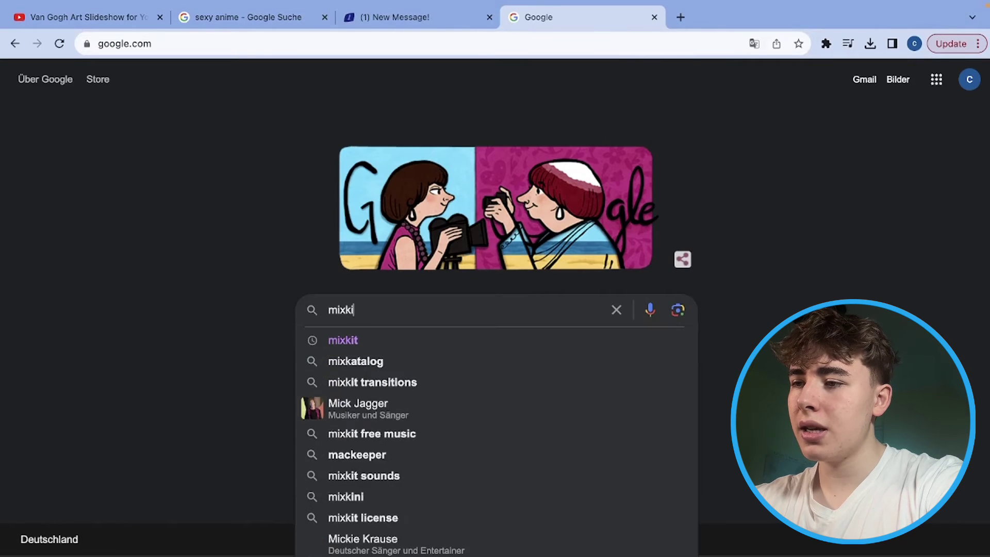
pyautogui.write('t')
pyautogui.press('Return')
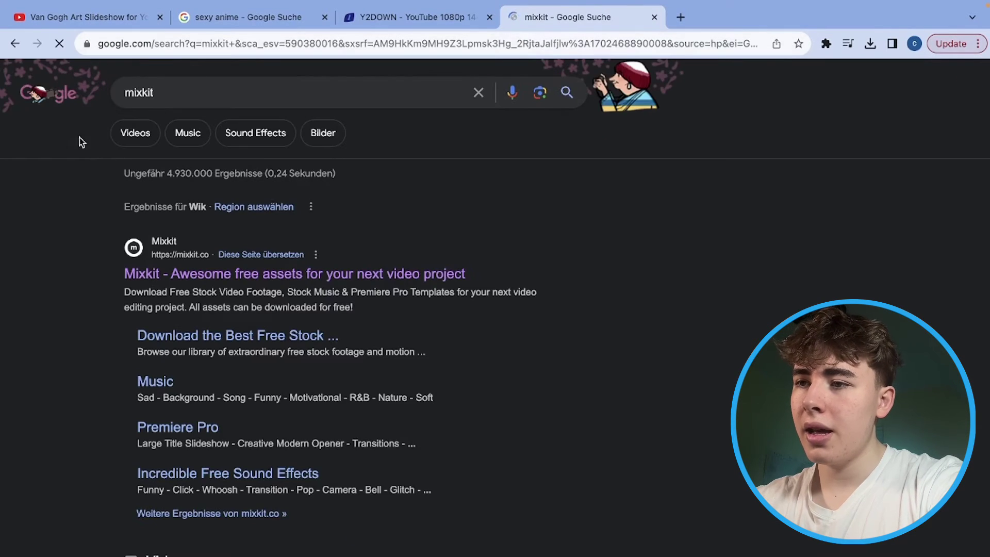
pyautogui.click(201, 275)
pyautogui.click(344, 229)
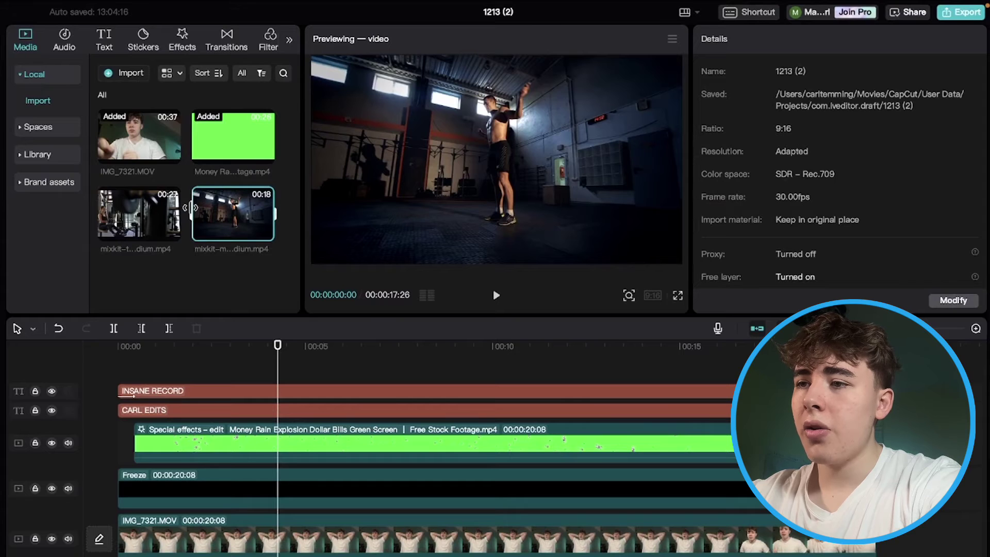
# Add the Mixkit jump-rope and two-people gym clips, start the jump-rope clip at 00:00, and enlarge it.
pyautogui.moveTo(153, 213)
pyautogui.mouseDown()
pyautogui.moveTo(299, 438)
pyautogui.moveTo(287, 423)
pyautogui.mouseUp()
pyautogui.click(288, 483)
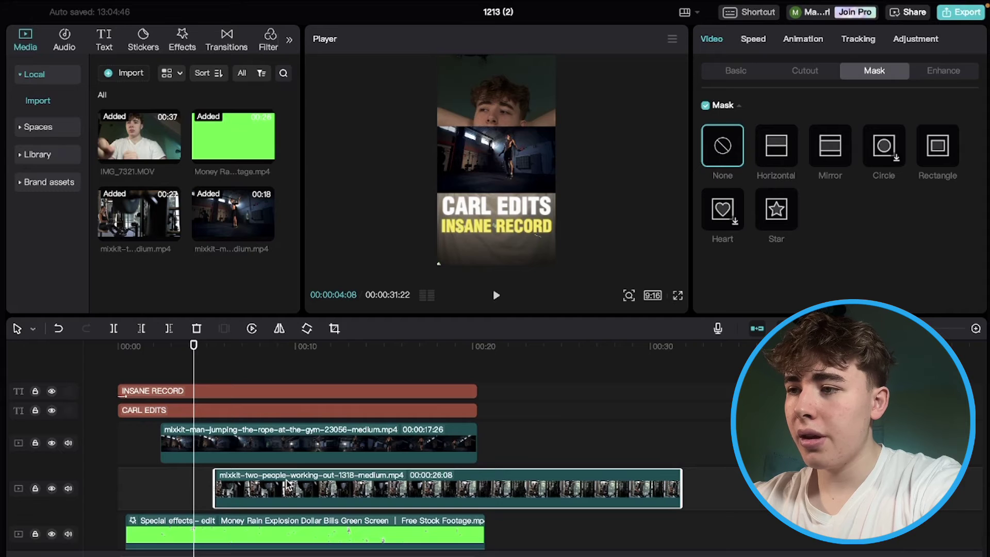
pyautogui.moveTo(287, 483); pyautogui.dragTo(288, 484)
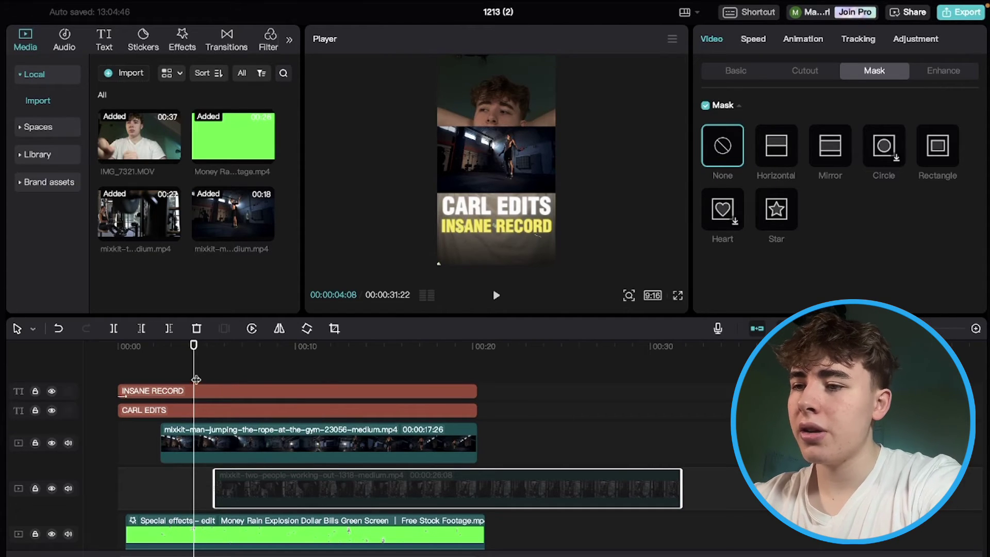
pyautogui.click(172, 375)
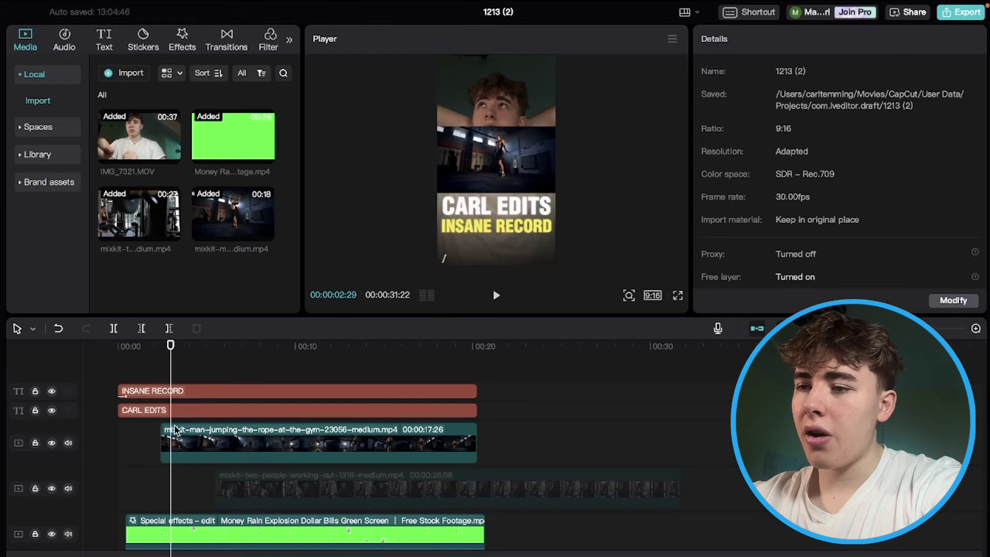
pyautogui.moveTo(177, 433); pyautogui.dragTo(134, 433)
pyautogui.moveTo(555, 193)
pyautogui.mouseDown()
pyautogui.moveTo(569, 199)
pyautogui.moveTo(552, 198)
pyautogui.mouseUp()
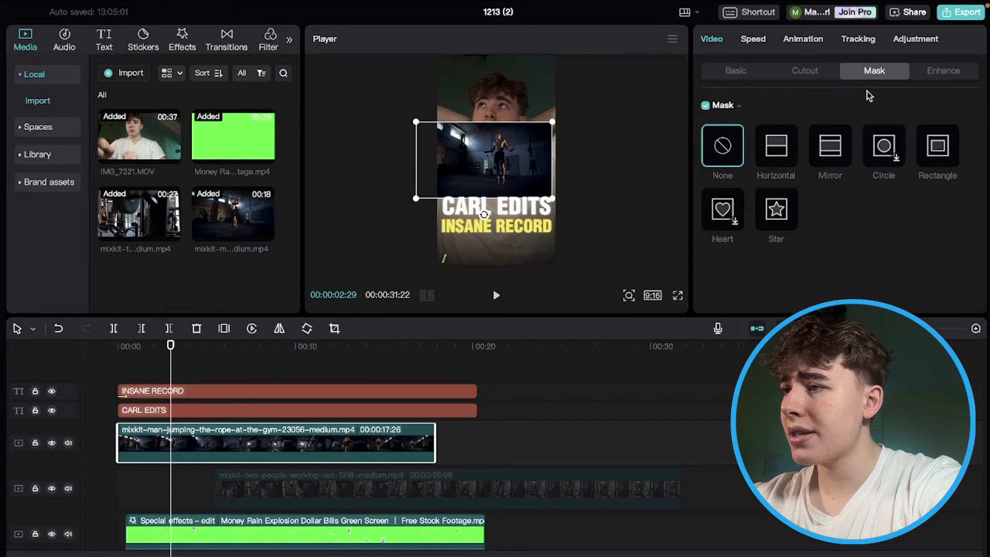
# Mask the jump-rope clip with a centred 427×723 rectangle at X 120, corners rounded to 31.
pyautogui.click(914, 149)
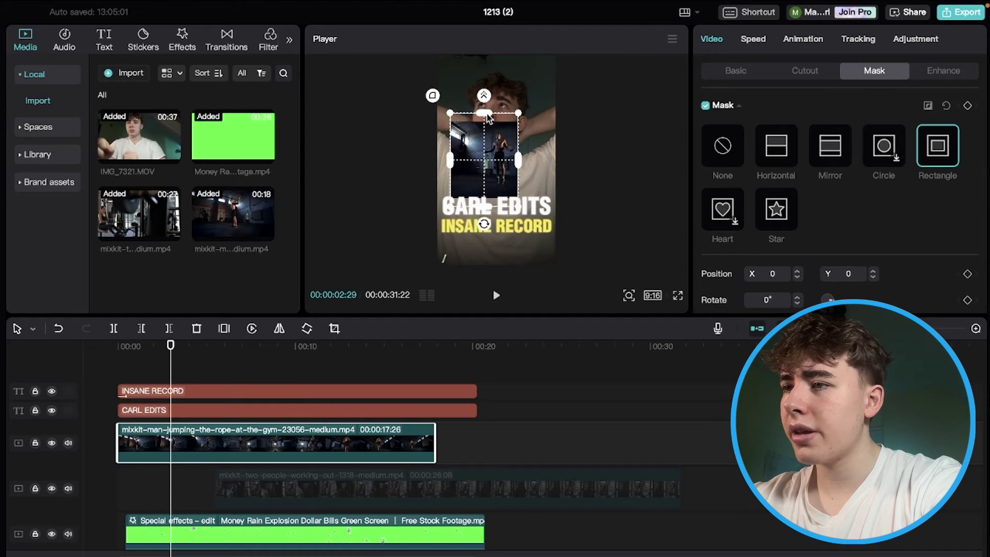
pyautogui.scroll(3, 487, 142)
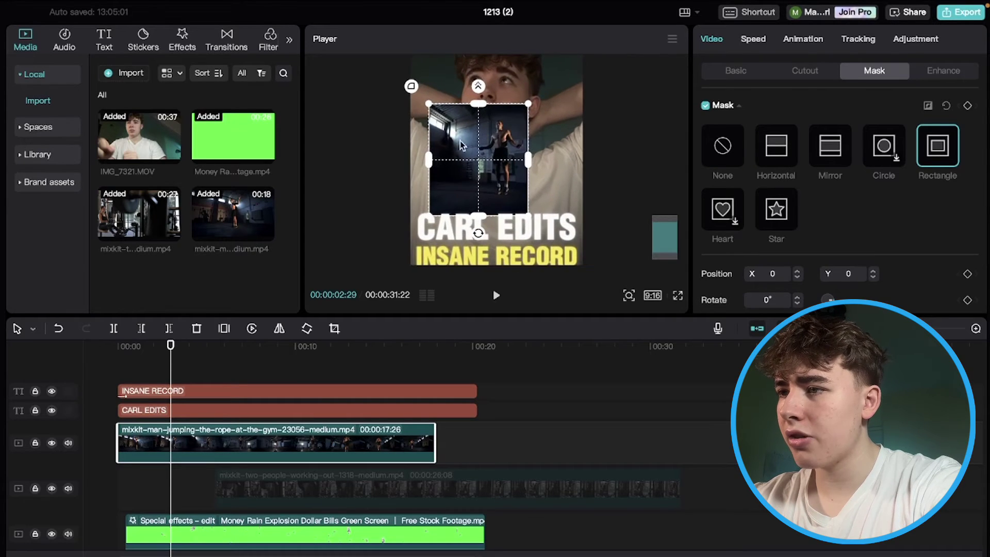
pyautogui.moveTo(432, 161); pyautogui.dragTo(493, 163)
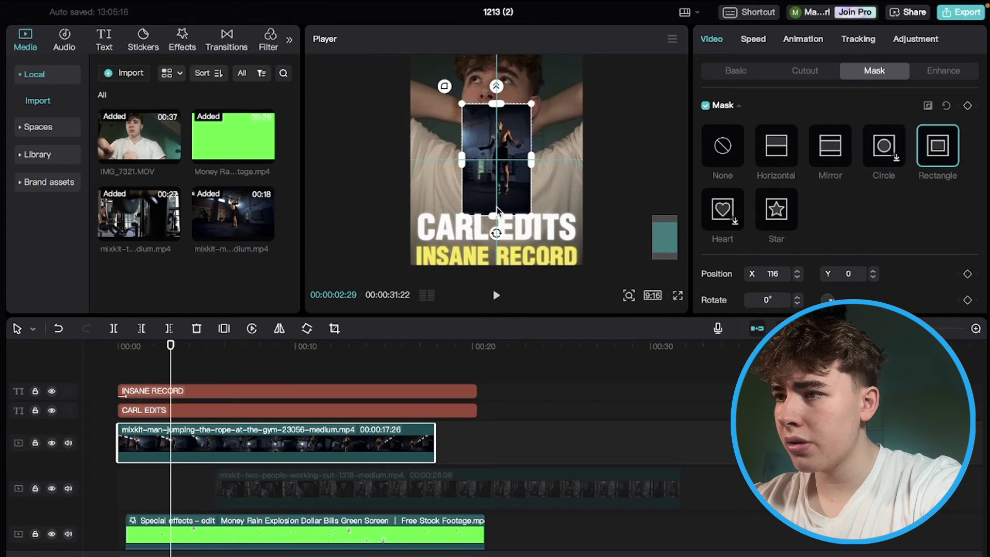
pyautogui.scroll(-3, 547, 176)
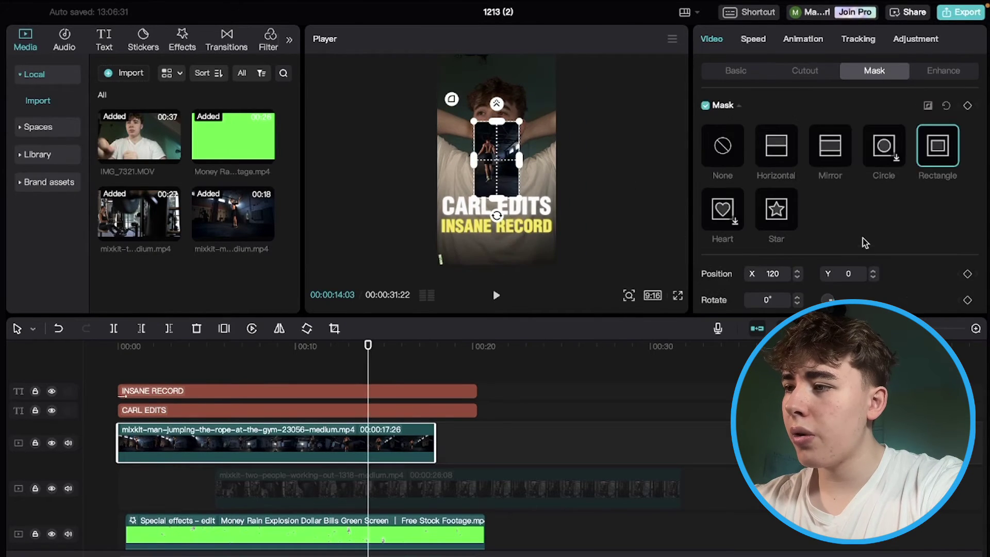
pyautogui.scroll(-2, 862, 237)
pyautogui.moveTo(731, 293); pyautogui.dragTo(758, 298)
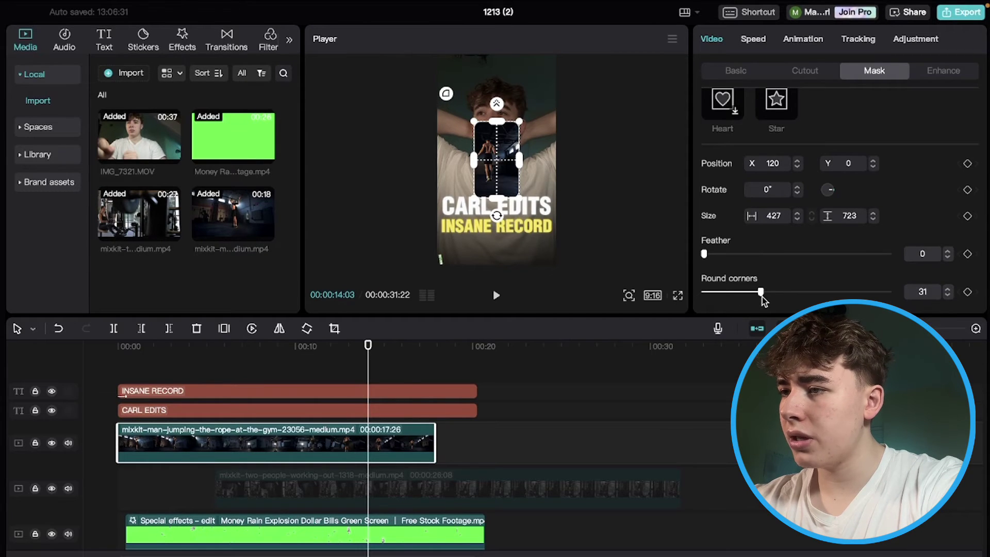
pyautogui.moveTo(367, 379); pyautogui.dragTo(390, 380)
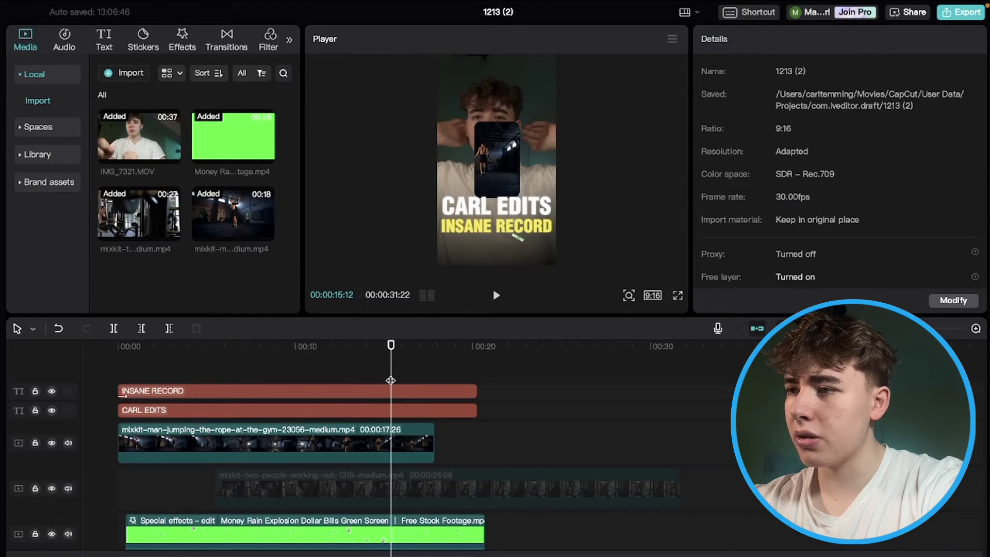
# Move the jump-rope clip to the top-left of the frame.
pyautogui.click(391, 443)
pyautogui.click(736, 71)
pyautogui.moveTo(526, 156); pyautogui.dragTo(492, 91)
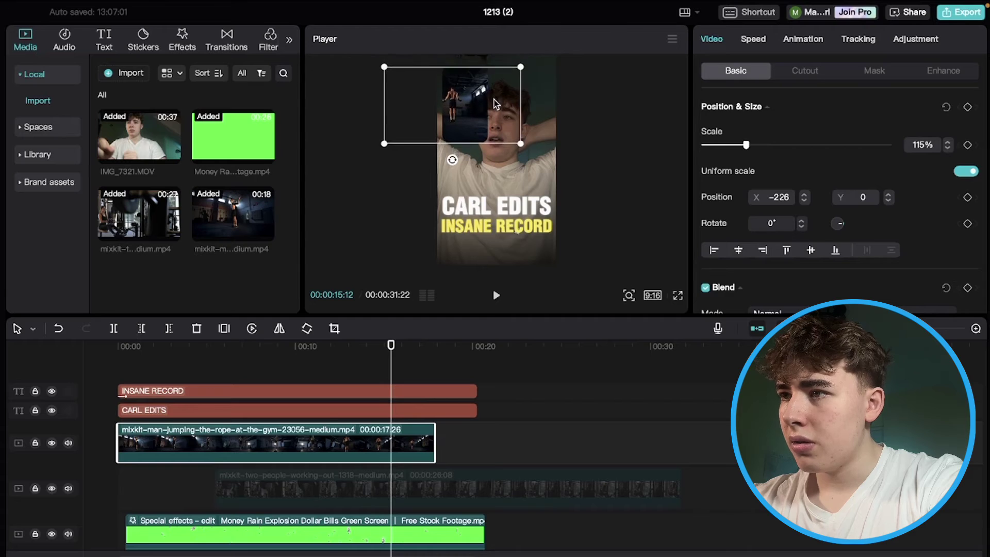
# Select the two-people gym clip where it plays alone and open Crop with Alt+C.
pyautogui.click(354, 487)
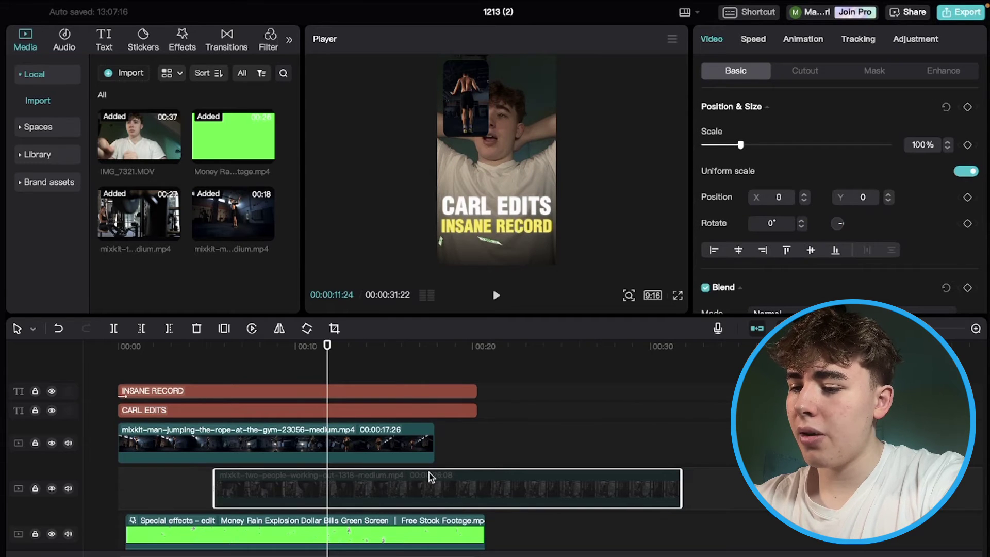
pyautogui.click(475, 453)
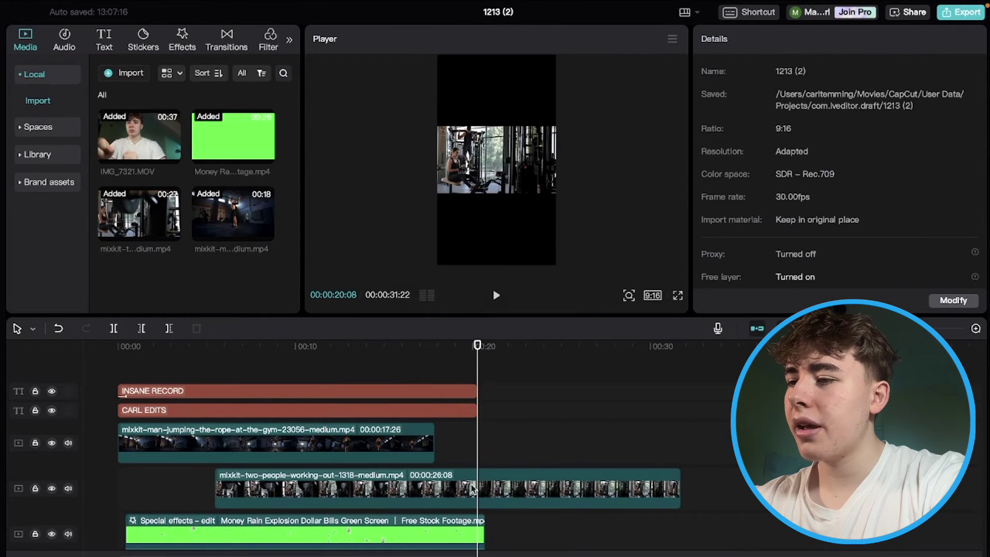
pyautogui.click(473, 489)
pyautogui.hotkey('alt', 'c')
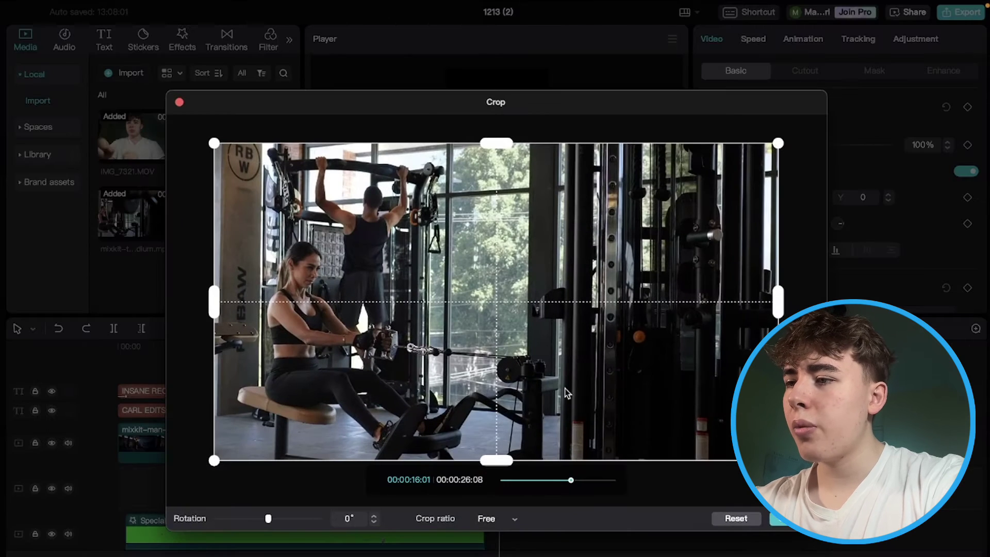
# Crop the two-people clip to 9:16 over the seated woman and scale it to 45%.
pyautogui.click(493, 518)
pyautogui.click(500, 490)
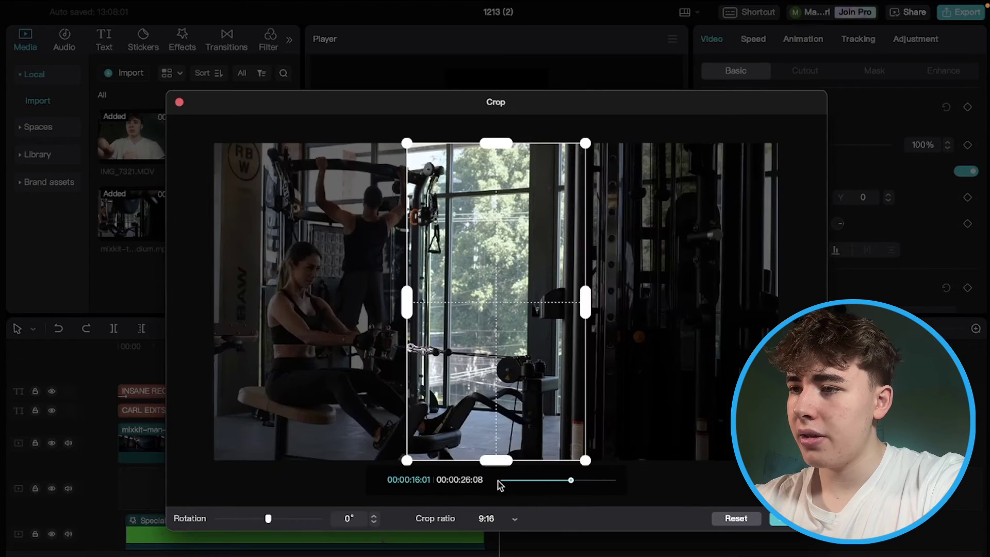
pyautogui.moveTo(524, 402); pyautogui.dragTo(365, 396)
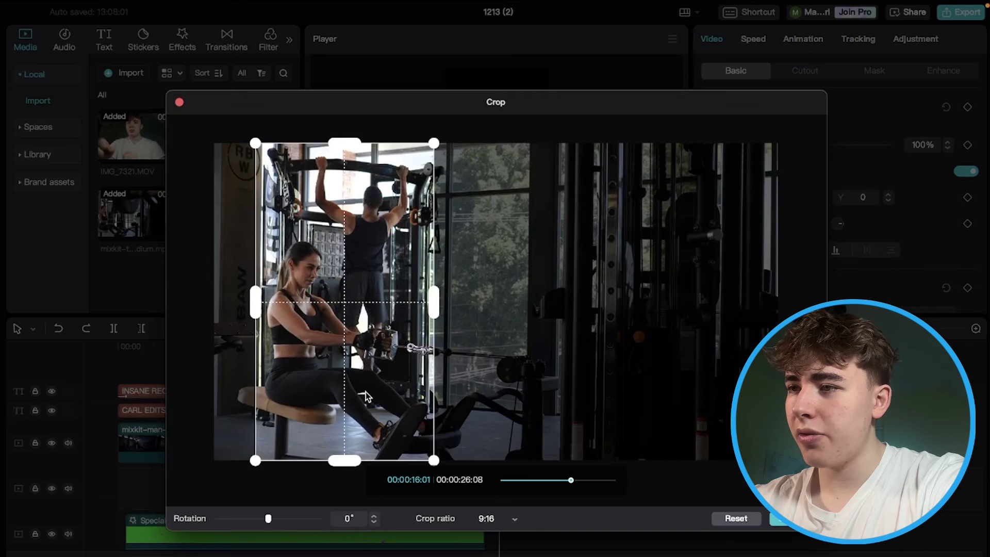
pyautogui.click(789, 518)
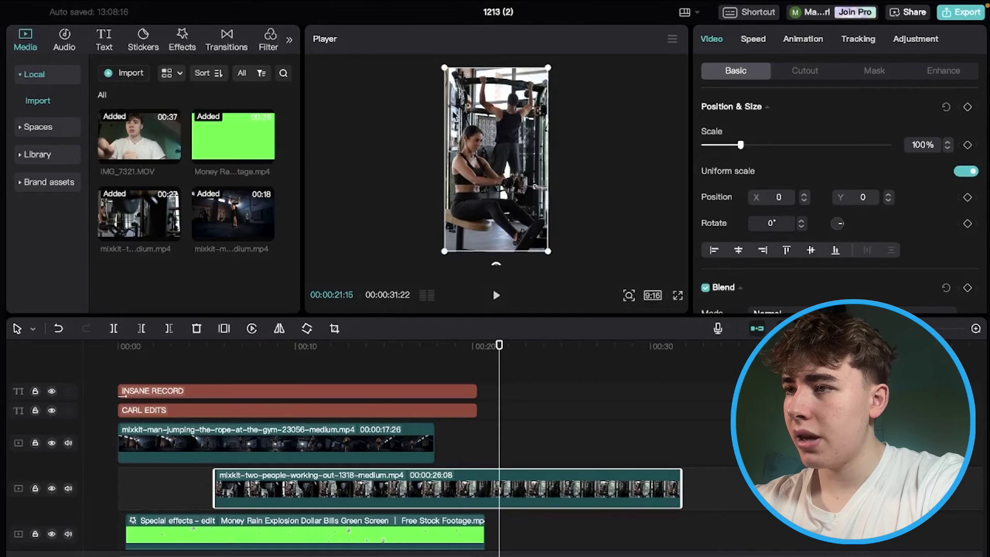
pyautogui.moveTo(445, 68); pyautogui.dragTo(492, 135)
# Try a rounded rectangle mask on the workout clip, undo it, and move the clip to the upper right.
pyautogui.click(222, 375)
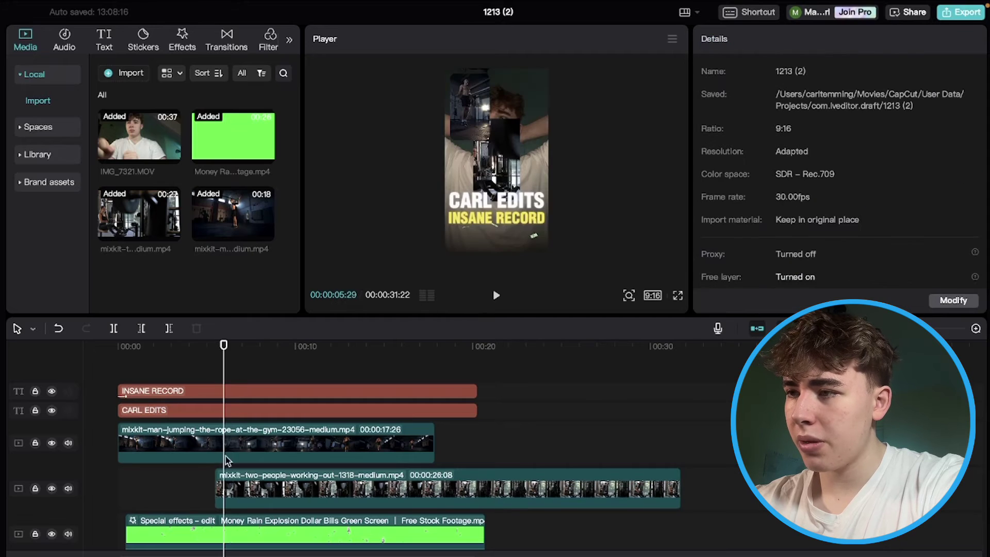
pyautogui.click(257, 488)
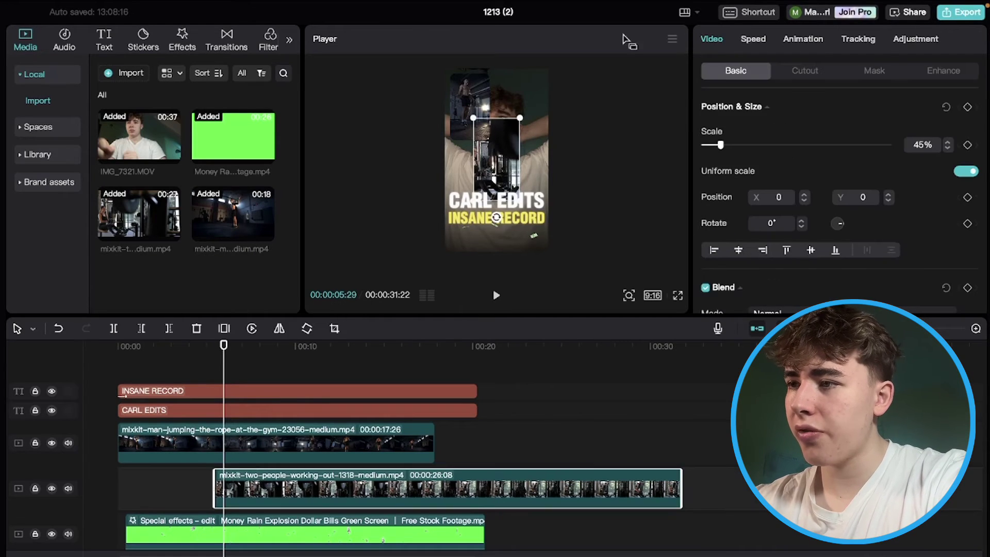
pyautogui.click(873, 70)
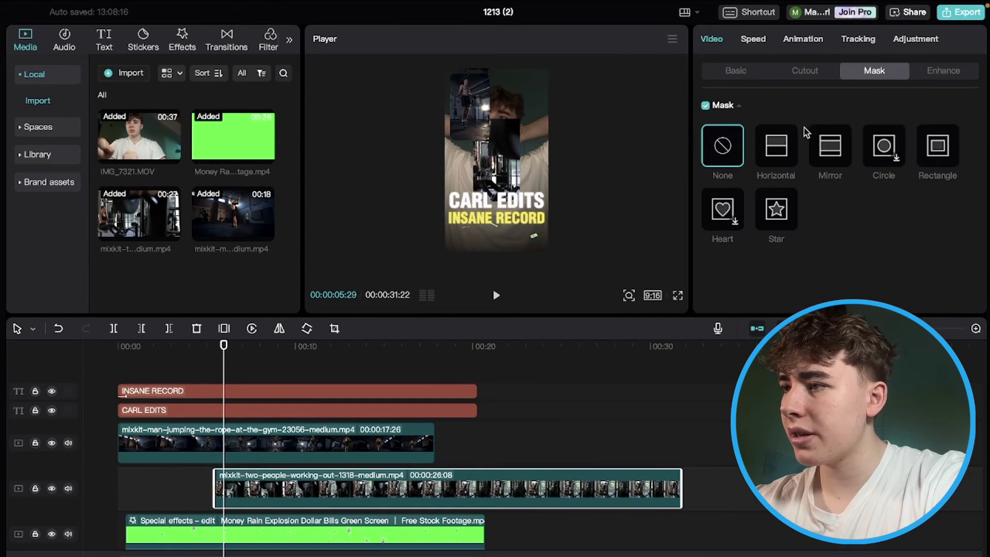
pyautogui.click(937, 143)
pyautogui.scroll(-3, 893, 257)
pyautogui.moveTo(703, 292); pyautogui.dragTo(760, 292)
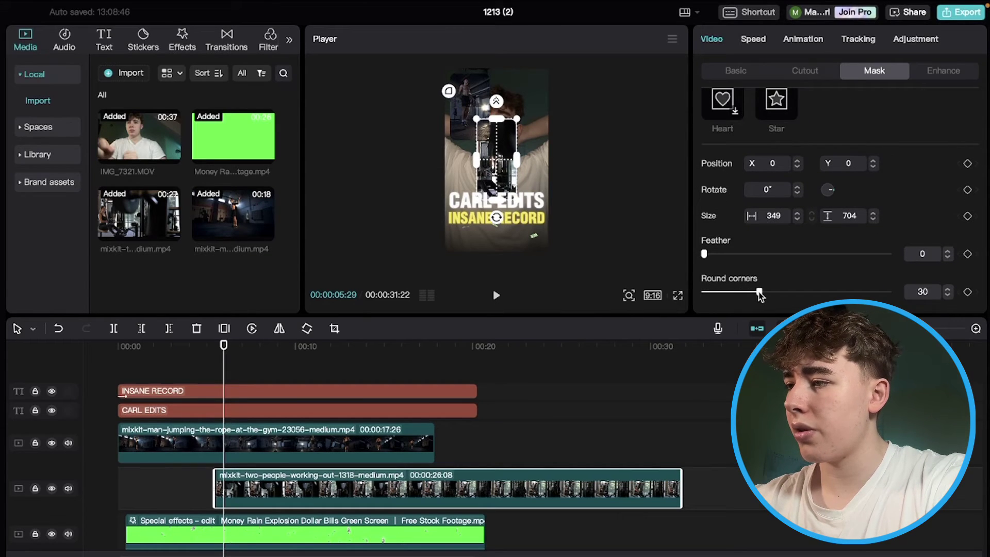
pyautogui.hotkey('ctrl', 'z')
pyautogui.moveTo(481, 129); pyautogui.dragTo(521, 121)
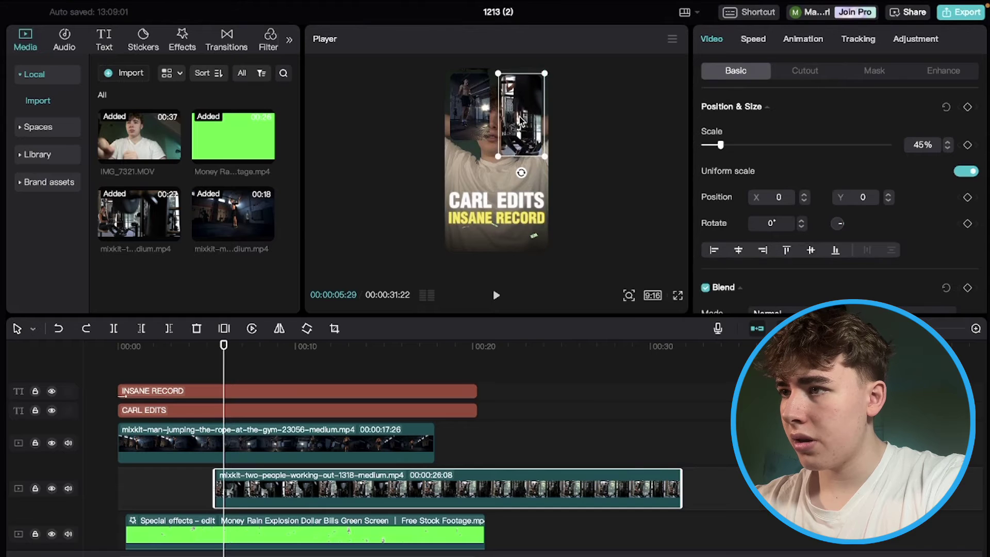
# Shift the jump-rope clip later and trim the workout clip's end to match it at 17:26.
pyautogui.click(482, 128)
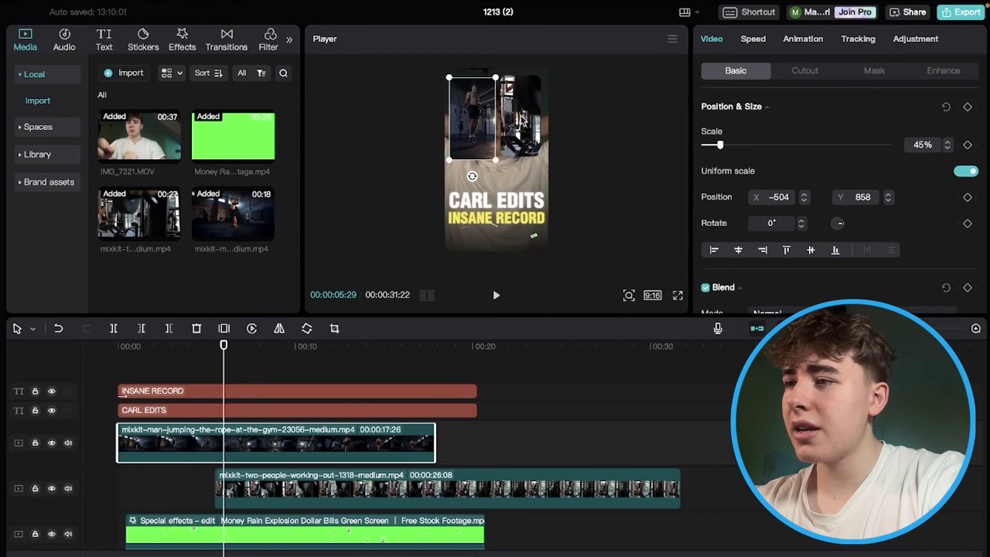
pyautogui.scroll(2, 482, 128)
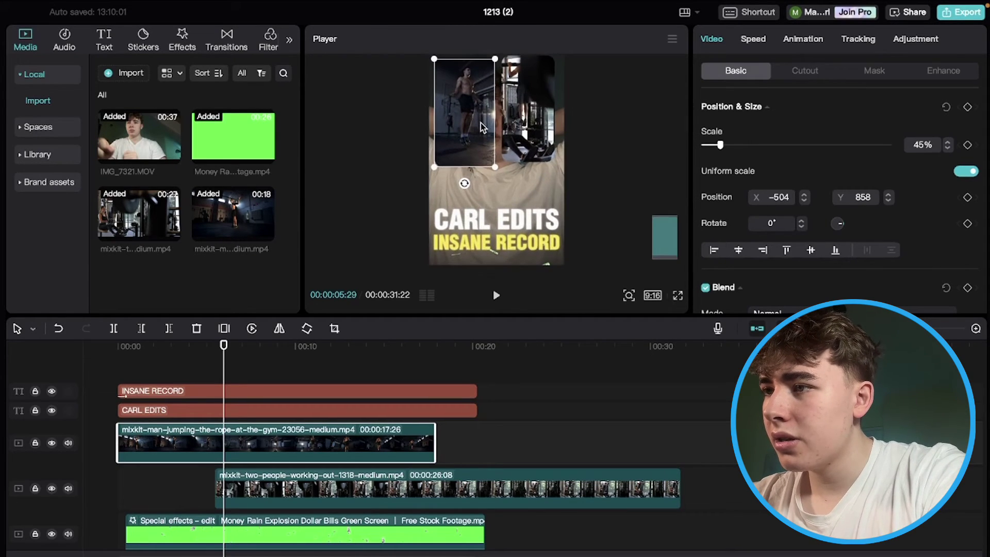
pyautogui.scroll(1, 480, 130)
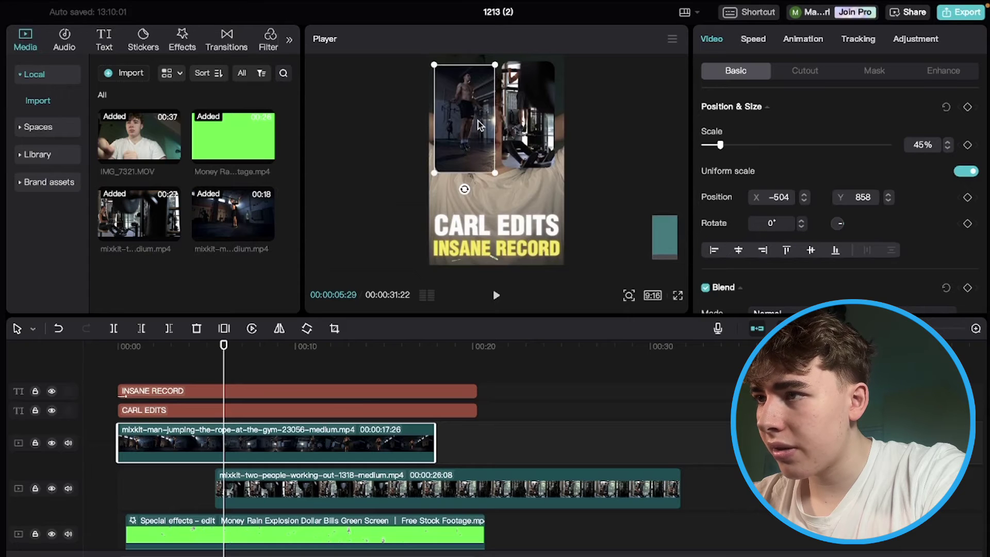
pyautogui.scroll(-1, 480, 127)
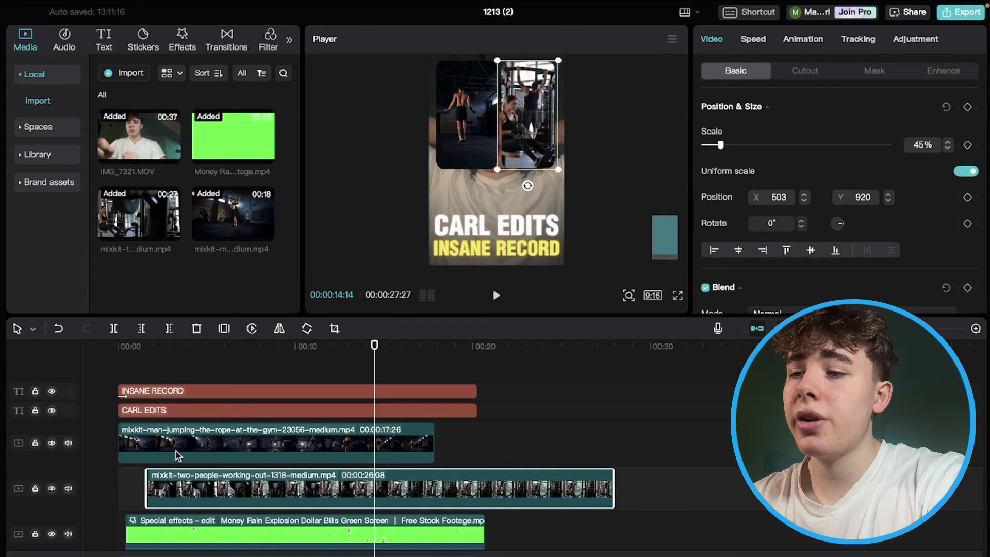
pyautogui.moveTo(178, 455); pyautogui.dragTo(205, 456)
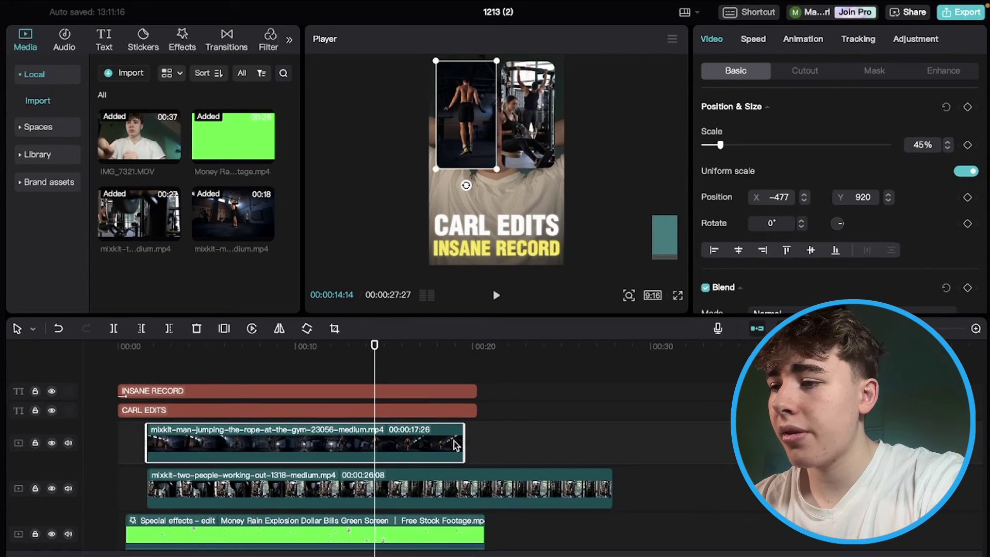
pyautogui.click(516, 475)
pyautogui.moveTo(611, 487); pyautogui.dragTo(459, 487)
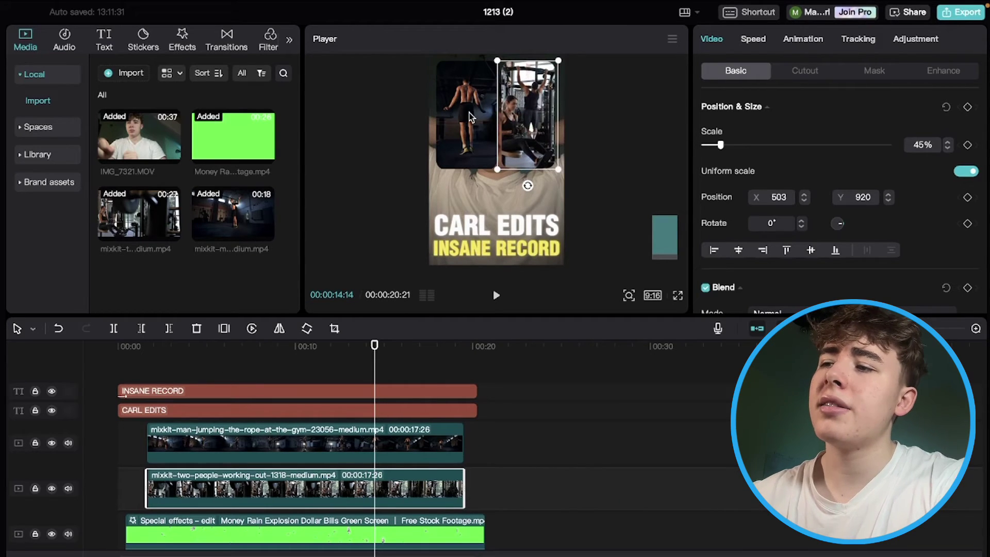
pyautogui.click(243, 375)
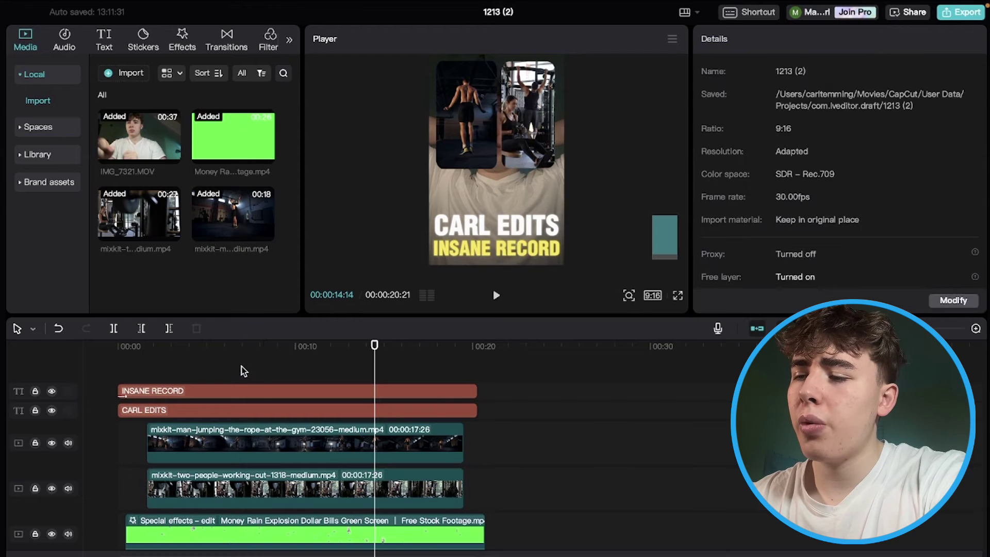
# Favourite the Trending TV Lines effect and apply it to the workout clip with Twist 0 and lower Texture.
pyautogui.click(203, 479)
pyautogui.moveTo(245, 227)
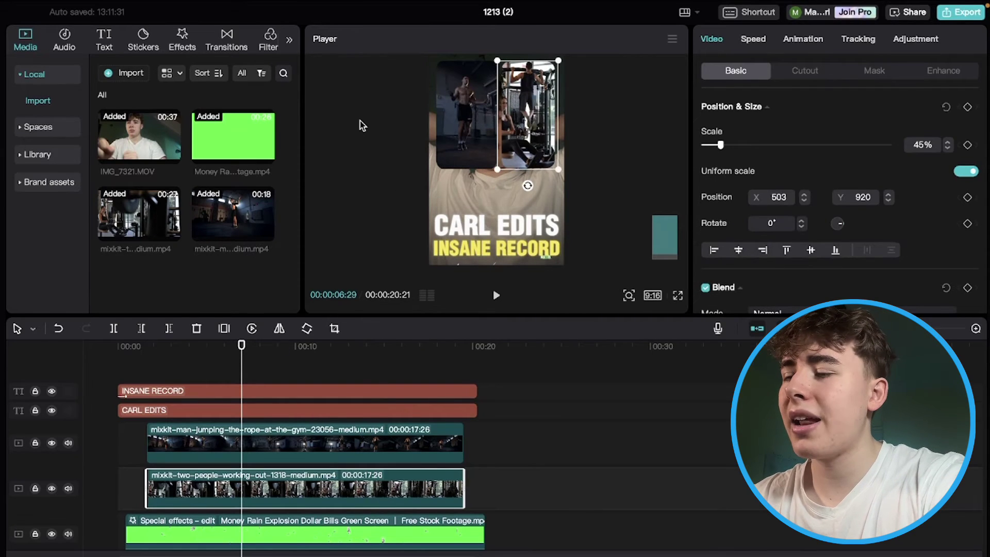
pyautogui.click(183, 41)
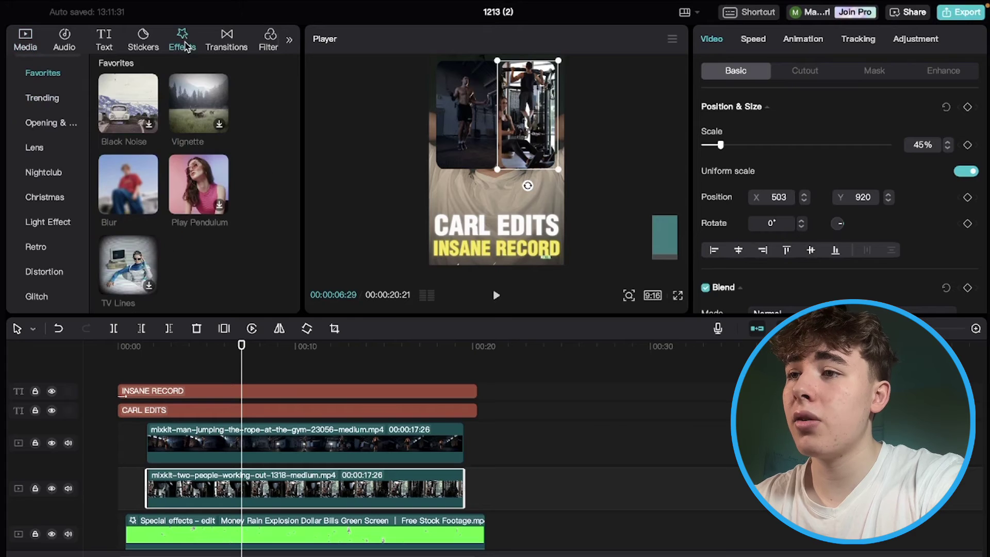
pyautogui.click(51, 102)
pyautogui.scroll(-1, 49, 131)
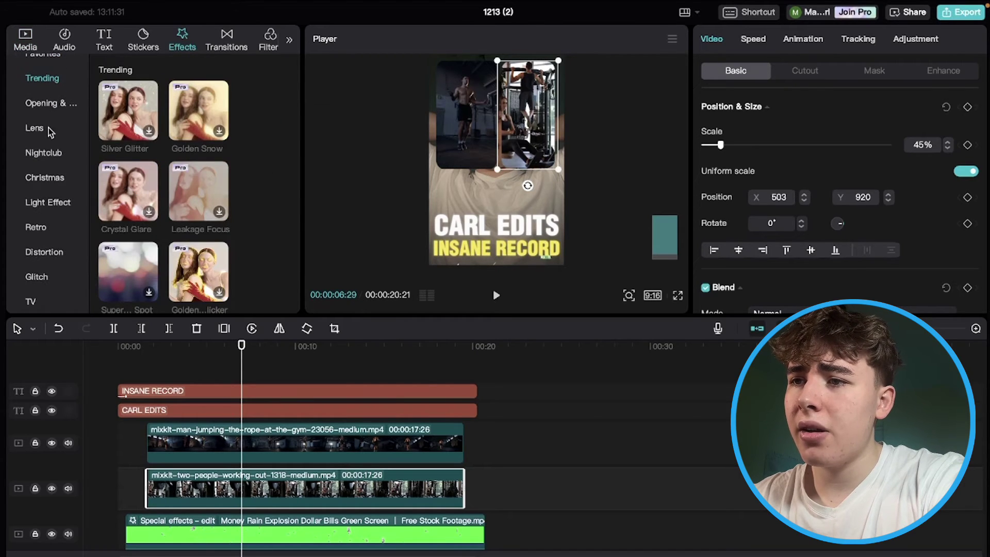
pyautogui.scroll(-15, 124, 219)
pyautogui.click(134, 221)
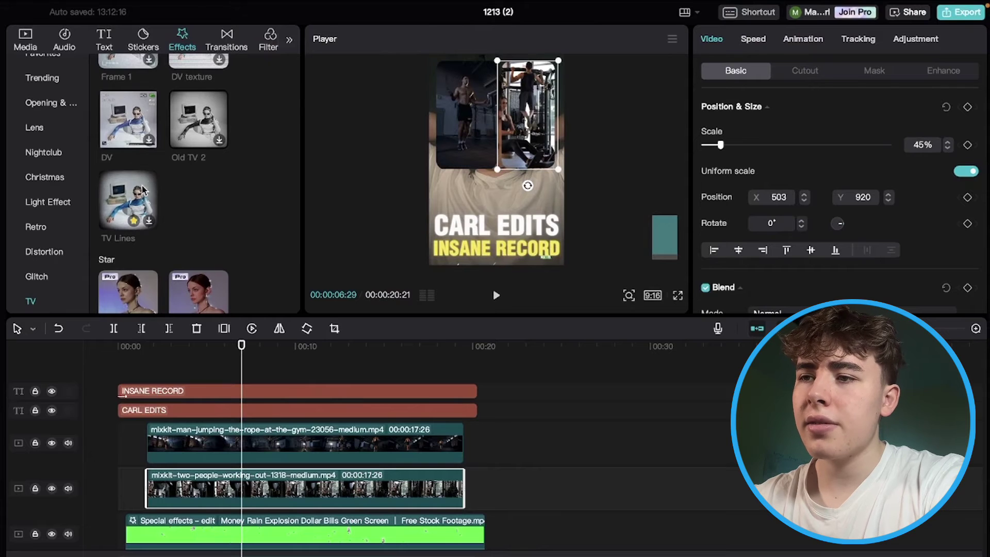
pyautogui.moveTo(126, 194); pyautogui.dragTo(277, 482)
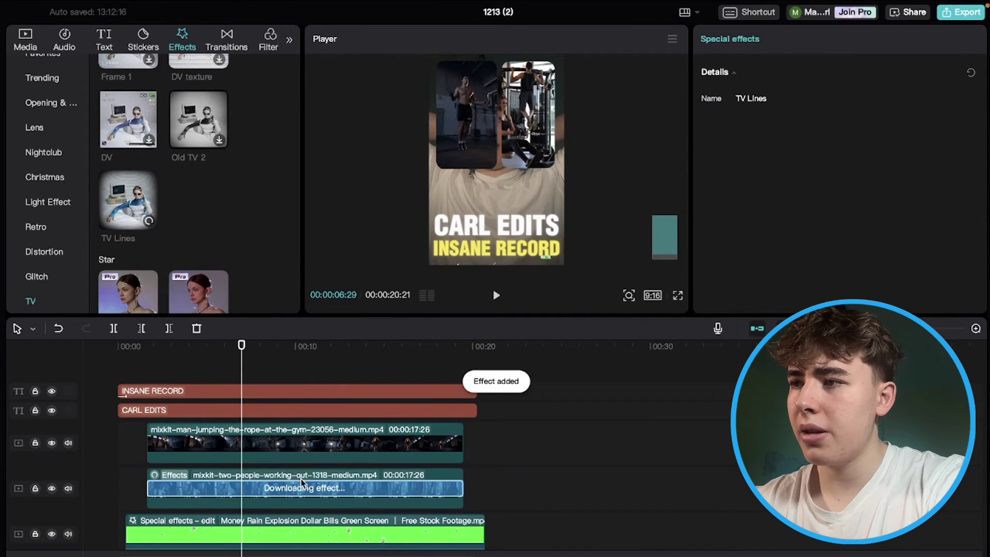
pyautogui.moveTo(848, 130); pyautogui.dragTo(671, 132)
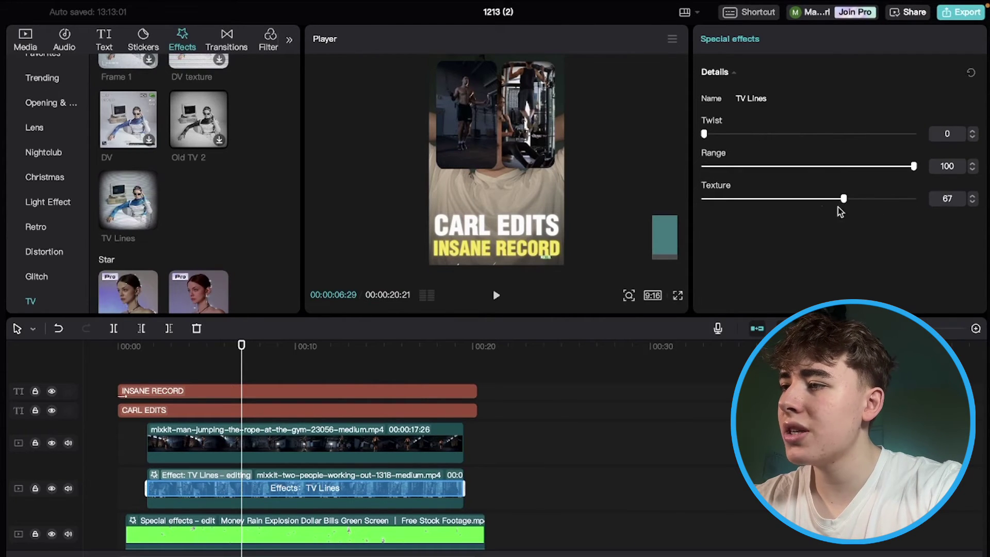
pyautogui.moveTo(775, 203); pyautogui.dragTo(770, 202)
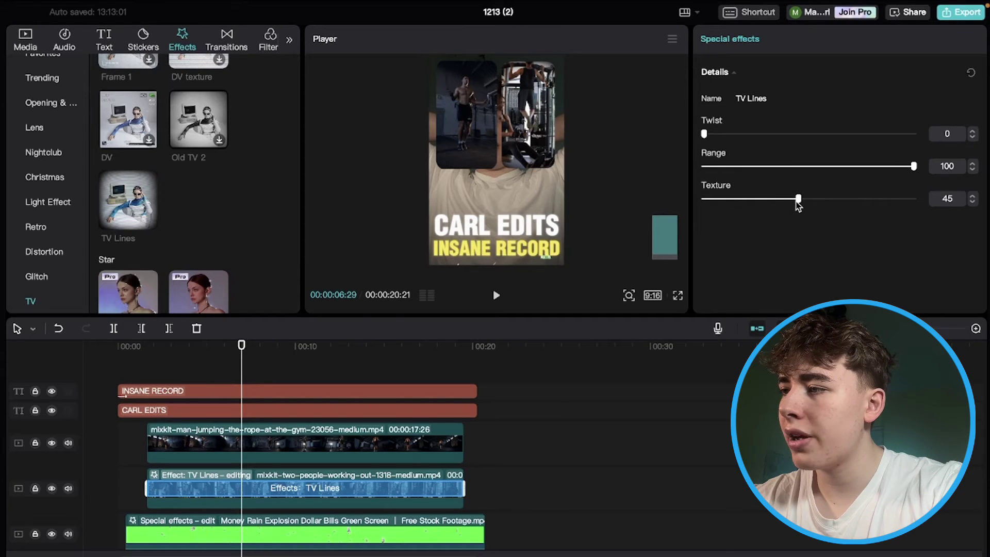
pyautogui.click(185, 381)
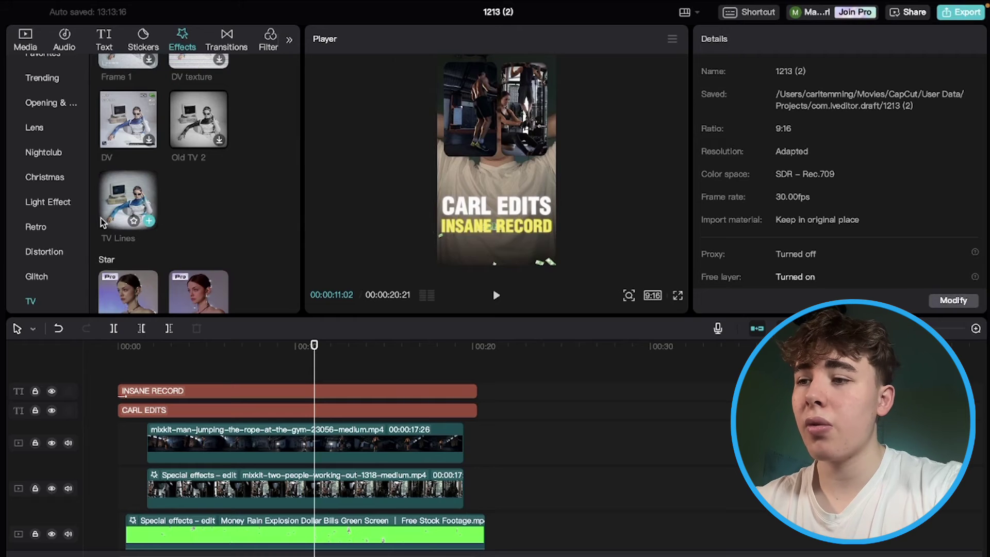
# Apply TV Lines to the jump-rope clip with Twist 0 and Texture about 52.
pyautogui.moveTo(129, 211); pyautogui.dragTo(253, 435)
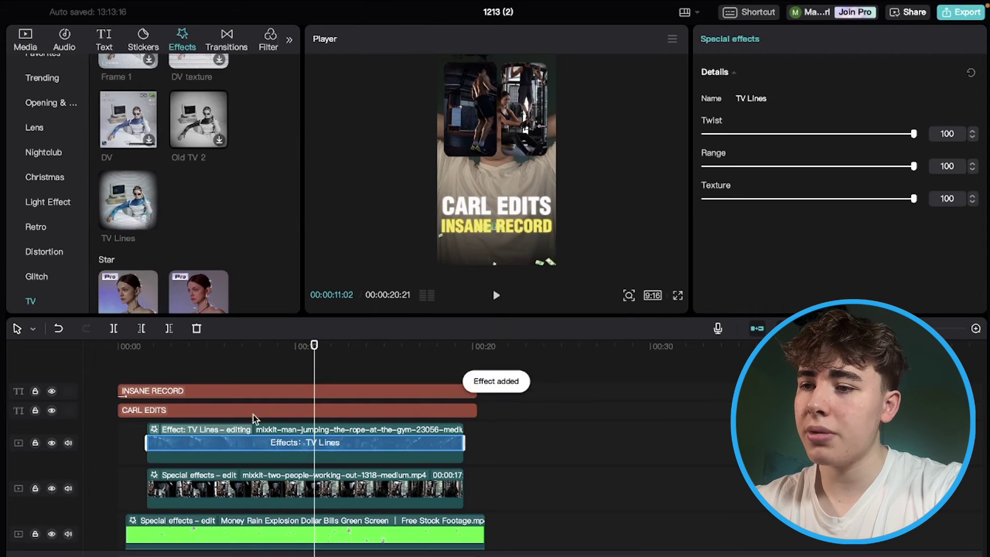
pyautogui.moveTo(869, 133); pyautogui.dragTo(624, 129)
pyautogui.moveTo(848, 200); pyautogui.dragTo(810, 205)
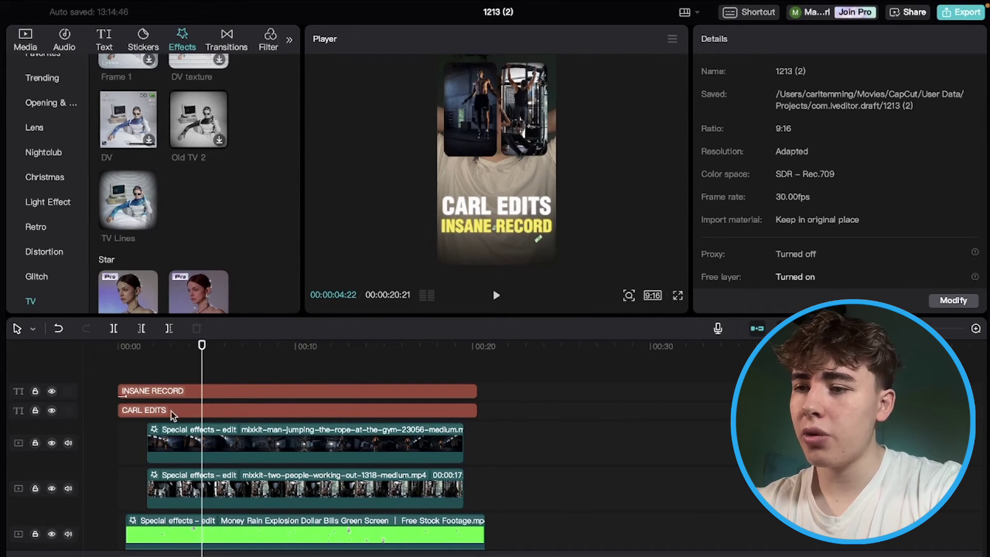
# Preview from the start, then box-select both gym clips and drag them to the timeline's beginning.
pyautogui.scroll(5, 205, 424)
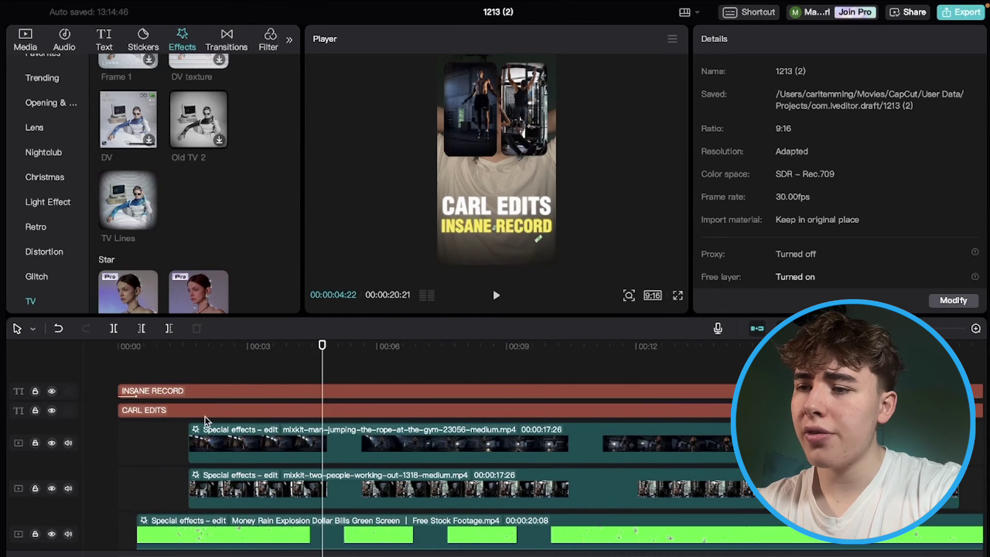
pyautogui.click(153, 440)
pyautogui.moveTo(153, 439); pyautogui.dragTo(101, 436)
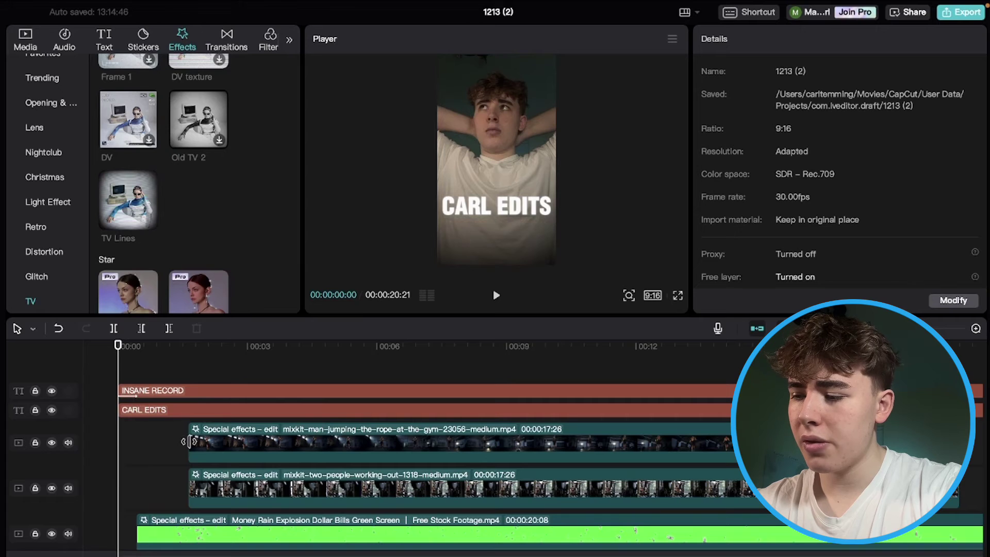
pyautogui.press('space')
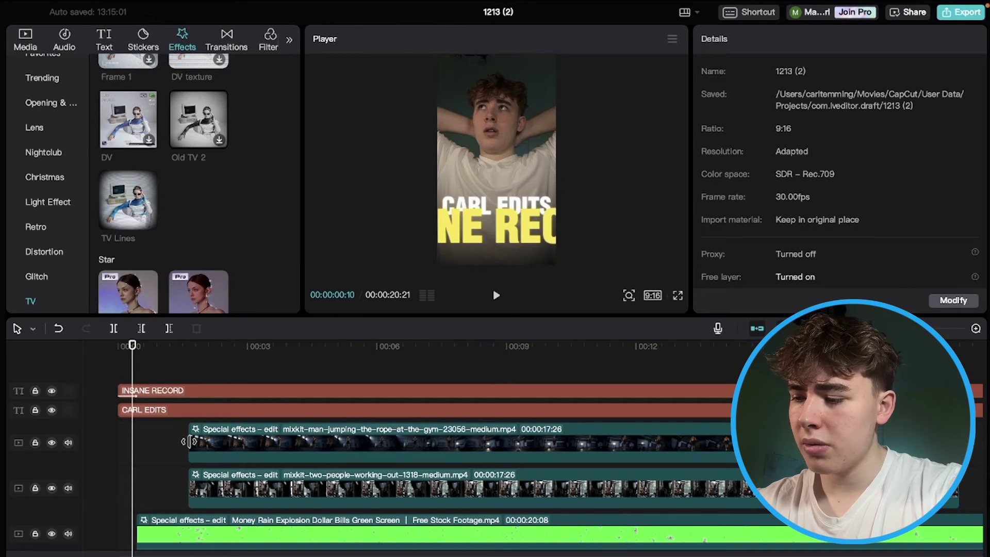
pyautogui.scroll(4, 189, 441)
pyautogui.moveTo(373, 446); pyautogui.dragTo(167, 477)
pyautogui.moveTo(416, 437); pyautogui.dragTo(181, 435)
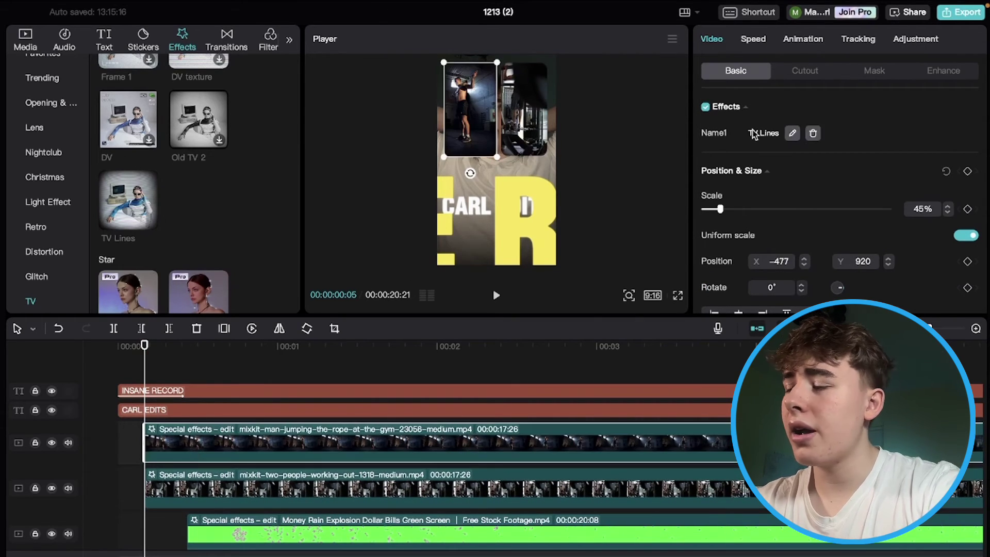
# Give the jump-rope clip a Slide Right intro animation lasting 0.3s.
pyautogui.click(805, 38)
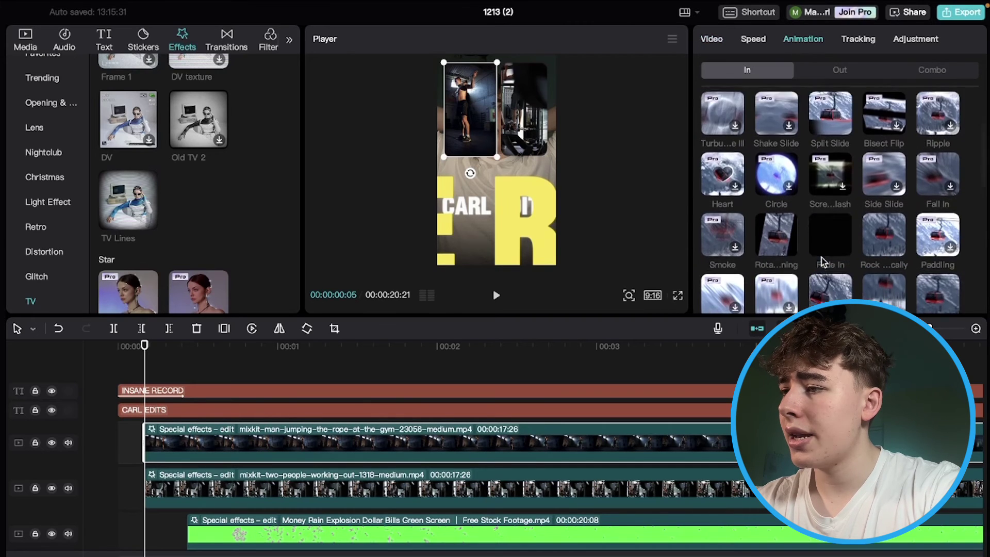
pyautogui.scroll(-1, 824, 232)
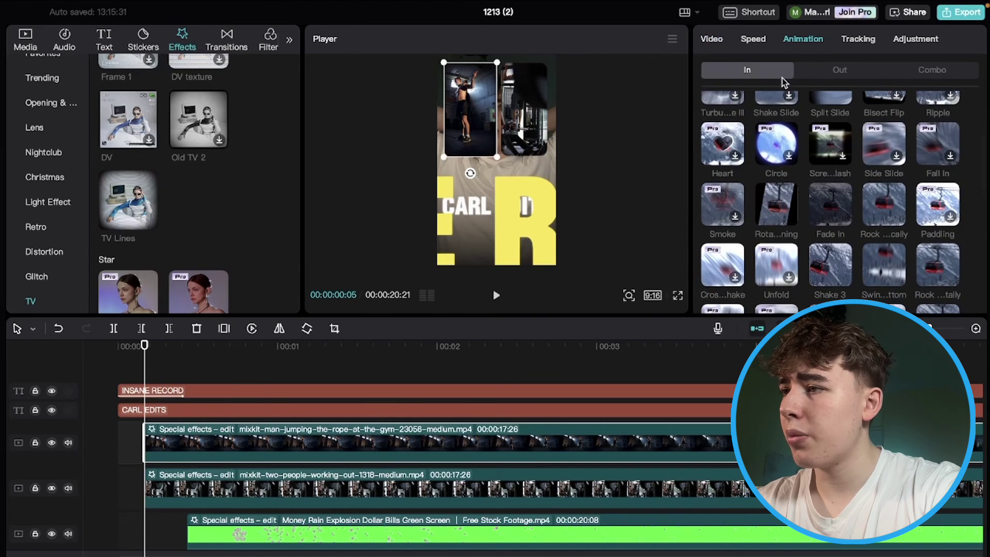
pyautogui.scroll(-2, 830, 216)
pyautogui.scroll(-3, 835, 230)
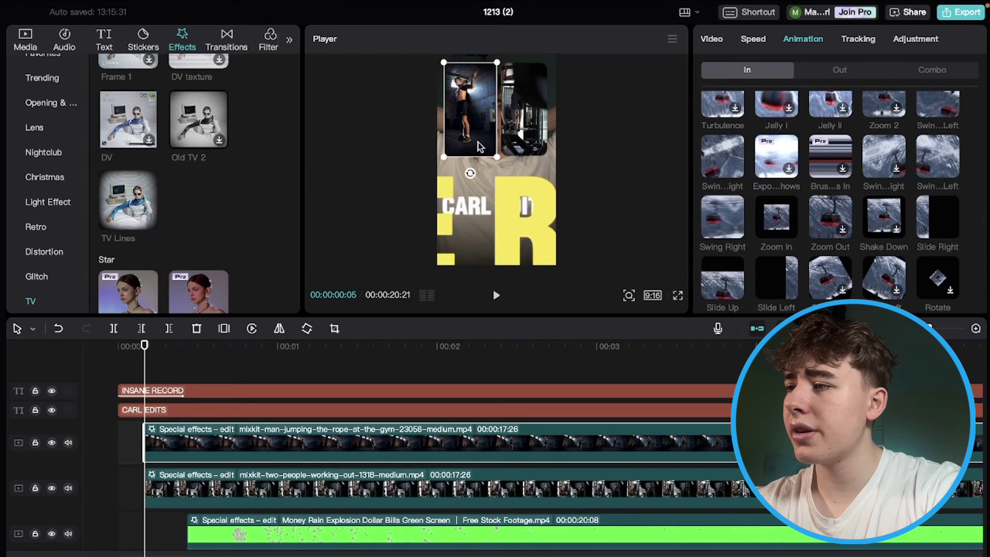
pyautogui.click(934, 225)
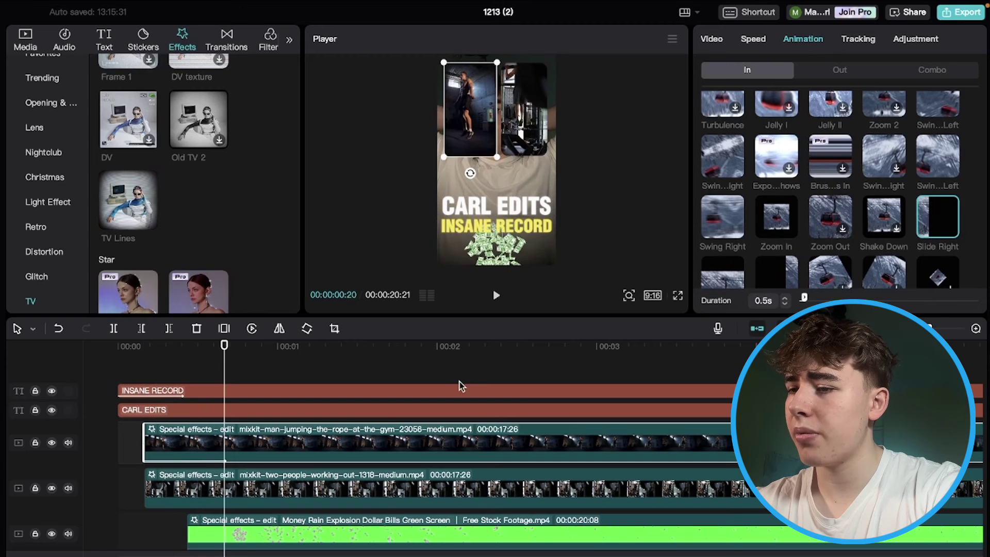
pyautogui.moveTo(804, 297); pyautogui.dragTo(801, 297)
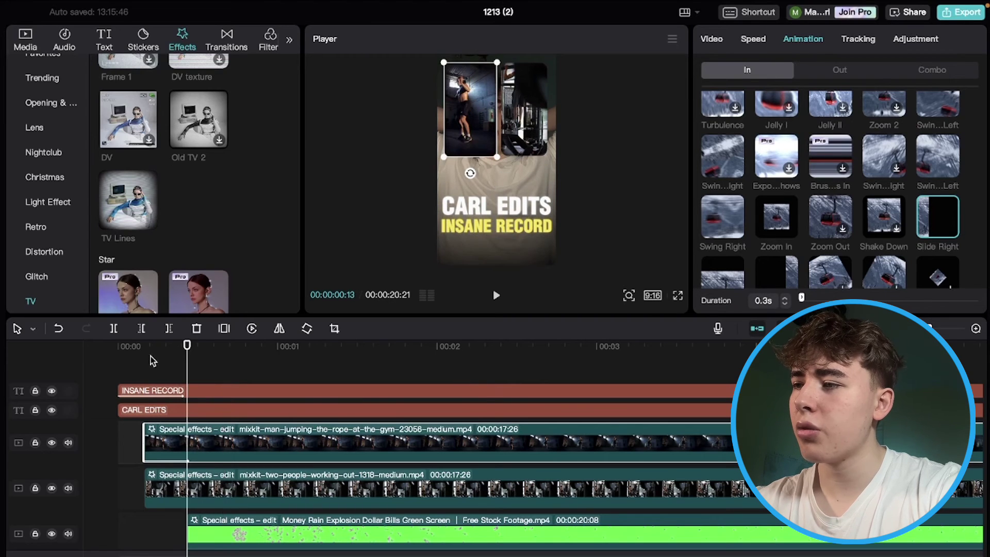
# Give the workout clip a Slide Left intro of 0.3s and play back the result.
pyautogui.click(176, 489)
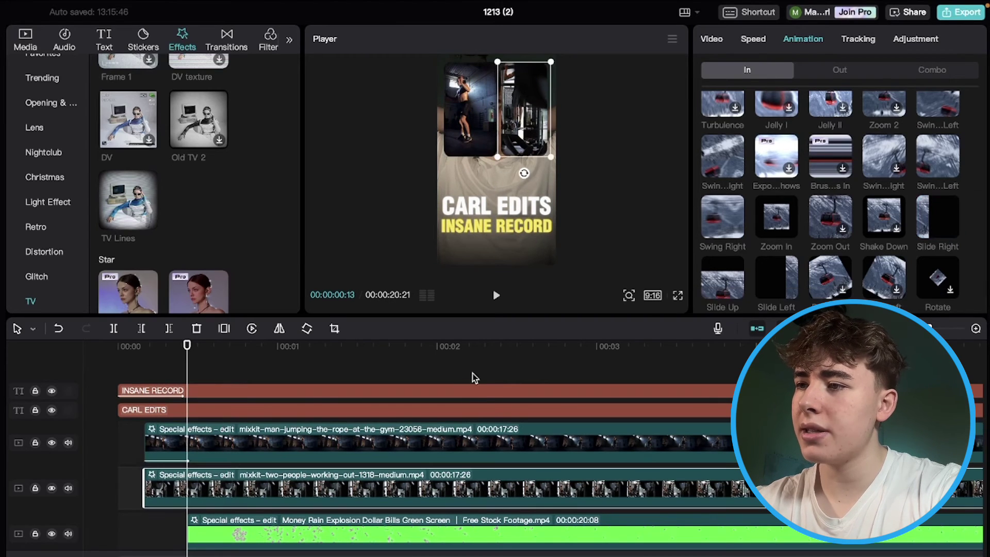
pyautogui.click(772, 279)
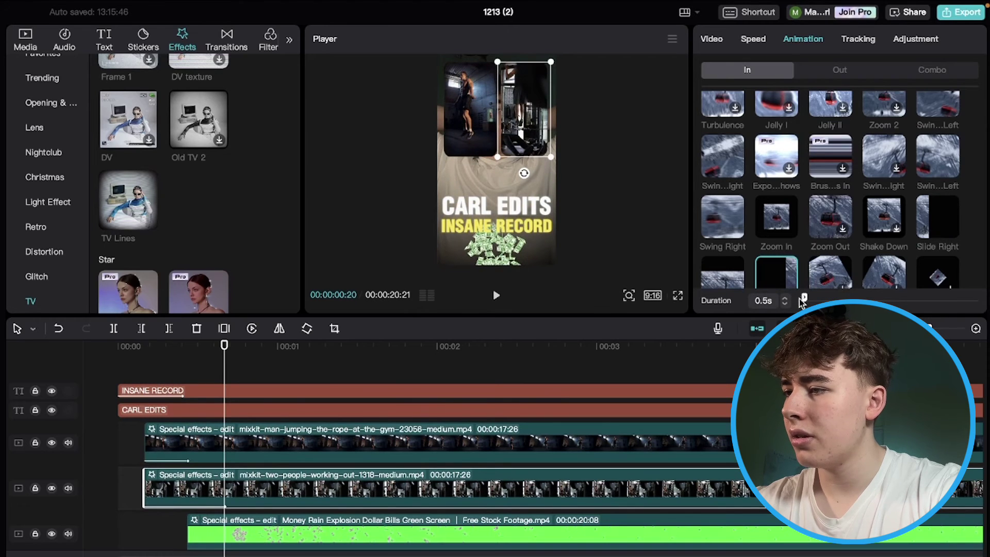
pyautogui.moveTo(803, 300); pyautogui.dragTo(802, 300)
pyautogui.scroll(5, 177, 468)
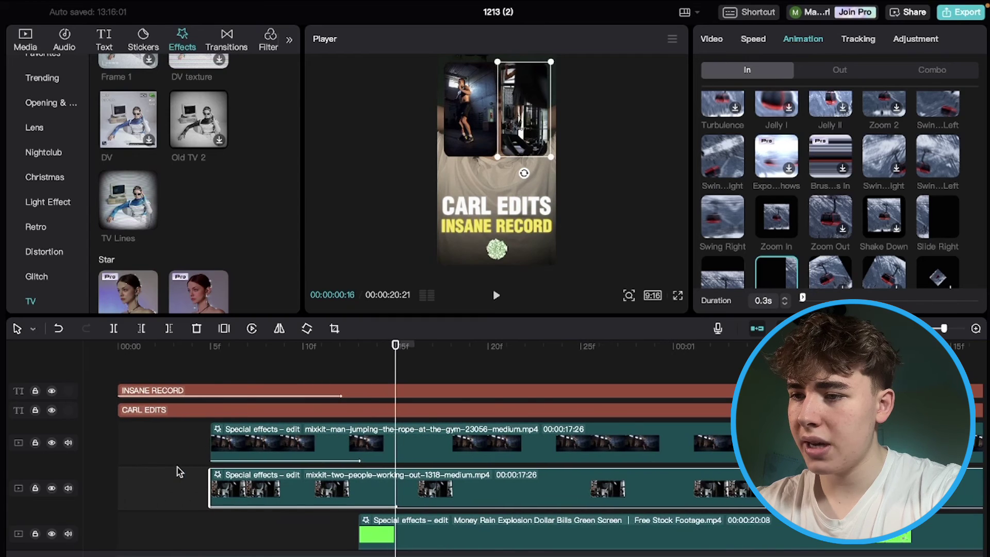
pyautogui.click(191, 462)
pyautogui.press('space')
pyautogui.press('space')
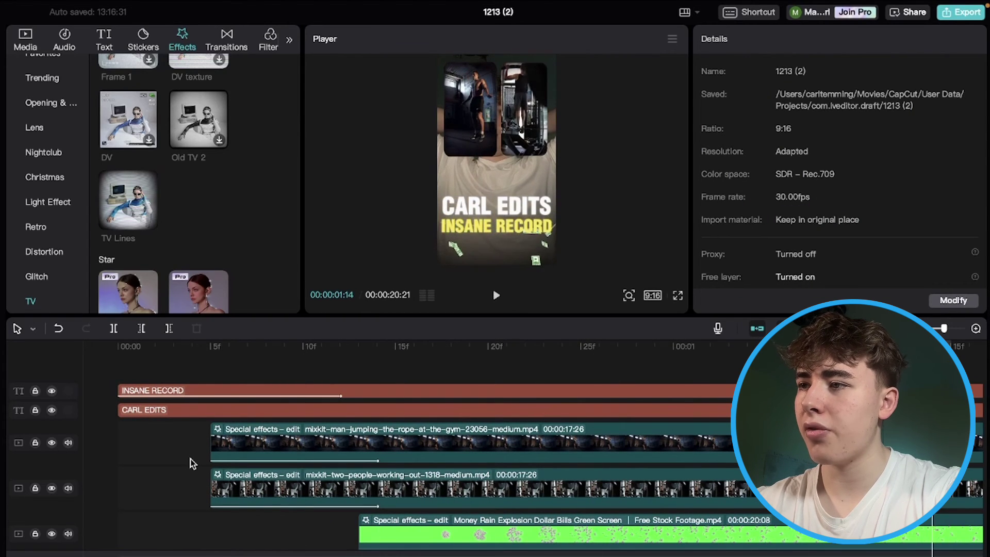
# Drag Play Pendulum from the favourite video effects onto a new track above the gym clips.
pyautogui.scroll(-5, 186, 459)
pyautogui.moveTo(132, 380); pyautogui.dragTo(118, 380)
pyautogui.scroll(-3, 212, 185)
pyautogui.scroll(-2, 213, 186)
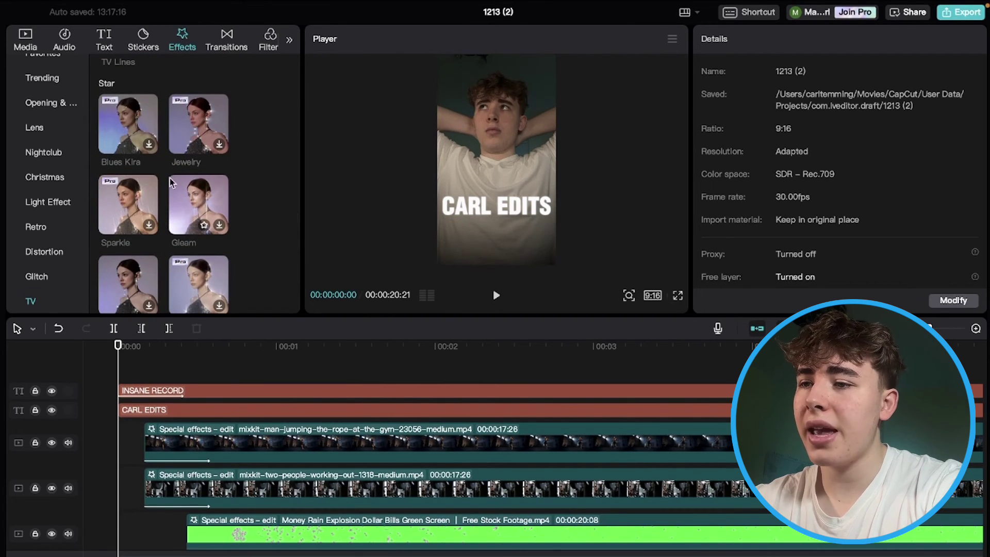
pyautogui.scroll(-5, 169, 178)
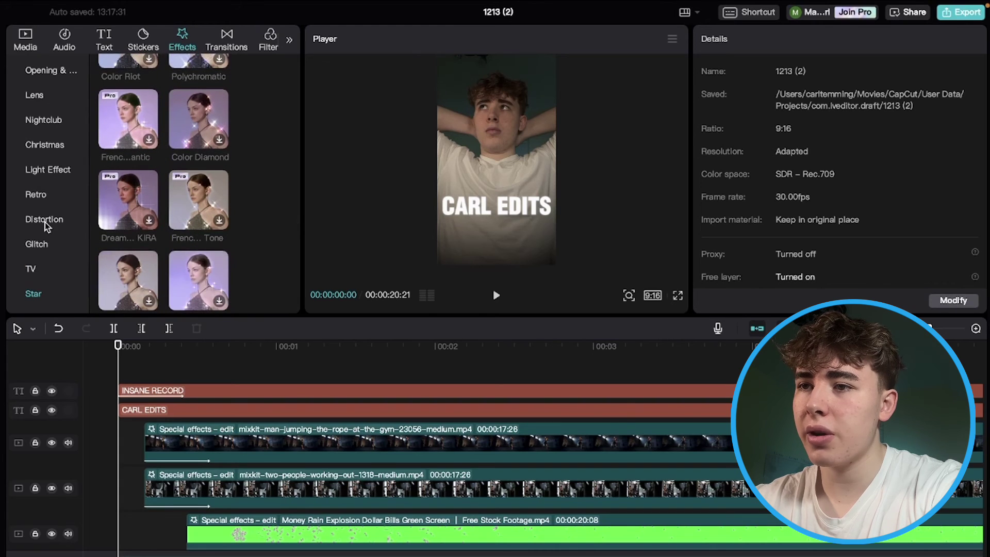
pyautogui.scroll(3, 46, 225)
pyautogui.click(51, 99)
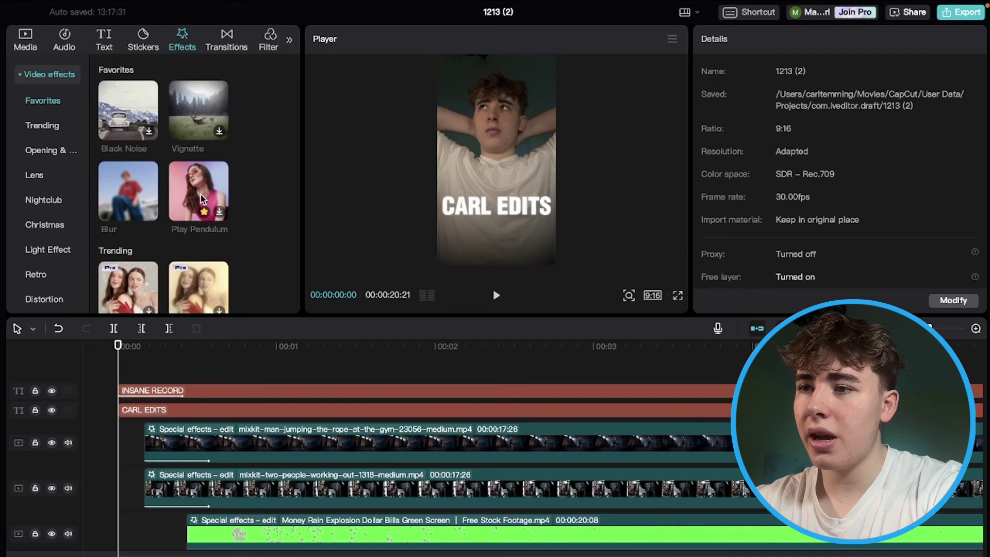
pyautogui.moveTo(199, 187); pyautogui.dragTo(116, 428)
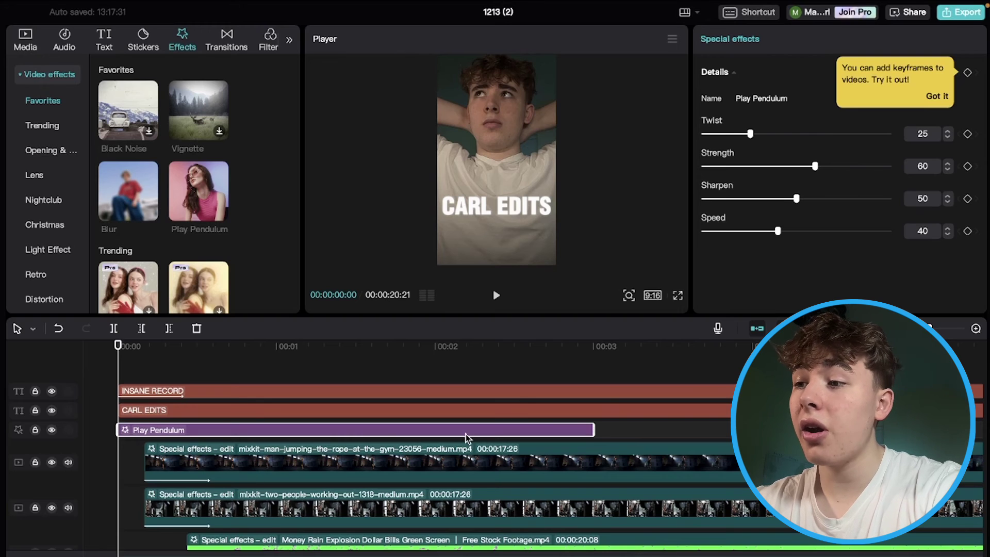
# Extend Play Pendulum to the clips' end, set Twist 5, Sharpen 5, Speed 12, and copy-paste it.
pyautogui.scroll(-5, 467, 438)
pyautogui.scroll(-2, 459, 438)
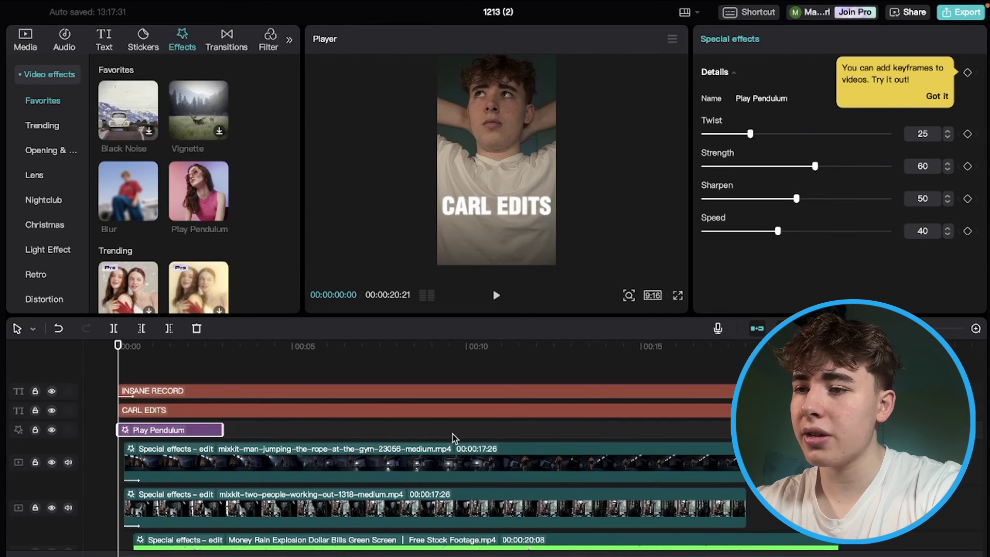
pyautogui.moveTo(223, 430); pyautogui.dragTo(731, 431)
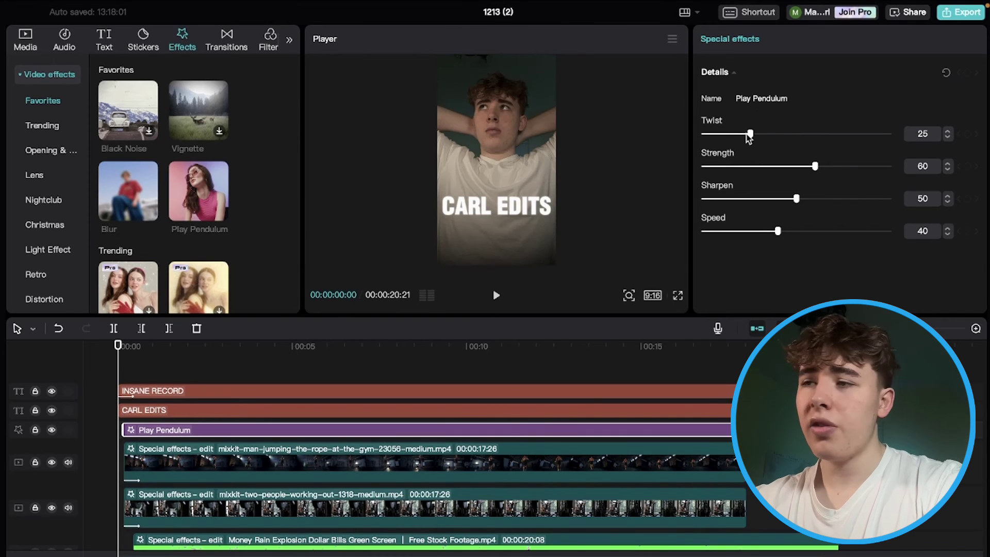
pyautogui.moveTo(747, 130); pyautogui.dragTo(713, 131)
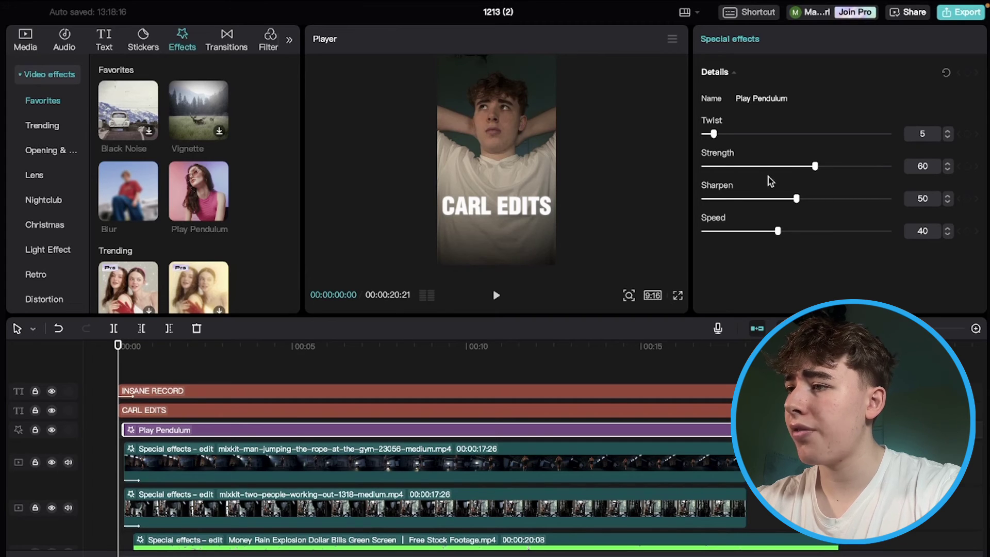
pyautogui.moveTo(786, 198); pyautogui.dragTo(714, 200)
pyautogui.moveTo(777, 231); pyautogui.dragTo(727, 236)
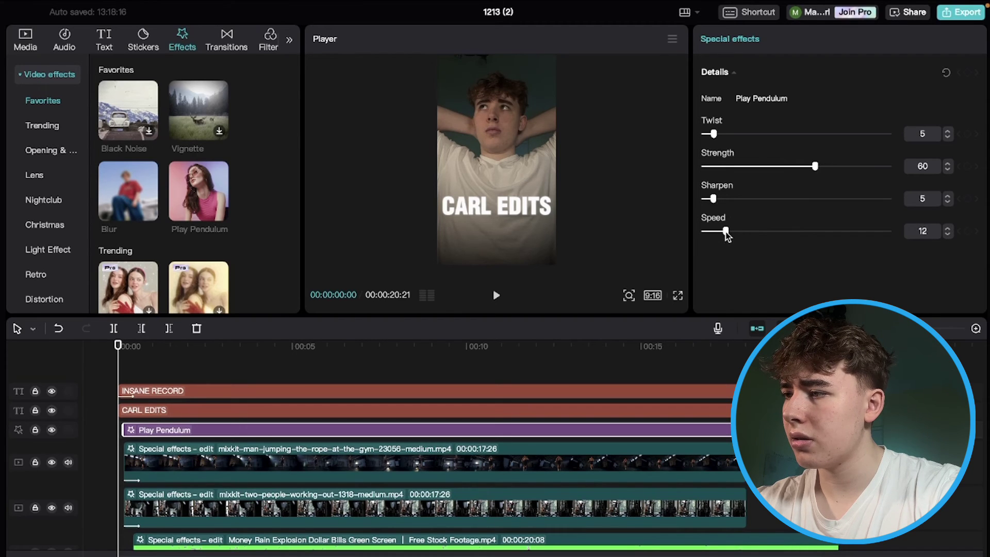
pyautogui.hotkey('ctrl', 'c')
pyautogui.hotkey('ctrl', 'v')
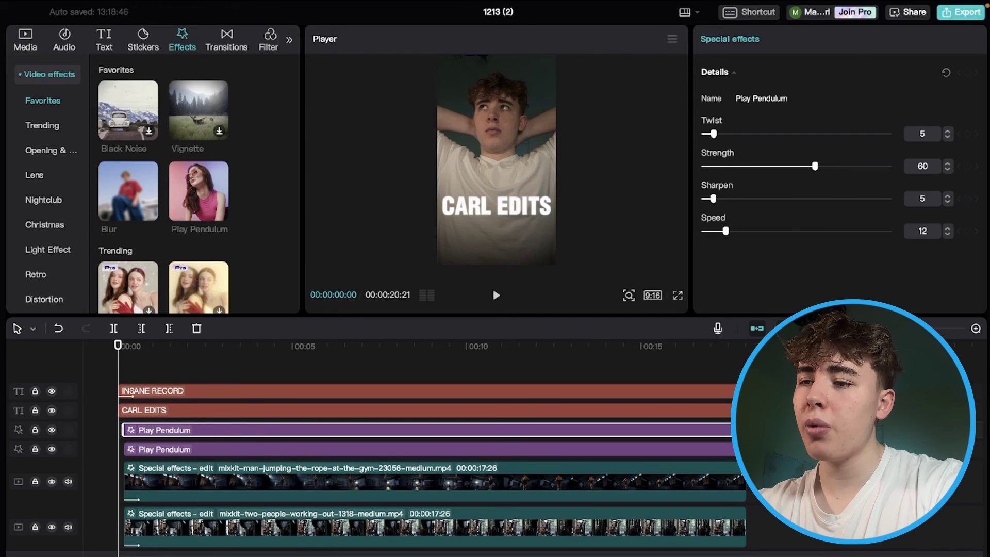
# Merge each Play Pendulum layer with one gym clip into Compound clip1 and Compound clip2.
pyautogui.click(654, 469)
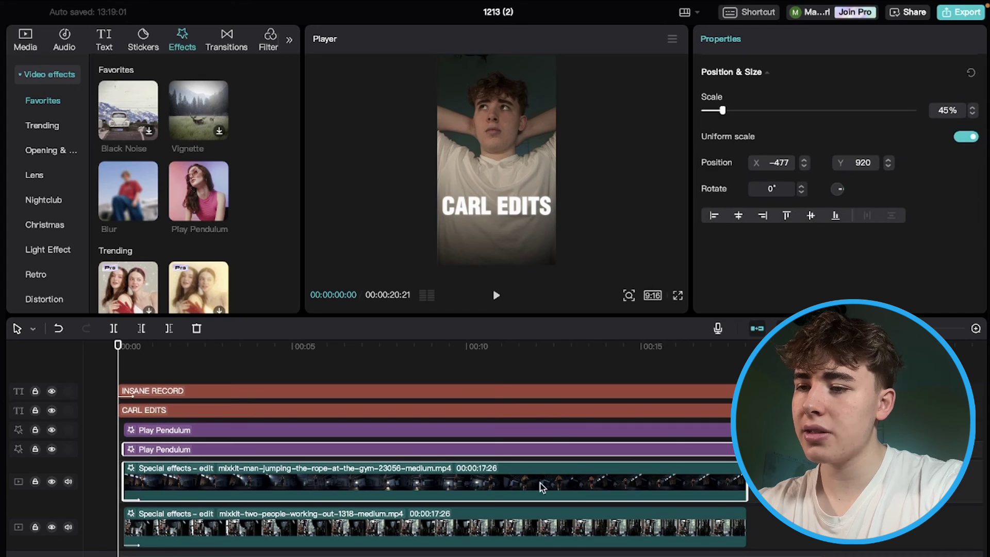
pyautogui.rightClick(541, 487)
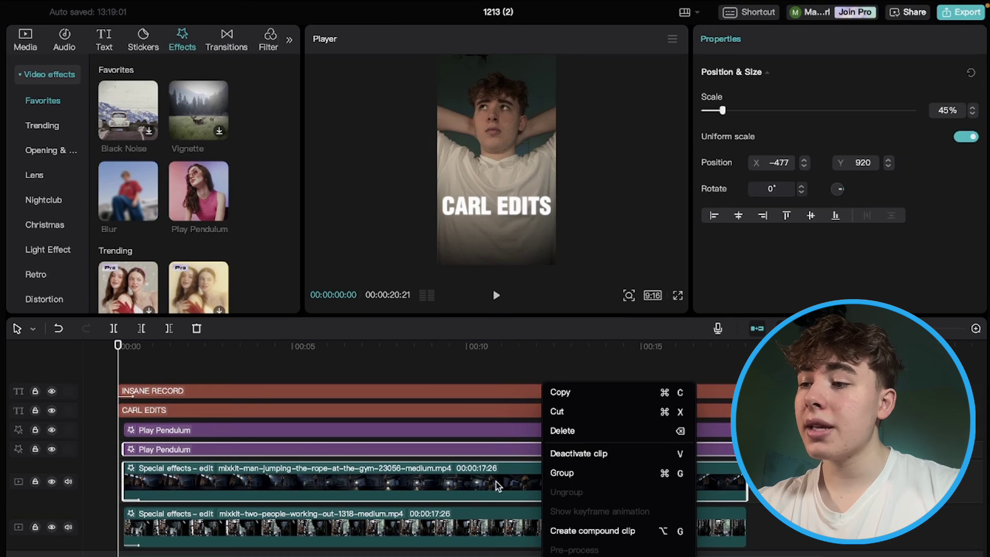
pyautogui.click(592, 530)
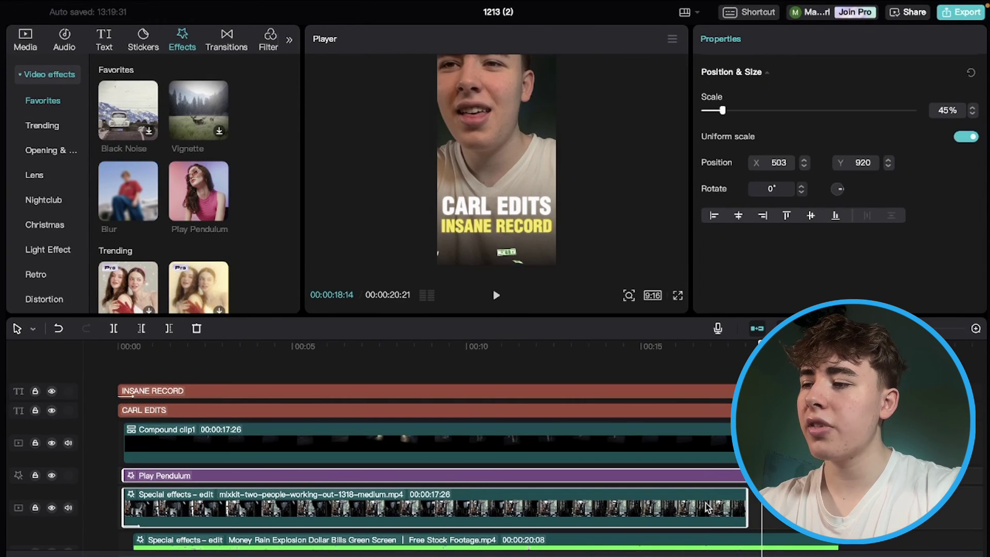
pyautogui.rightClick(707, 477)
pyautogui.click(757, 531)
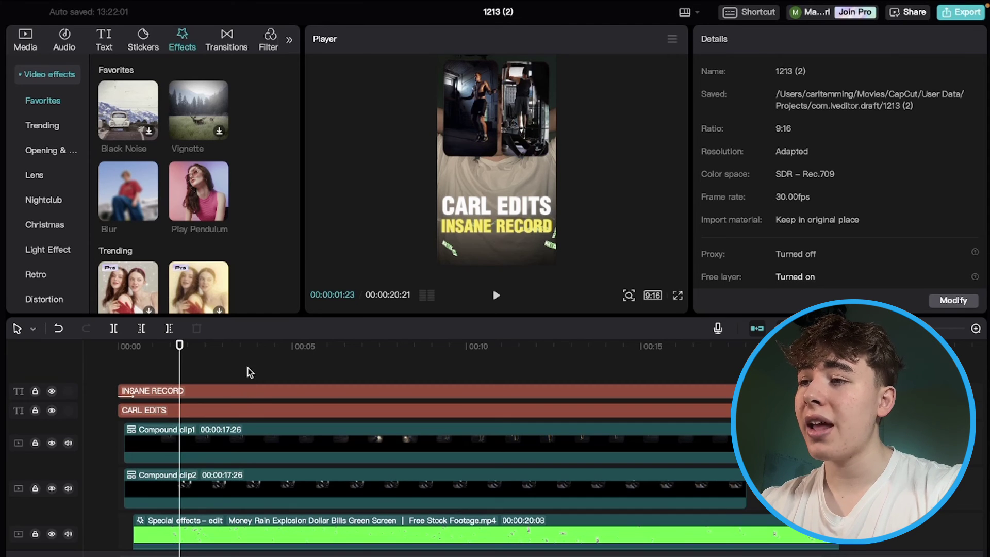
# Turn on Auto cutout for the IMG_7321.MOV subject clip.
pyautogui.scroll(-5, 212, 371)
pyautogui.click(207, 551)
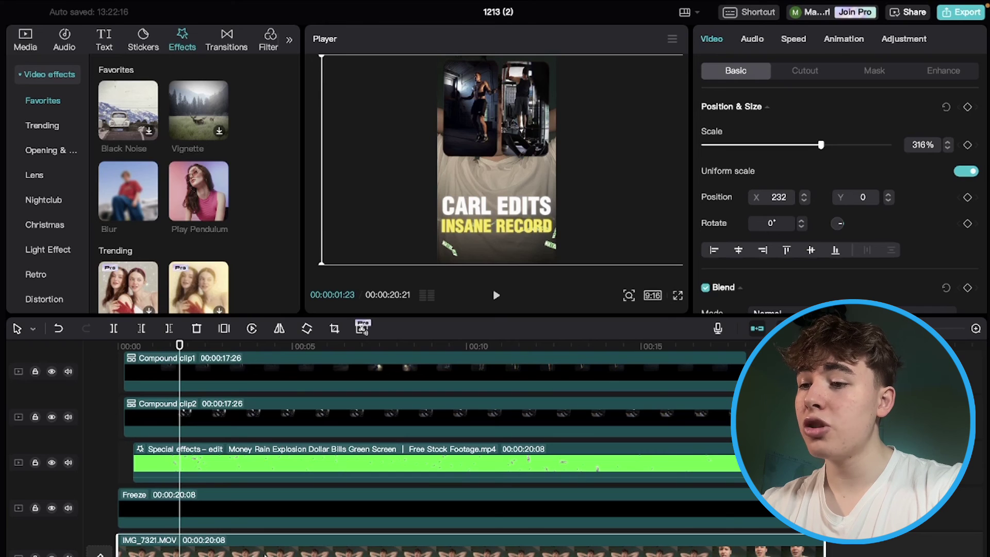
pyautogui.scroll(-2, 258, 541)
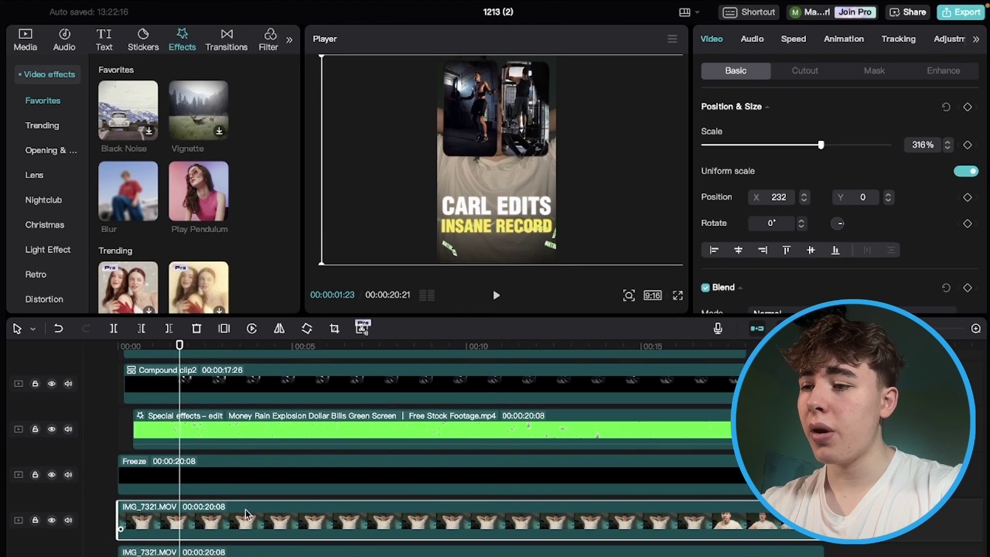
pyautogui.click(804, 70)
pyautogui.scroll(-3, 804, 178)
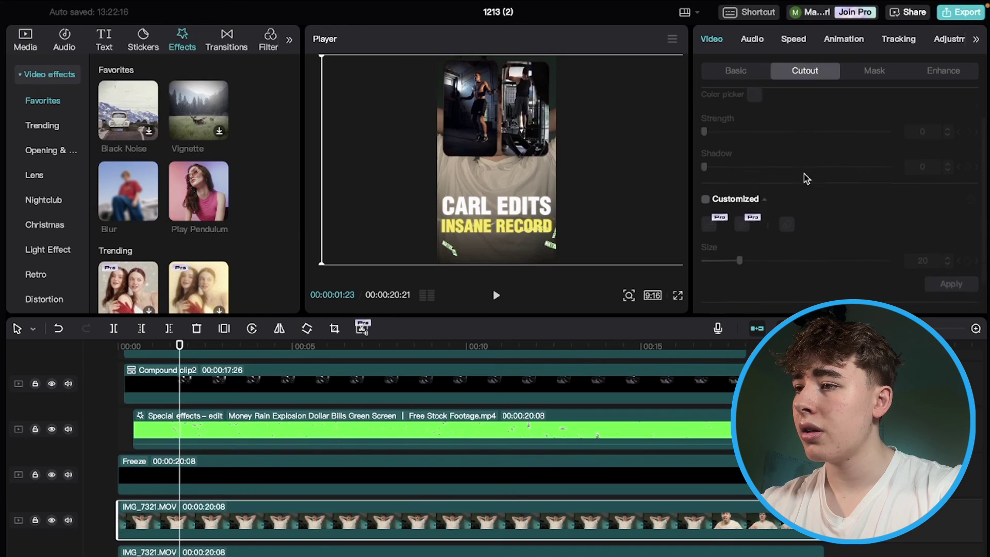
pyautogui.click(706, 280)
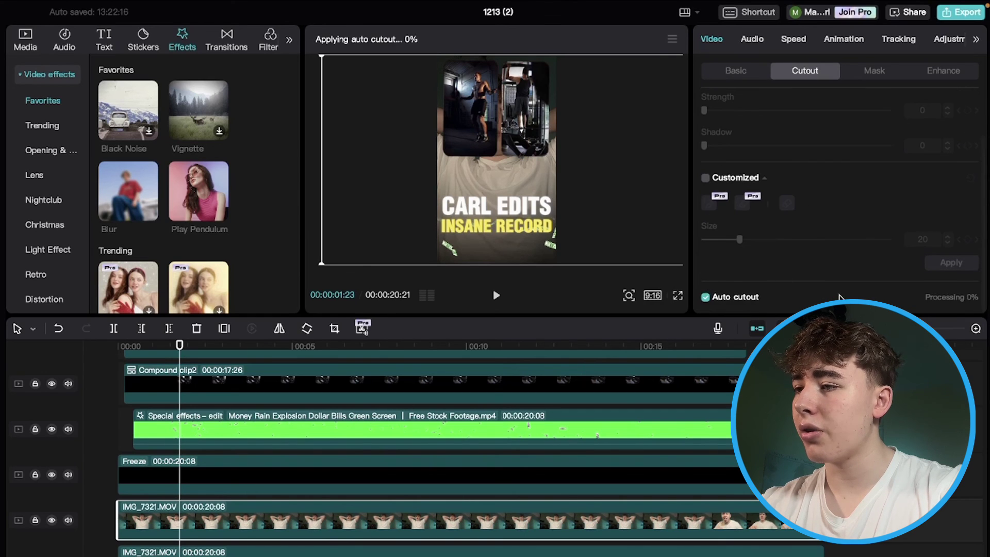
# Drag Compound clip2 down below Compound clip1.
pyautogui.click(329, 405)
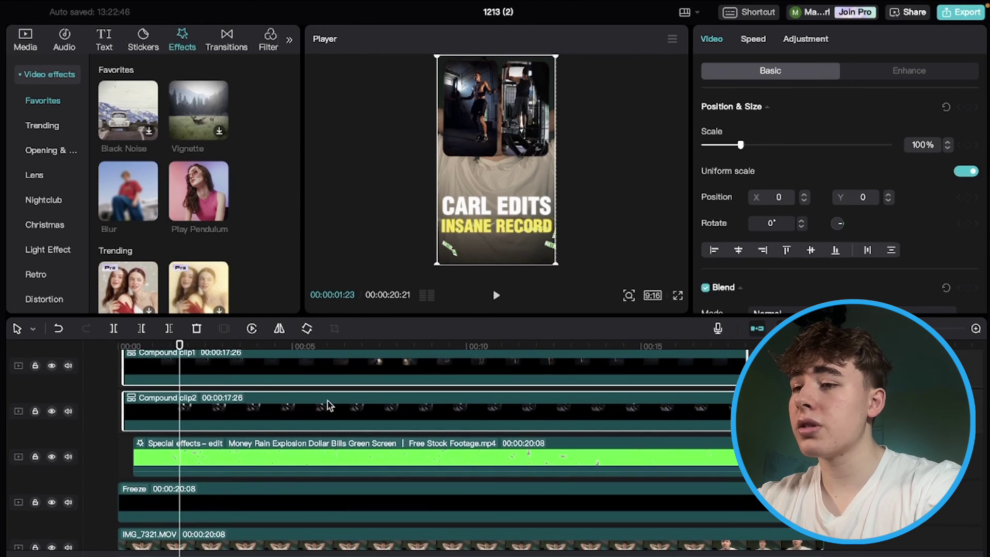
pyautogui.scroll(-2, 325, 400)
pyautogui.moveTo(321, 394); pyautogui.dragTo(312, 550)
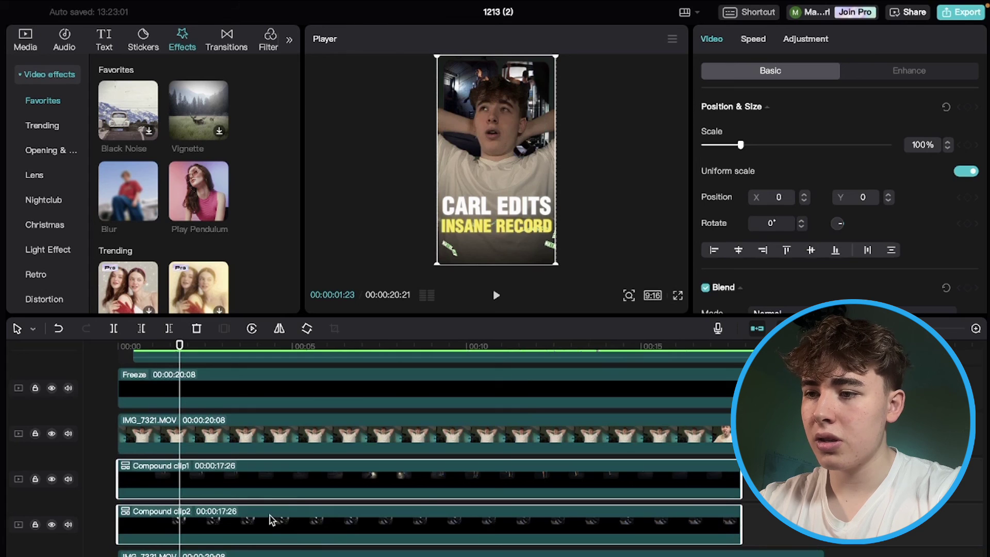
# Shift both compound gym clips slightly later behind the cutout subject and play back the layering.
pyautogui.moveTo(266, 519); pyautogui.dragTo(279, 520)
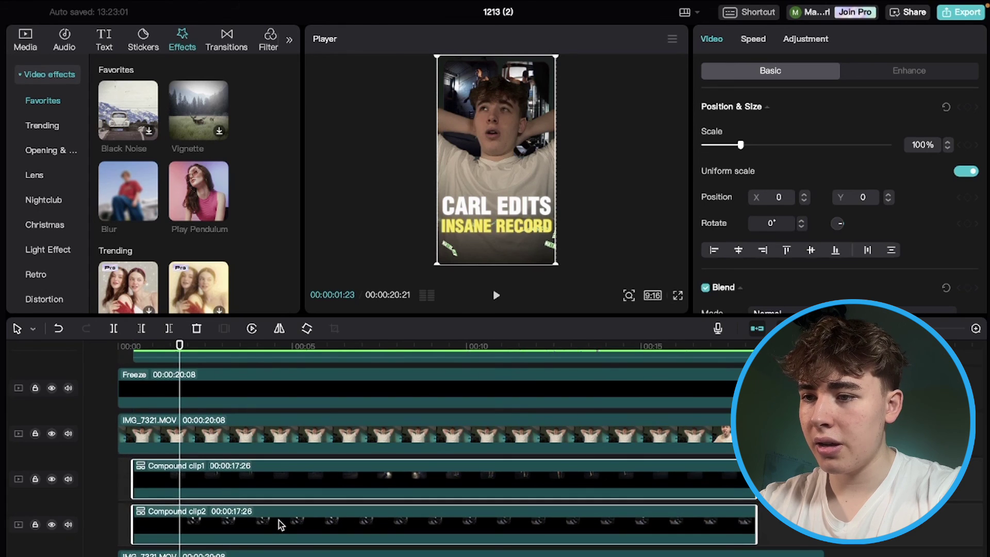
pyautogui.click(117, 496)
pyautogui.press('space')
# Scrub and replay from the start to check the title animation over the gym footage.
pyautogui.press('space')
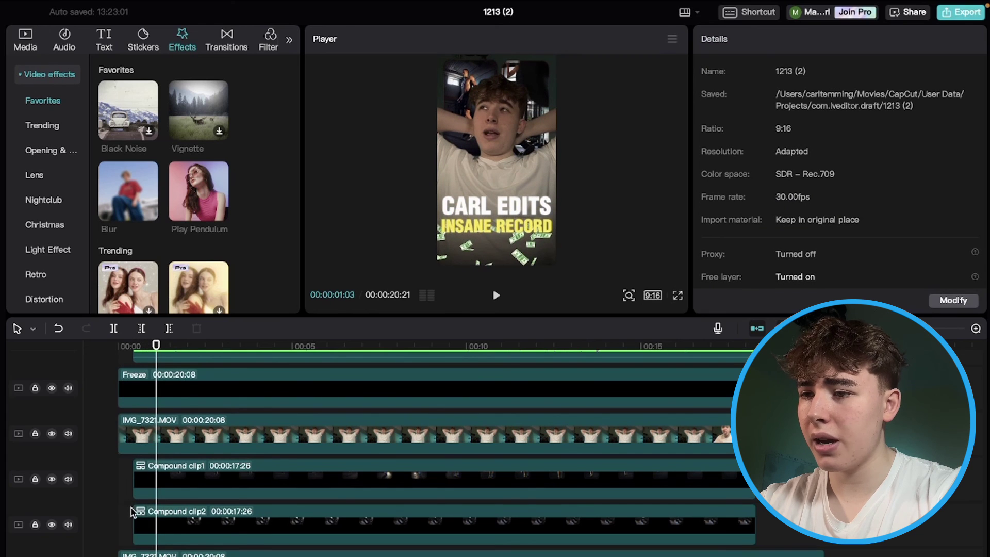
pyautogui.click(119, 513)
pyautogui.moveTo(119, 512); pyautogui.dragTo(140, 492)
pyautogui.press('space')
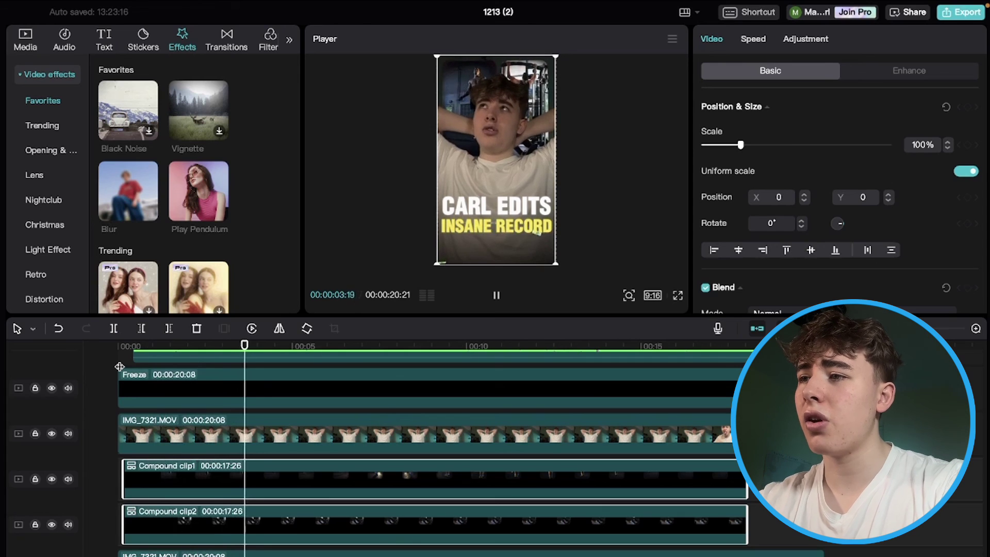
pyautogui.press('space')
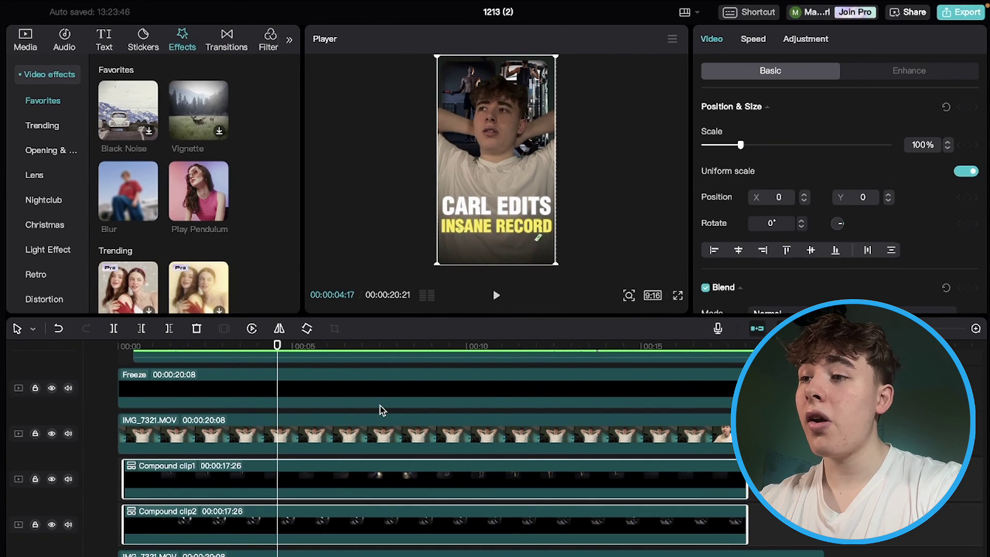
pyautogui.hotkey('alt', 'shift', 'g')
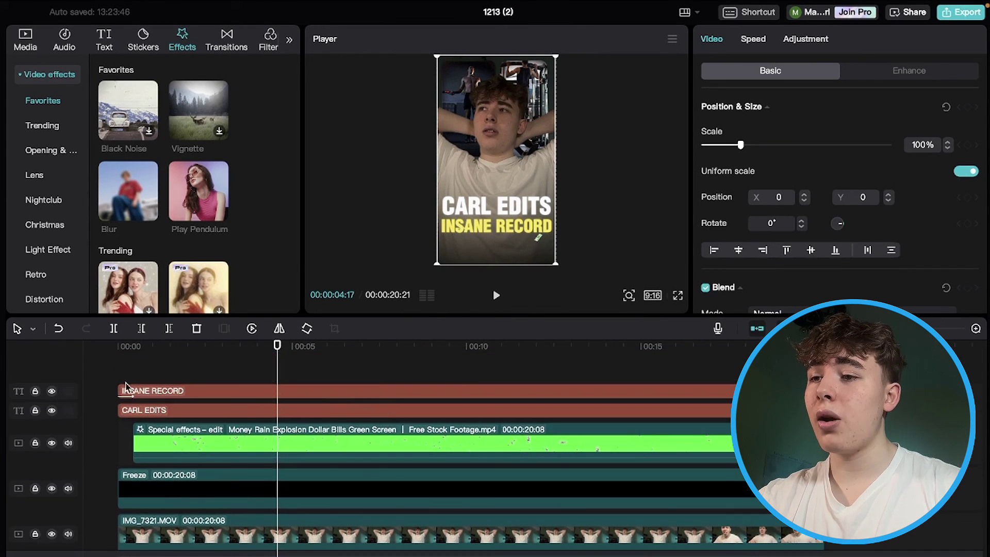
pyautogui.click(132, 378)
pyautogui.click(109, 374)
pyautogui.press('space')
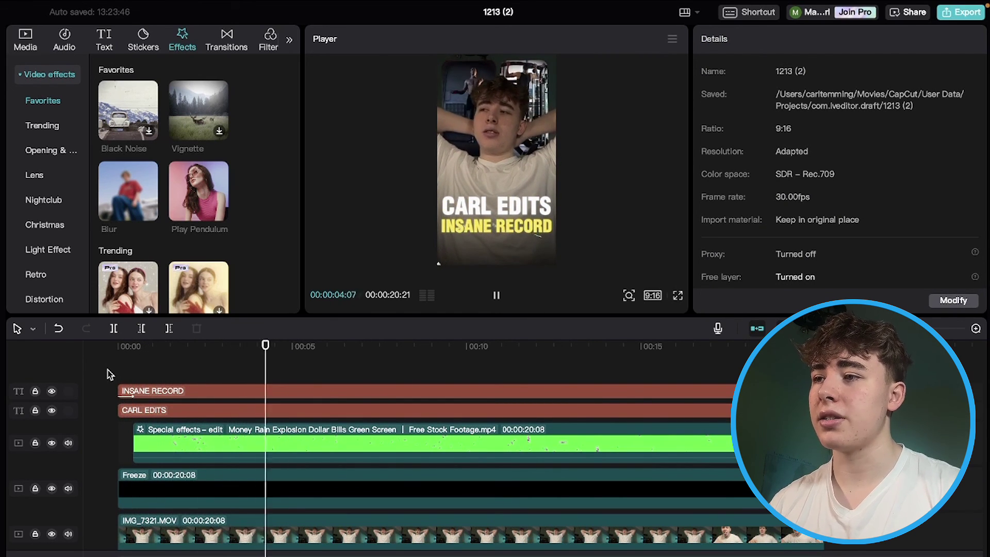
pyautogui.press('space')
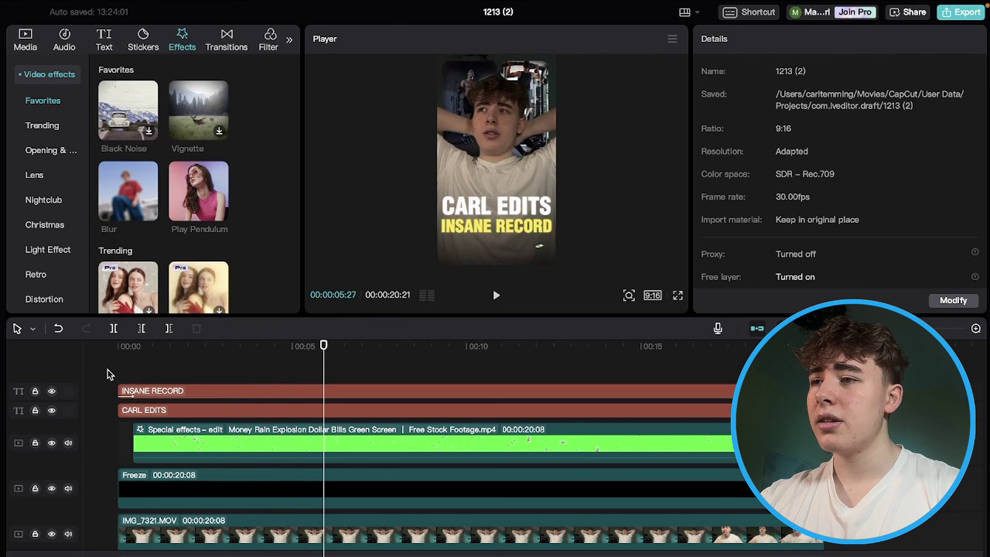